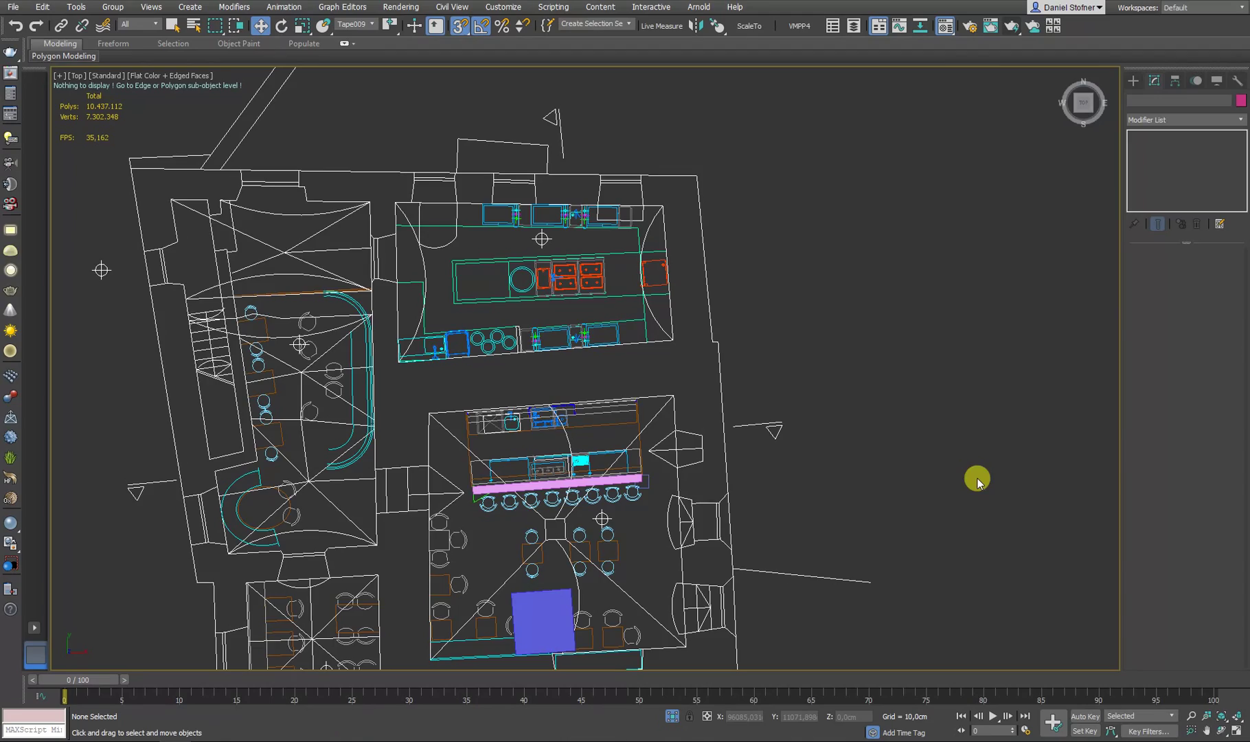
# - Examine the restaurant floor plan from above, focusing on the bar counter and the surrounding seating
pyautogui.moveTo(572, 205); pyautogui.dragTo(684, 362, button='middle')
pyautogui.moveTo(516, 516); pyautogui.dragTo(521, 264, button='middle')
pyautogui.moveTo(678, 339); pyautogui.dragTo(559, 366, button='middle')
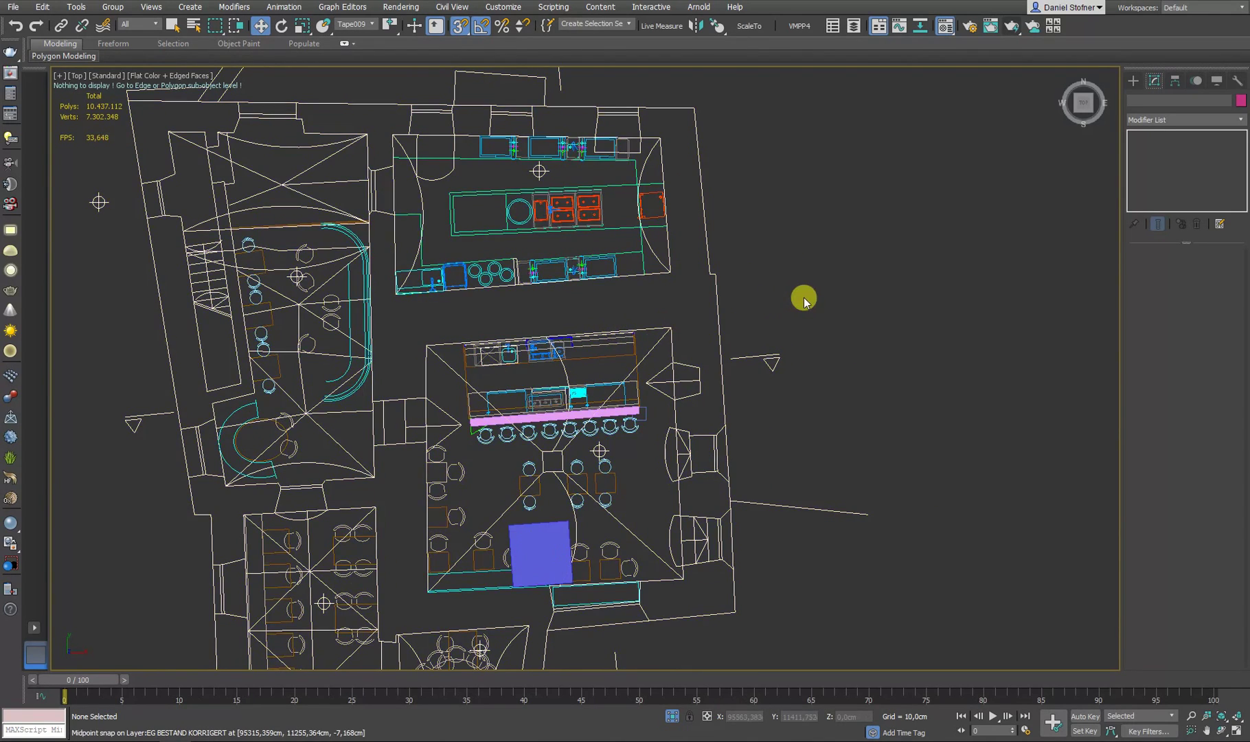
pyautogui.moveTo(803, 300); pyautogui.dragTo(690, 368, button='middle')
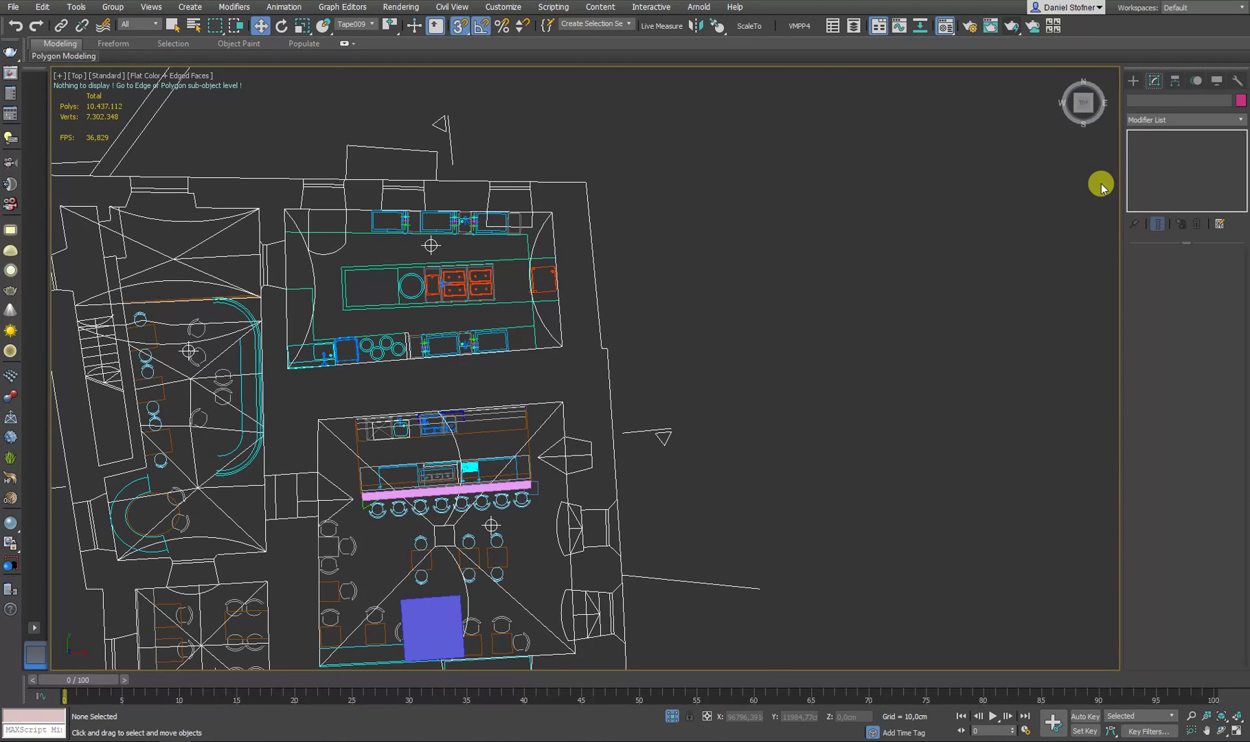
pyautogui.scroll(3, 743, 261)
pyautogui.moveTo(370, 608); pyautogui.dragTo(580, 349, button='middle')
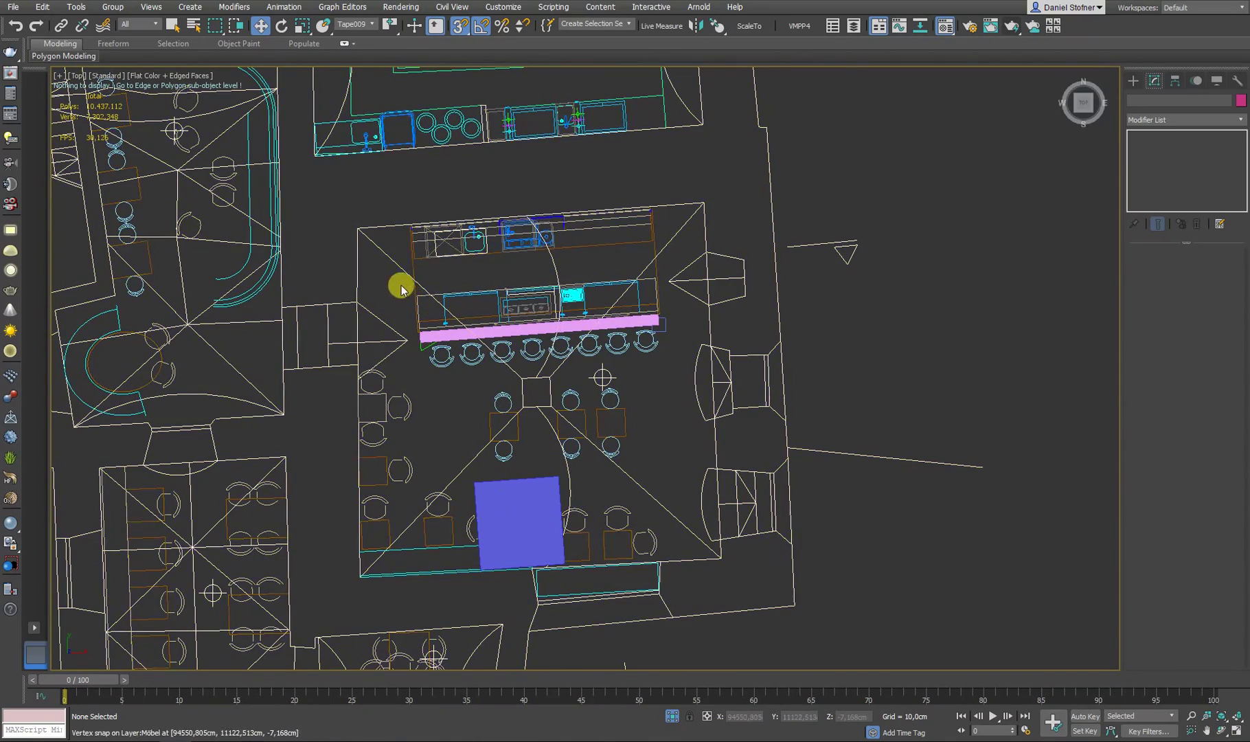
pyautogui.scroll(3, 456, 296)
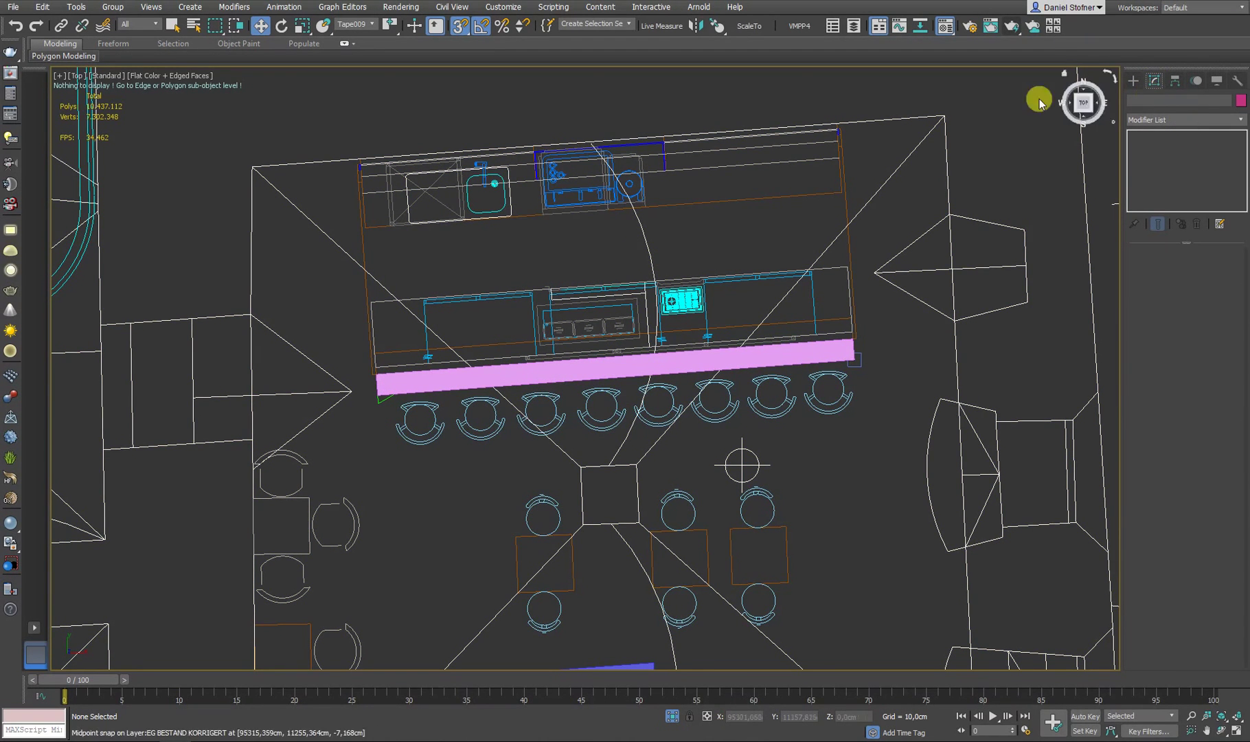
pyautogui.scroll(-5, 672, 427)
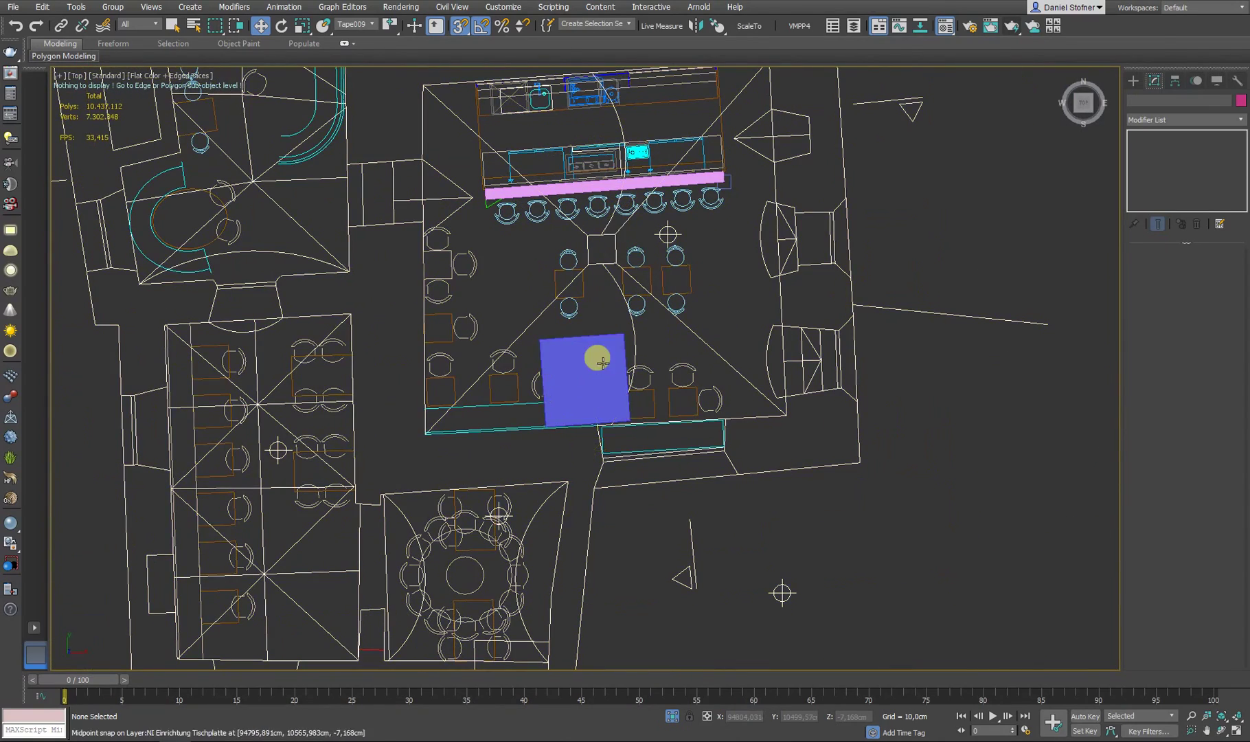
# - Delete the blue box among the dining tables and the long pink box on the front edge of the bar
pyautogui.click(597, 353)
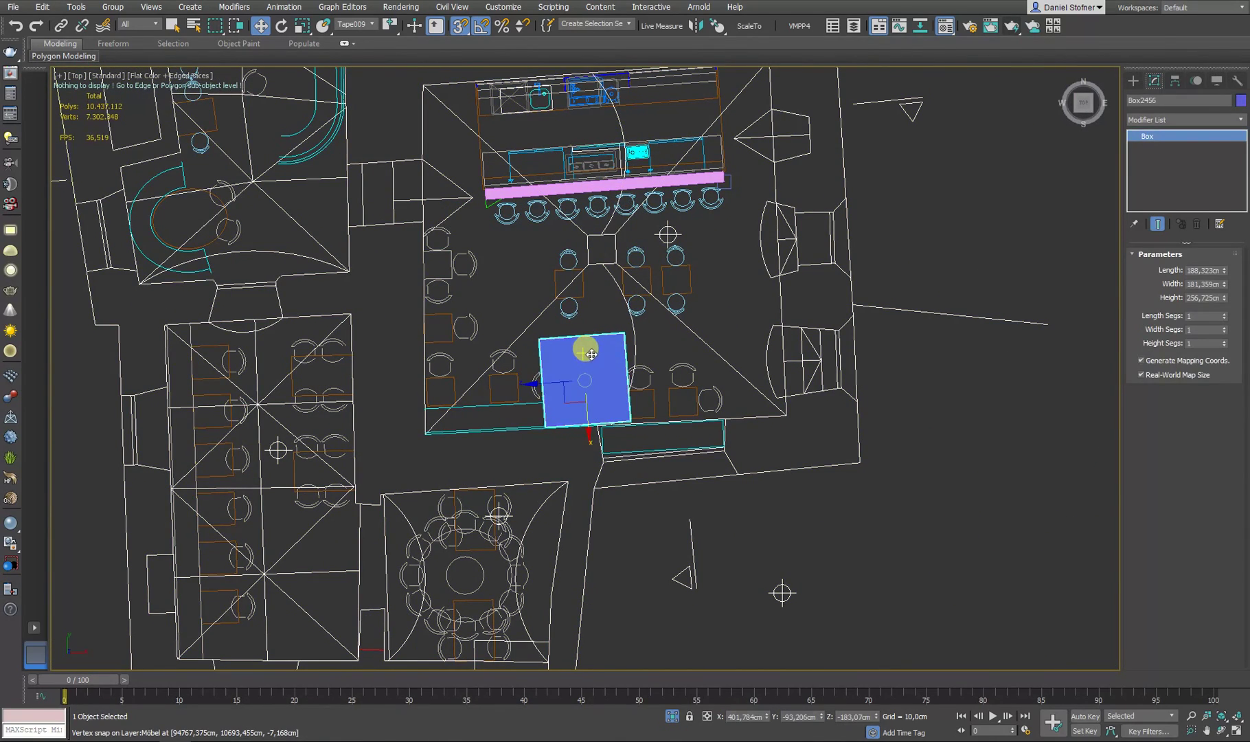
pyautogui.press('Delete')
pyautogui.moveTo(447, 164); pyautogui.dragTo(755, 289)
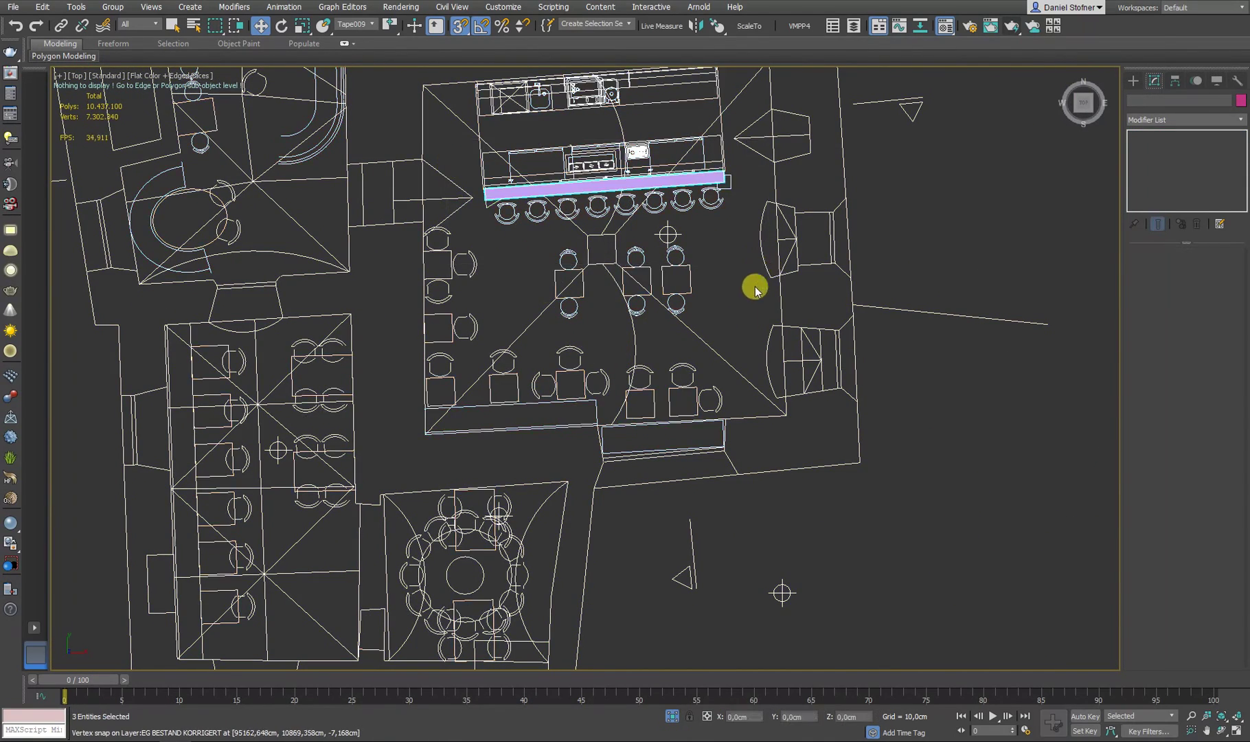
pyautogui.keyDown('alt'); pyautogui.click(833, 373); pyautogui.keyUp('alt')
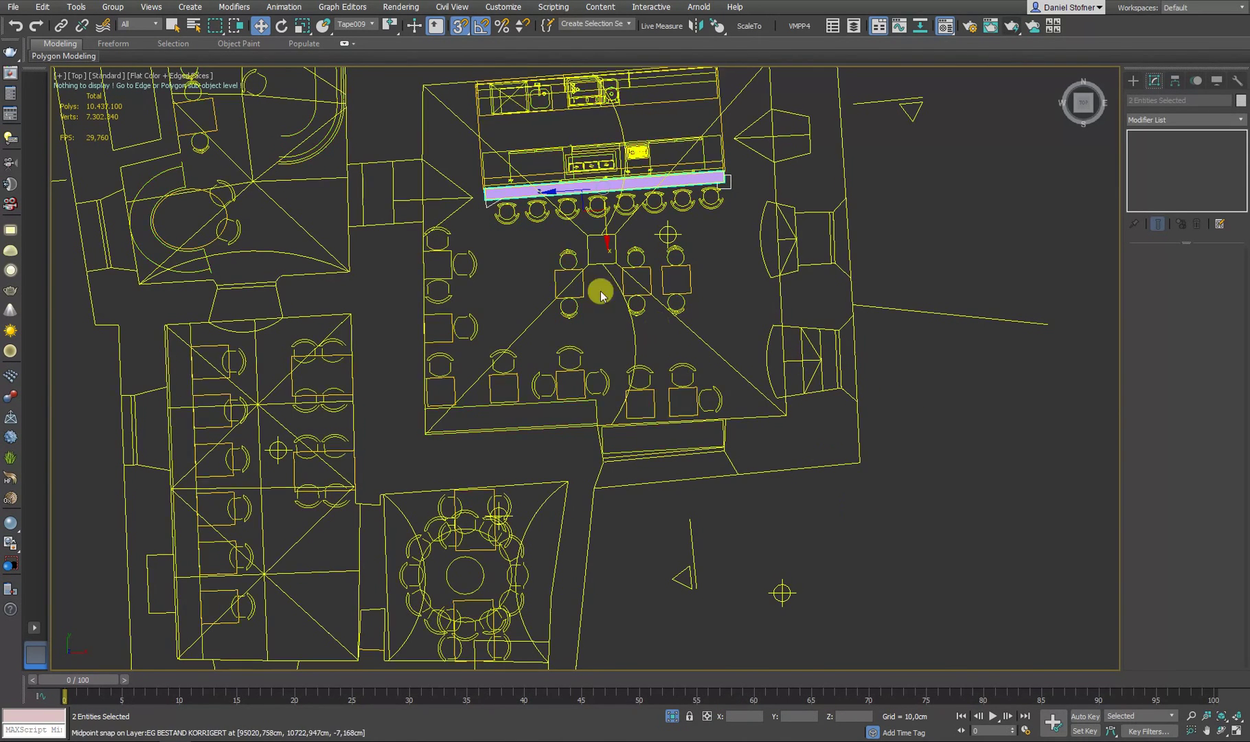
pyautogui.press('Delete')
# - Create a box about 140 cm long, 314 cm wide and 181 cm high in the dining area below the bar stools
pyautogui.moveTo(983, 223); pyautogui.dragTo(979, 362, button='middle')
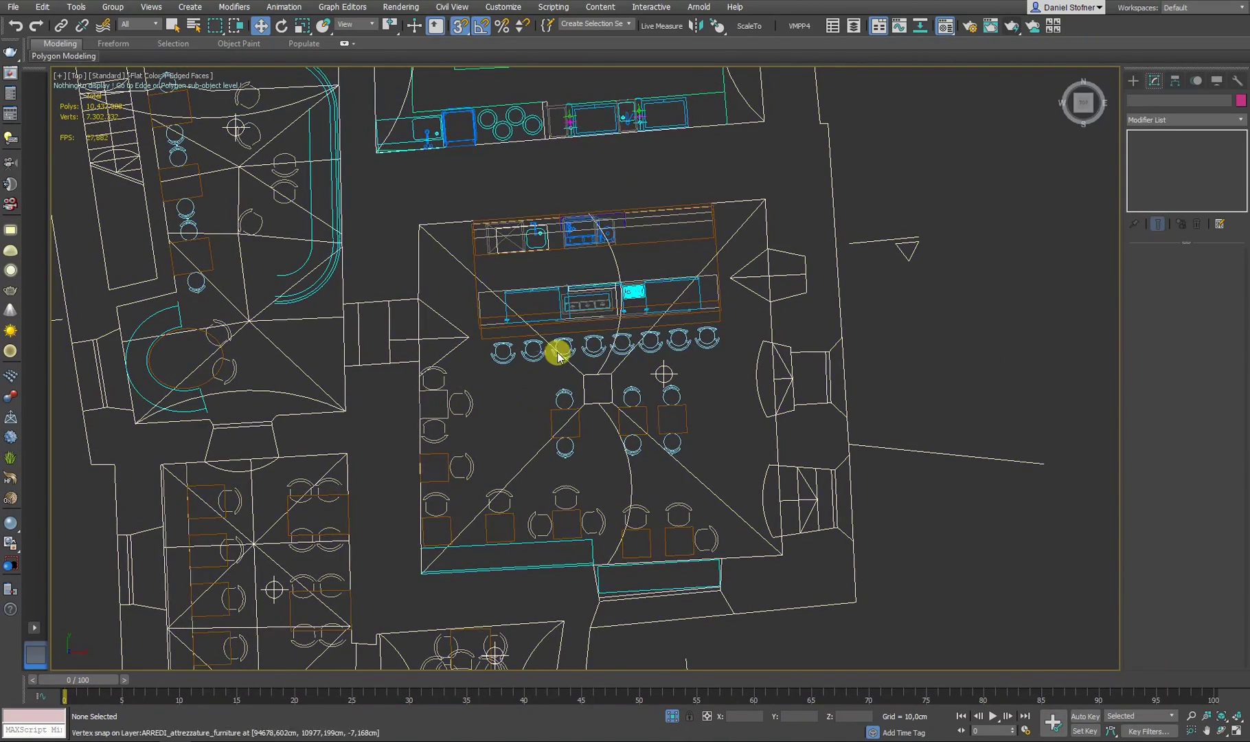
pyautogui.click(1134, 81)
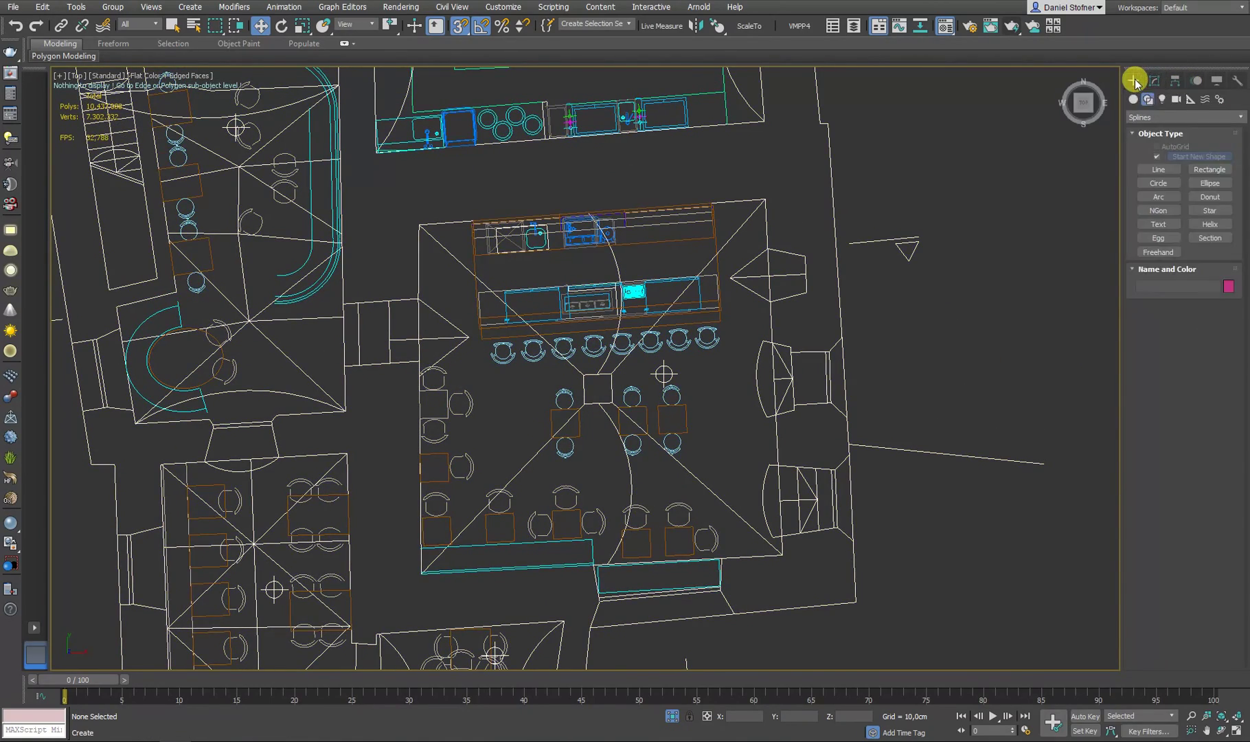
pyautogui.click(1134, 100)
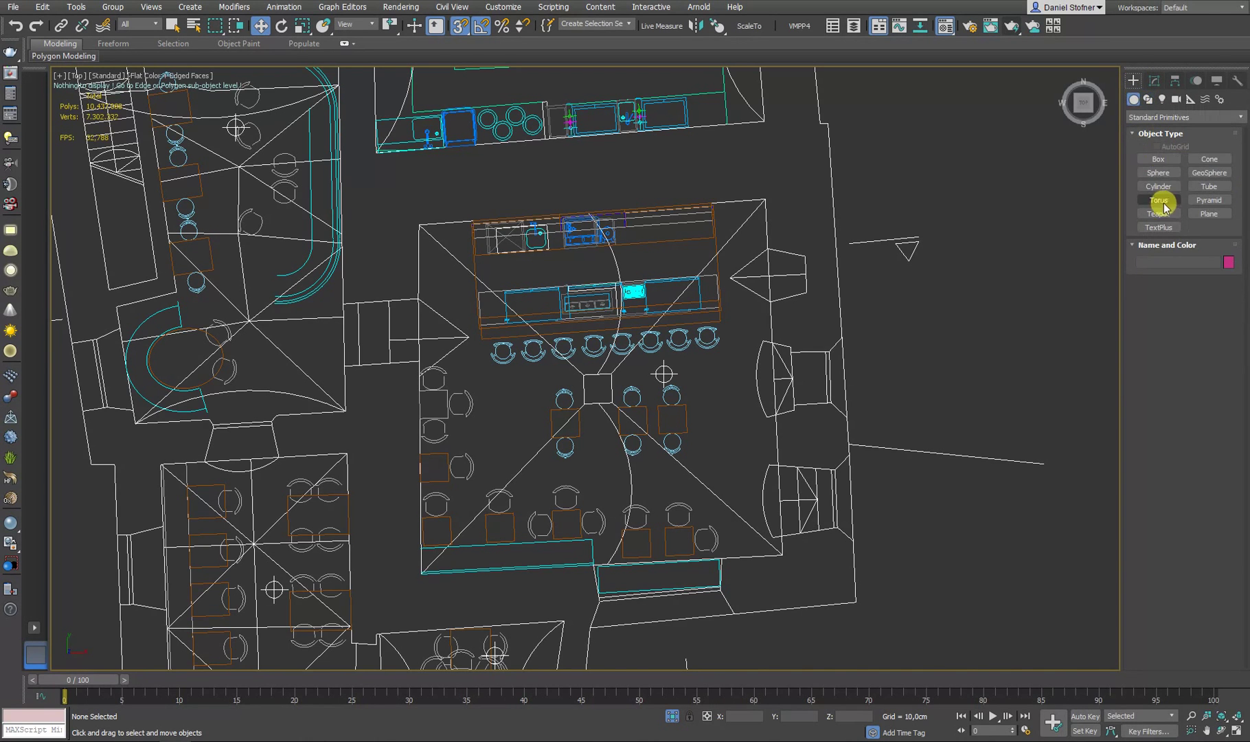
pyautogui.click(1146, 162)
pyautogui.scroll(4, 513, 391)
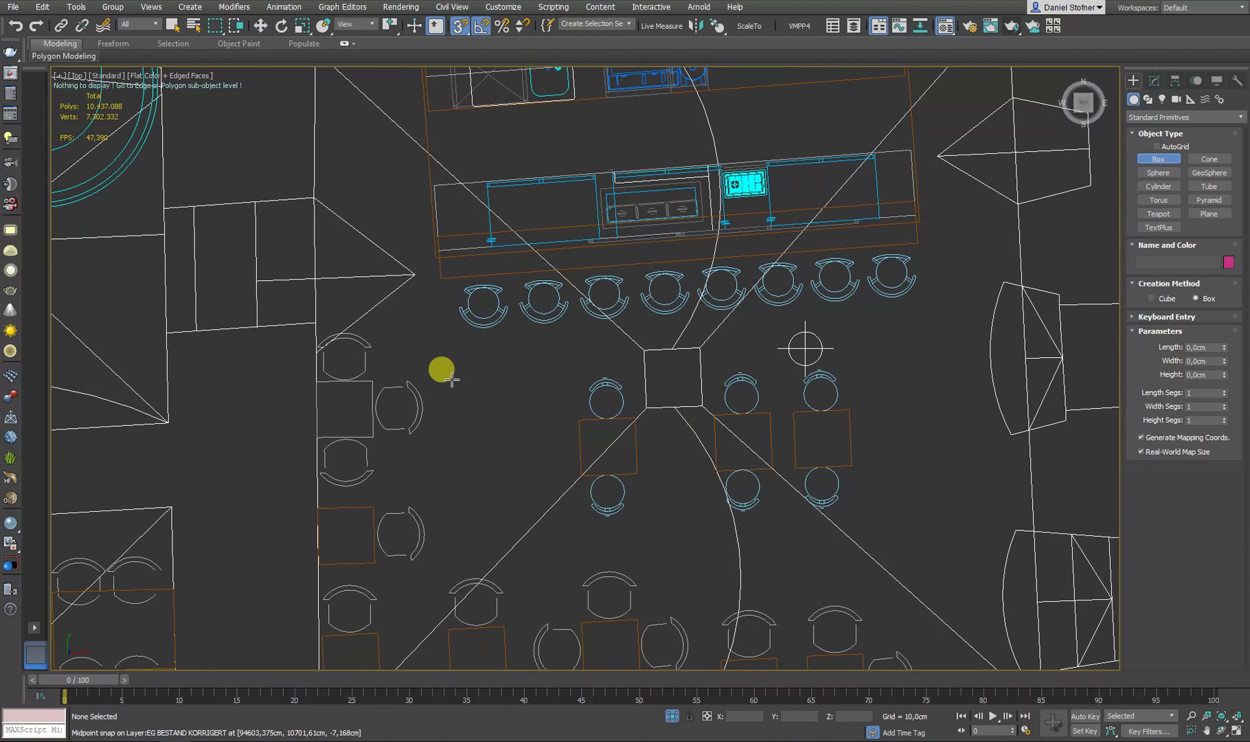
pyautogui.moveTo(451, 380)
pyautogui.mouseDown()
pyautogui.moveTo(468, 401)
pyautogui.moveTo(751, 521)
pyautogui.moveTo(746, 511)
pyautogui.mouseUp()
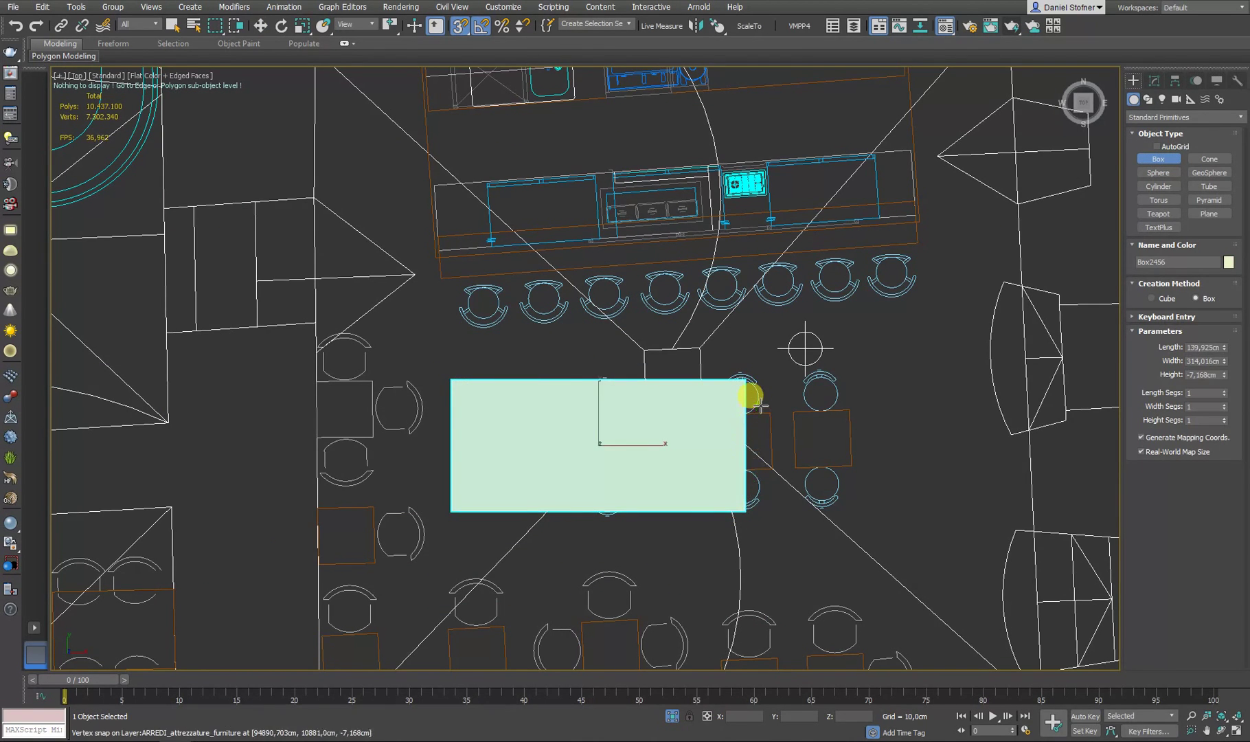
pyautogui.keyDown('alt'); pyautogui.moveTo(848, 405); pyautogui.dragTo(1244, 394, button='middle'); pyautogui.keyUp('alt')
pyautogui.moveTo(1225, 376); pyautogui.dragTo(1107, 172)
pyautogui.moveTo(645, 509); pyautogui.dragTo(643, 531, button='middle')
pyautogui.press('w')
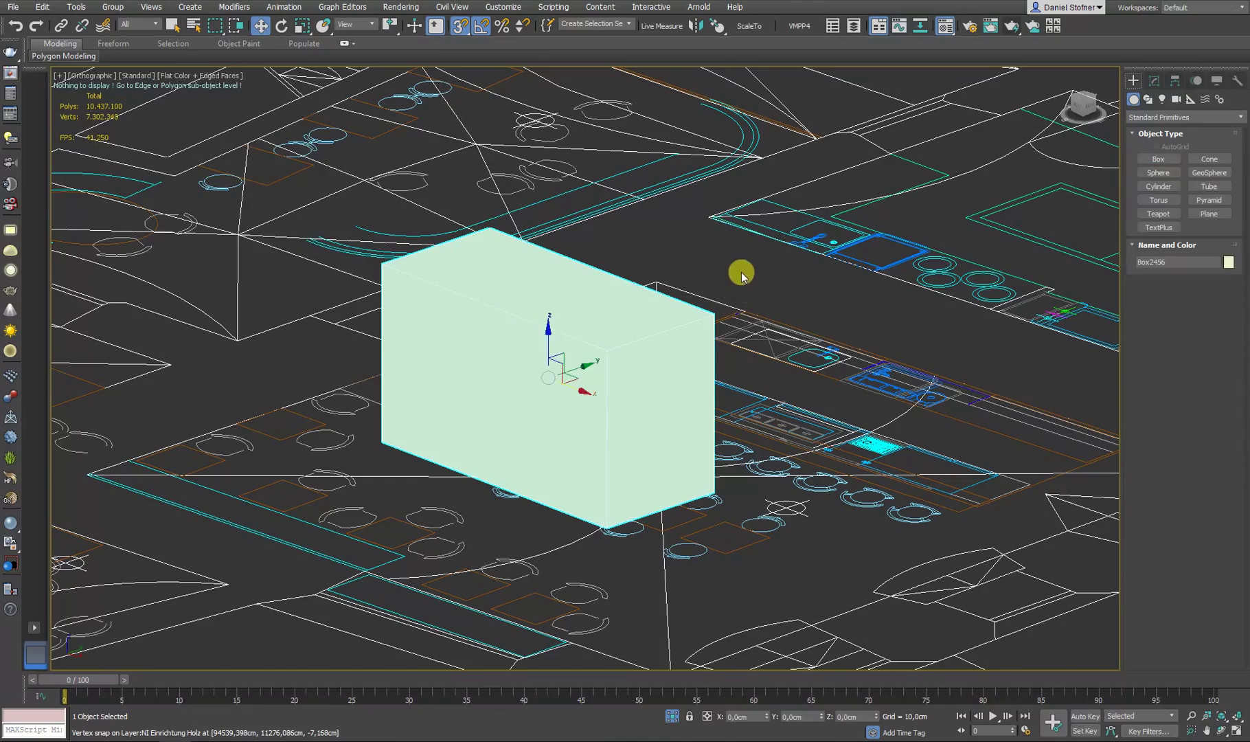
# - Change the tall box's object color from the color palette to purple
pyautogui.click(743, 274)
pyautogui.keyDown('alt'); pyautogui.moveTo(705, 455); pyautogui.dragTo(661, 530, button='middle'); pyautogui.keyUp('alt')
pyautogui.click(594, 443)
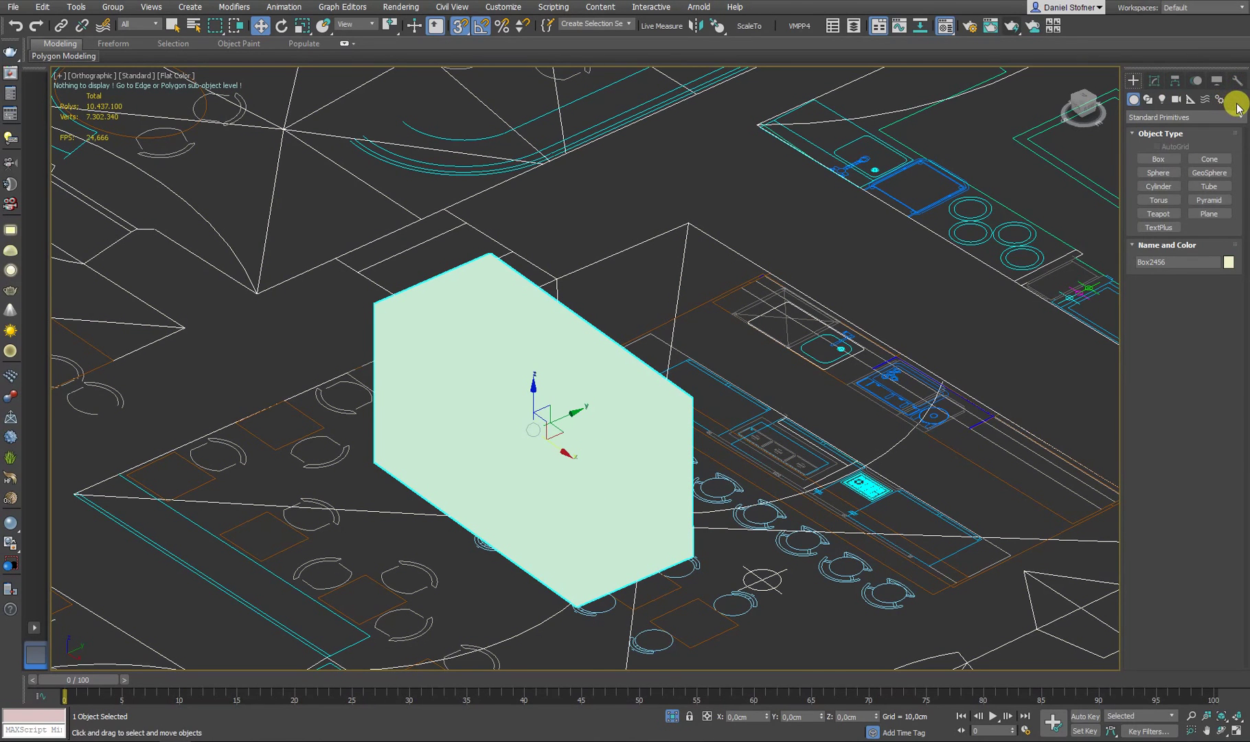
pyautogui.click(1154, 81)
pyautogui.click(1240, 100)
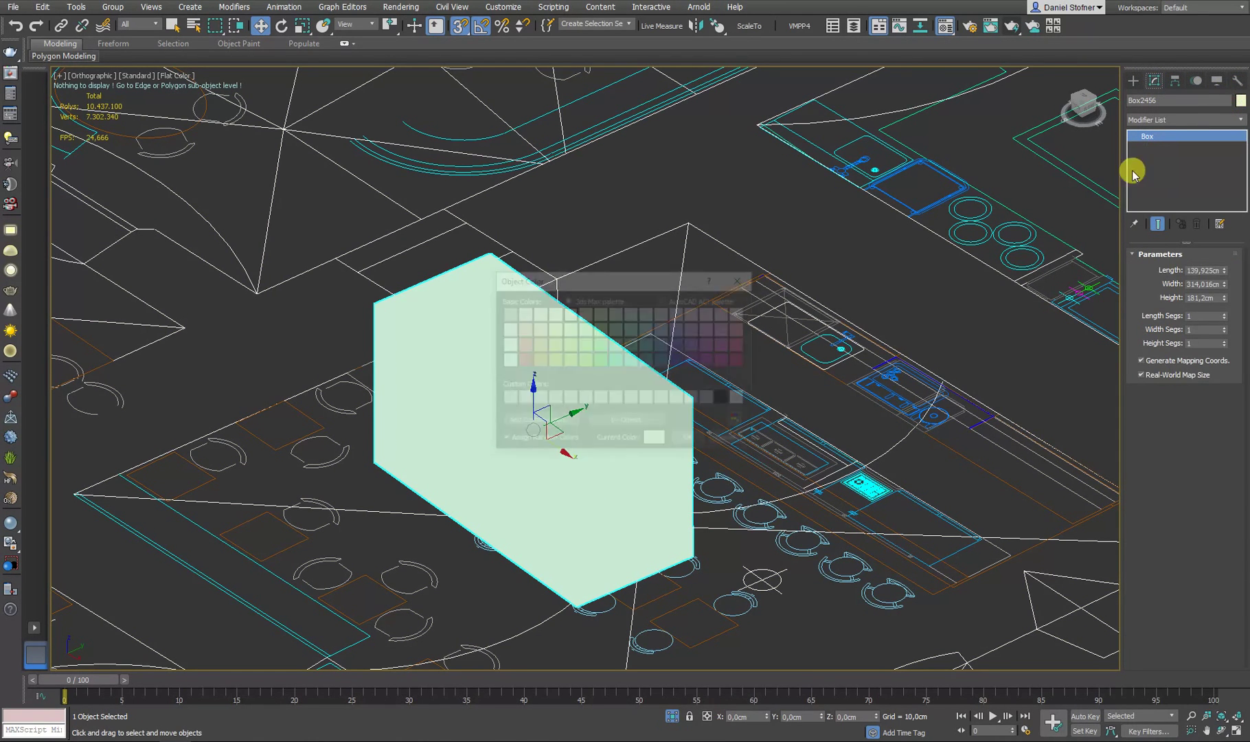
pyautogui.click(731, 329)
pyautogui.click(691, 440)
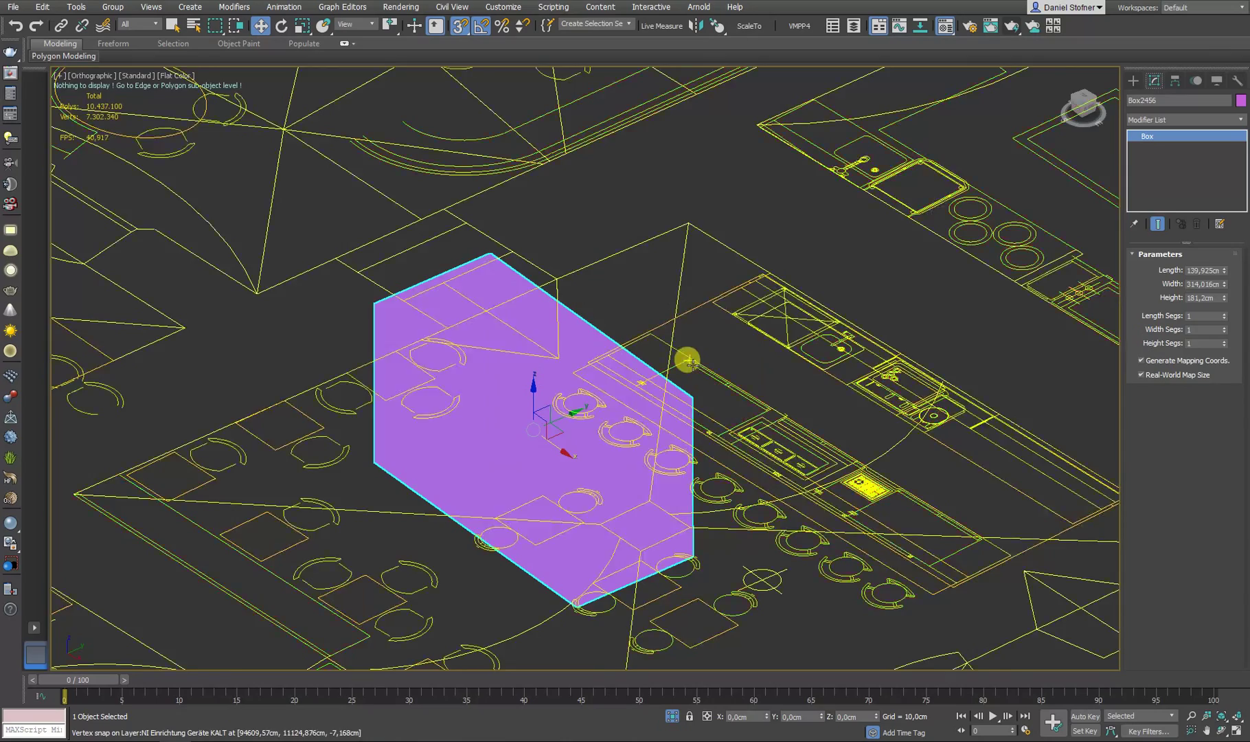
# - Deselect the purple box and turn on the edged-faces display
pyautogui.keyDown('alt'); pyautogui.moveTo(759, 362); pyautogui.dragTo(686, 308, button='middle'); pyautogui.keyUp('alt')
pyautogui.click(704, 241)
pyautogui.moveTo(622, 412)
pyautogui.keyDown('alt'); pyautogui.mouseDown(button='middle')
pyautogui.moveTo(599, 423)
pyautogui.moveTo(614, 433)
pyautogui.mouseUp(button='middle'); pyautogui.keyUp('alt')
pyautogui.press('F4')
pyautogui.scroll(-2, 636, 422)
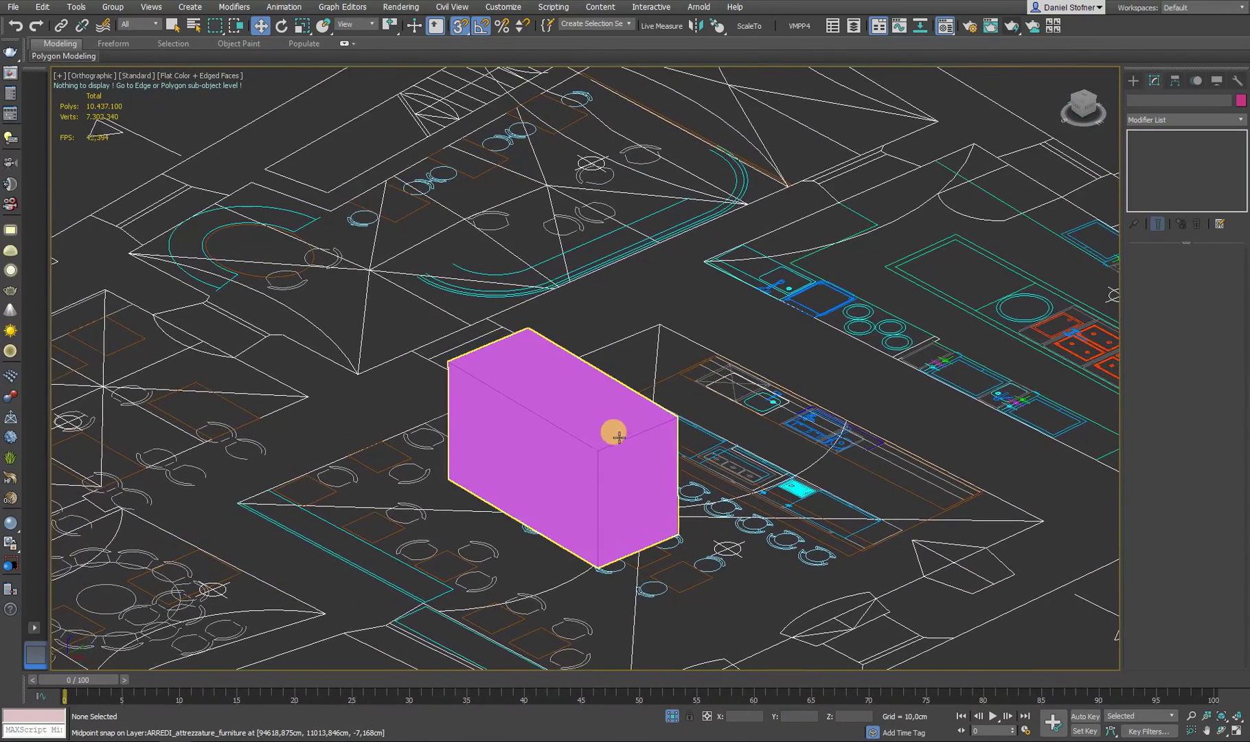
# - Create a second box over the bar area in the top view, about 291 cm long and 492 cm wide
pyautogui.keyDown('alt'); pyautogui.moveTo(683, 385); pyautogui.dragTo(614, 302, button='middle'); pyautogui.keyUp('alt')
pyautogui.press('t')
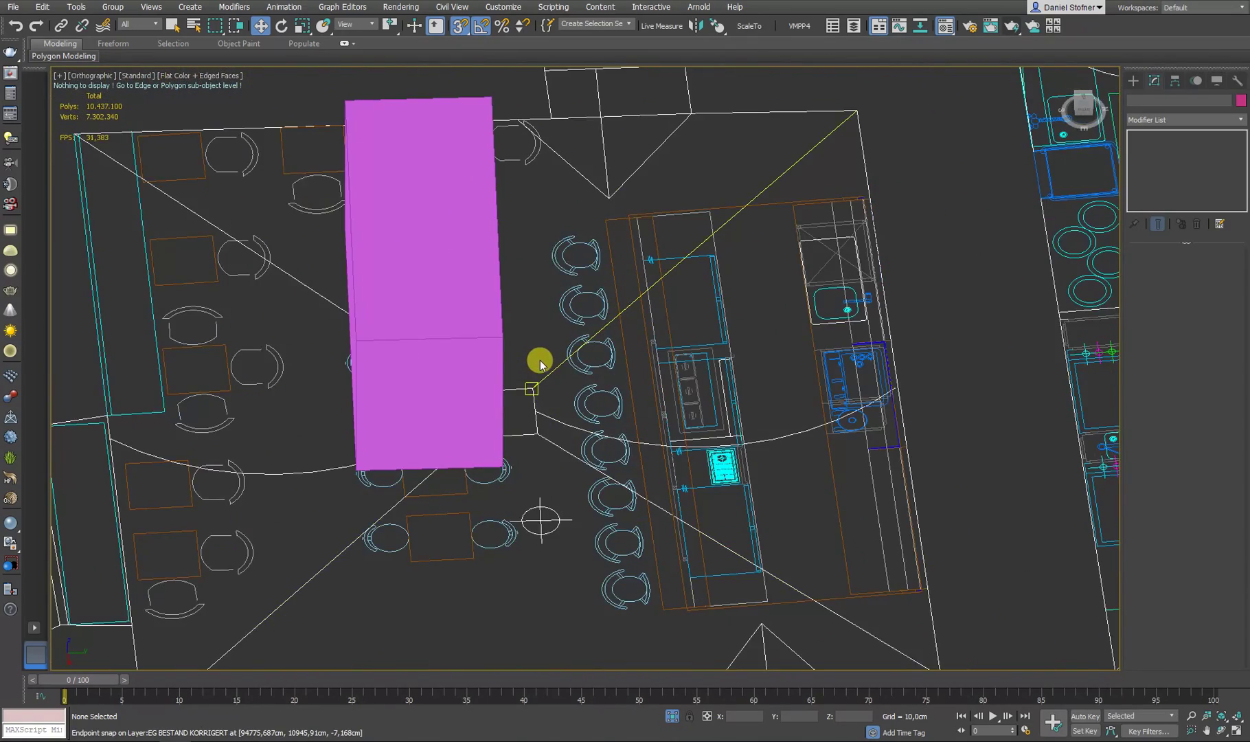
pyautogui.press('z')
pyautogui.scroll(10, 265, 385)
pyautogui.moveTo(251, 315); pyautogui.dragTo(460, 433, button='middle')
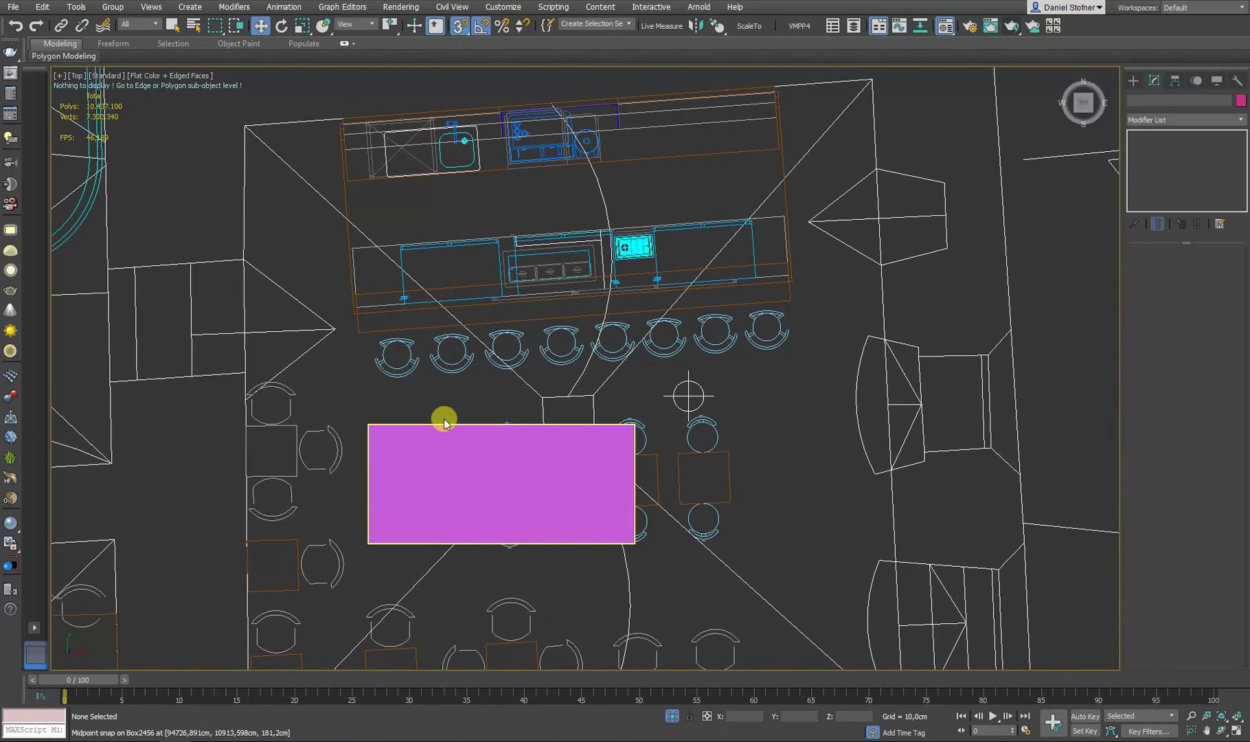
pyautogui.scroll(5, 419, 426)
pyautogui.click(434, 461)
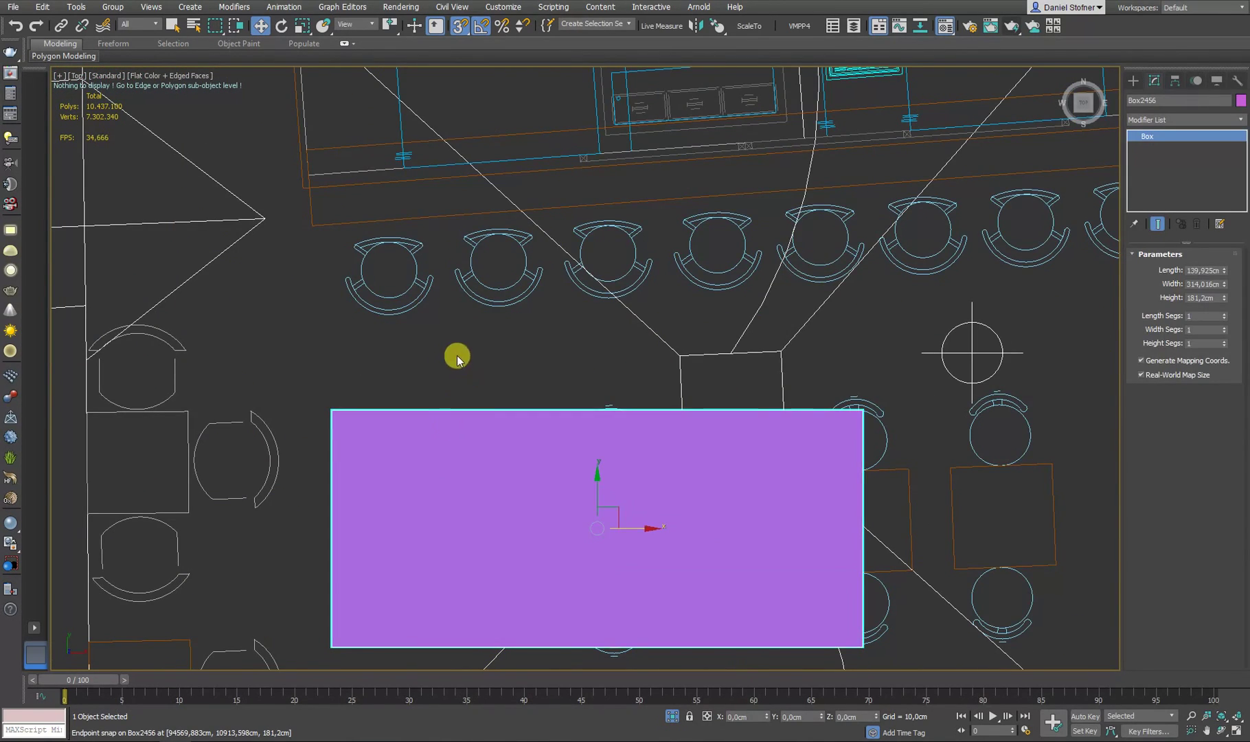
pyautogui.scroll(-5, 457, 357)
pyautogui.scroll(3, 479, 335)
pyautogui.moveTo(479, 334); pyautogui.dragTo(406, 497, button='middle')
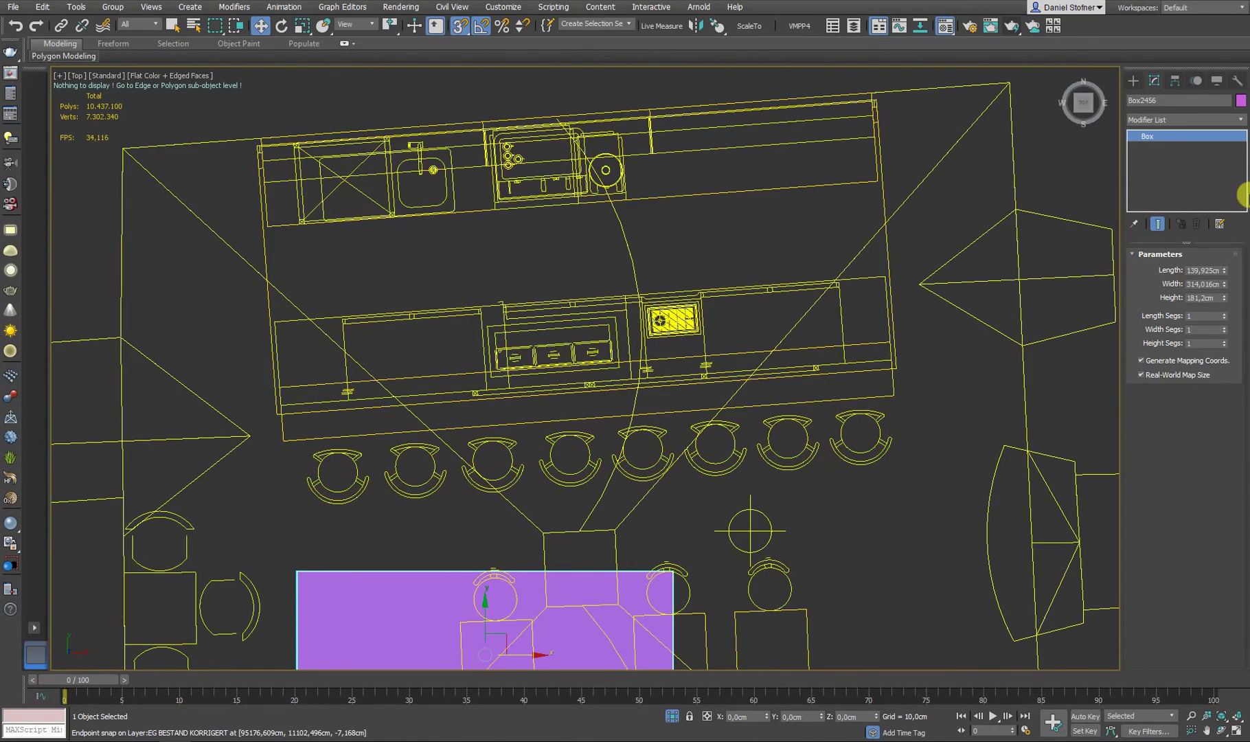
pyautogui.click(1133, 80)
pyautogui.click(1159, 159)
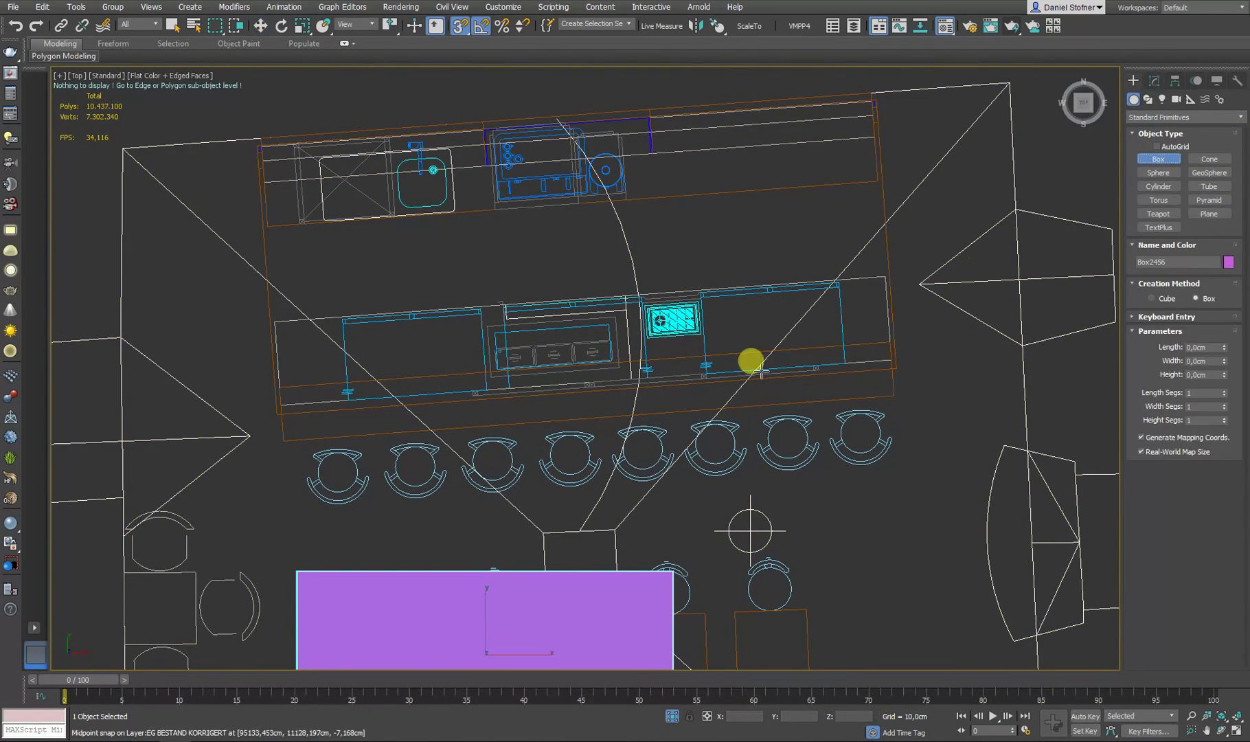
pyautogui.moveTo(281, 442); pyautogui.dragTo(863, 92)
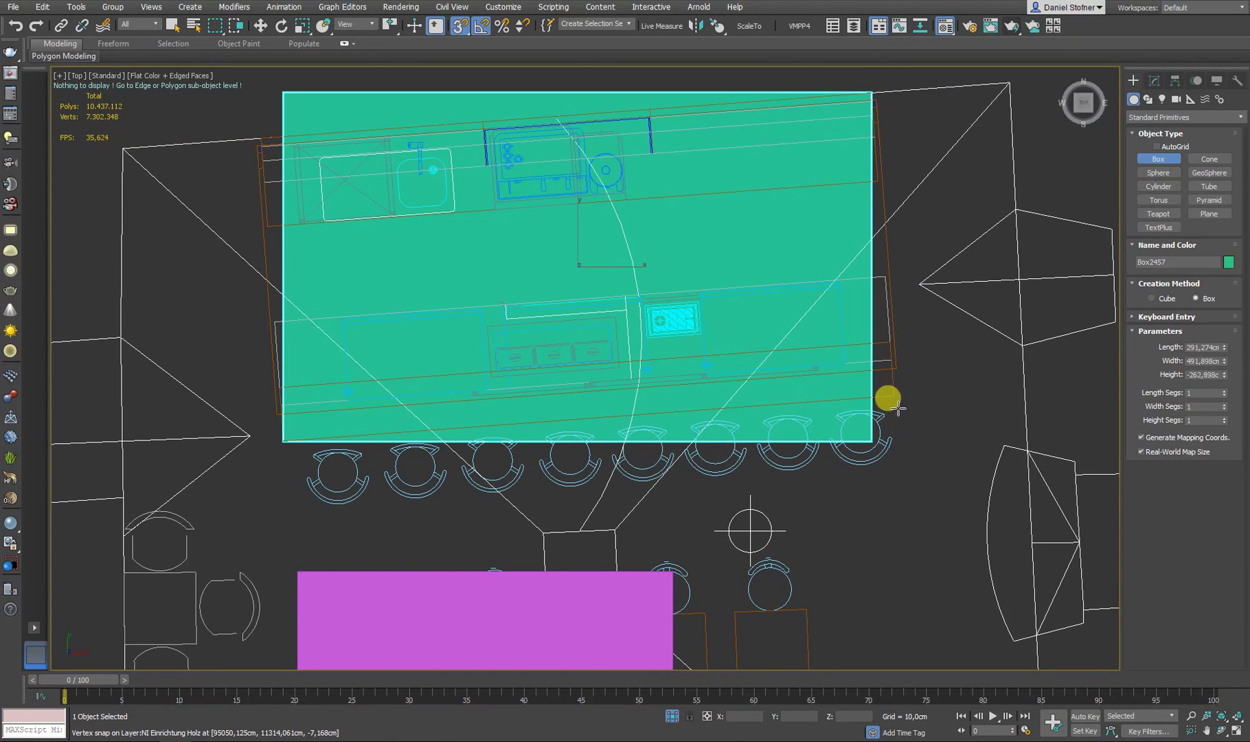
pyautogui.click(928, 350)
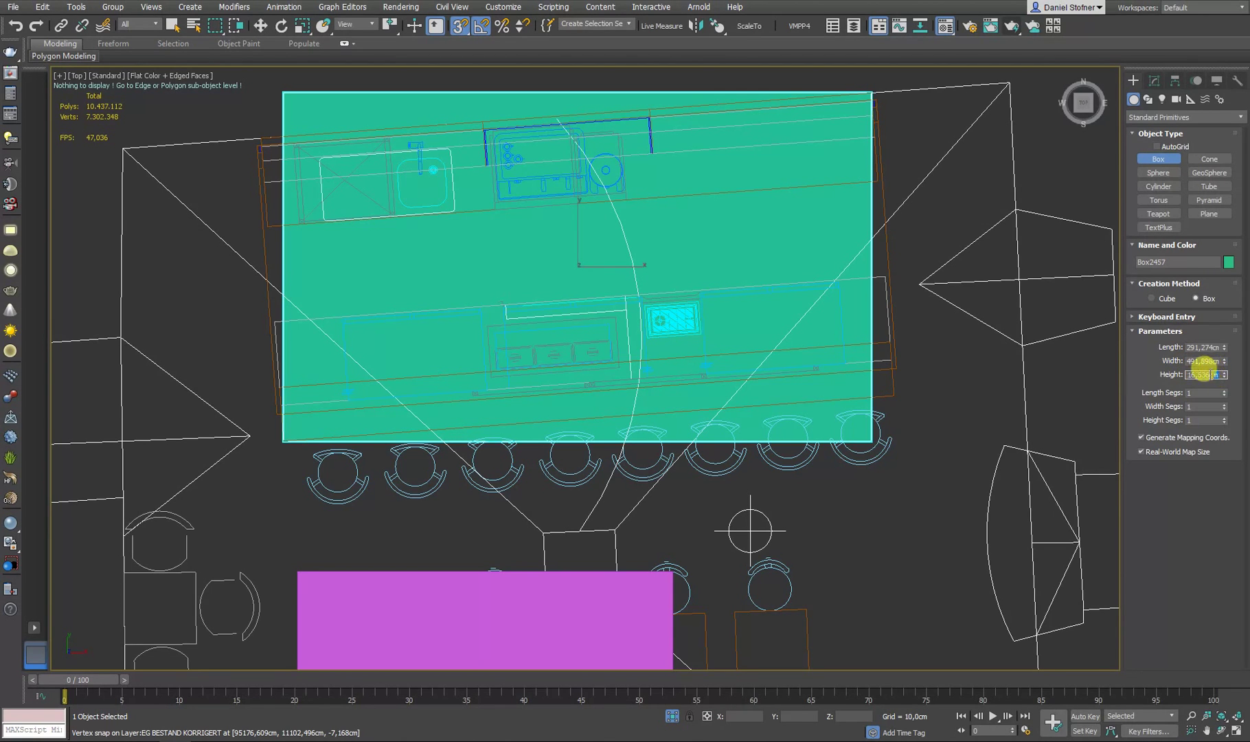
# - Set the height of the box over the bar to 12 cm
pyautogui.click(1201, 372)
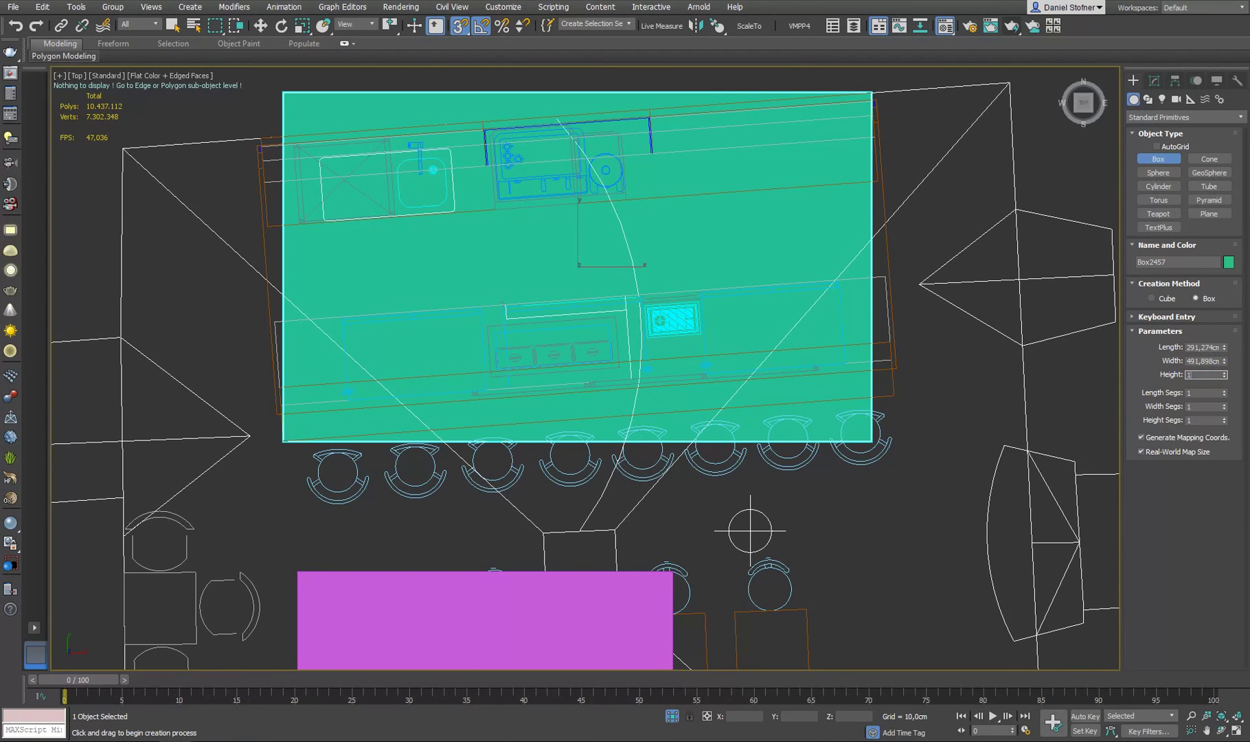
pyautogui.write('12')
pyautogui.press('Return')
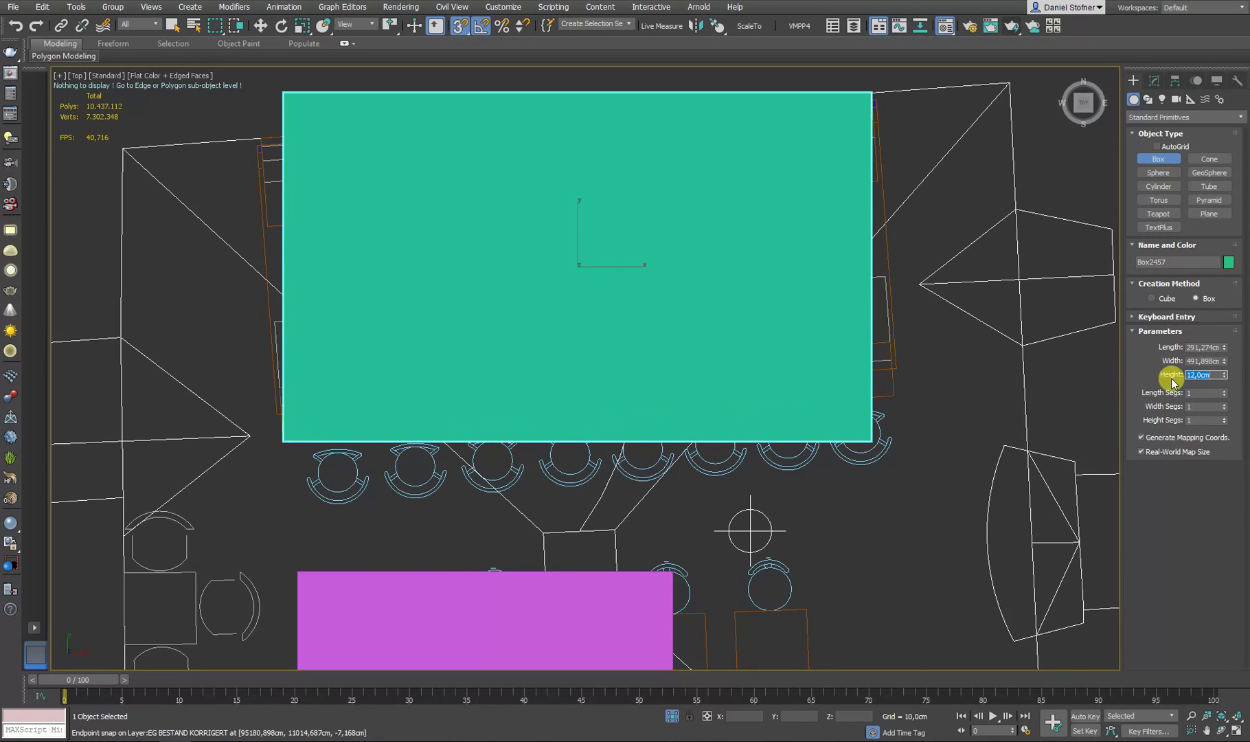
# - Show the viewport in wireframe and move the flat box away from the bar, partly over the adjacent kitchen
pyautogui.scroll(-5, 663, 470)
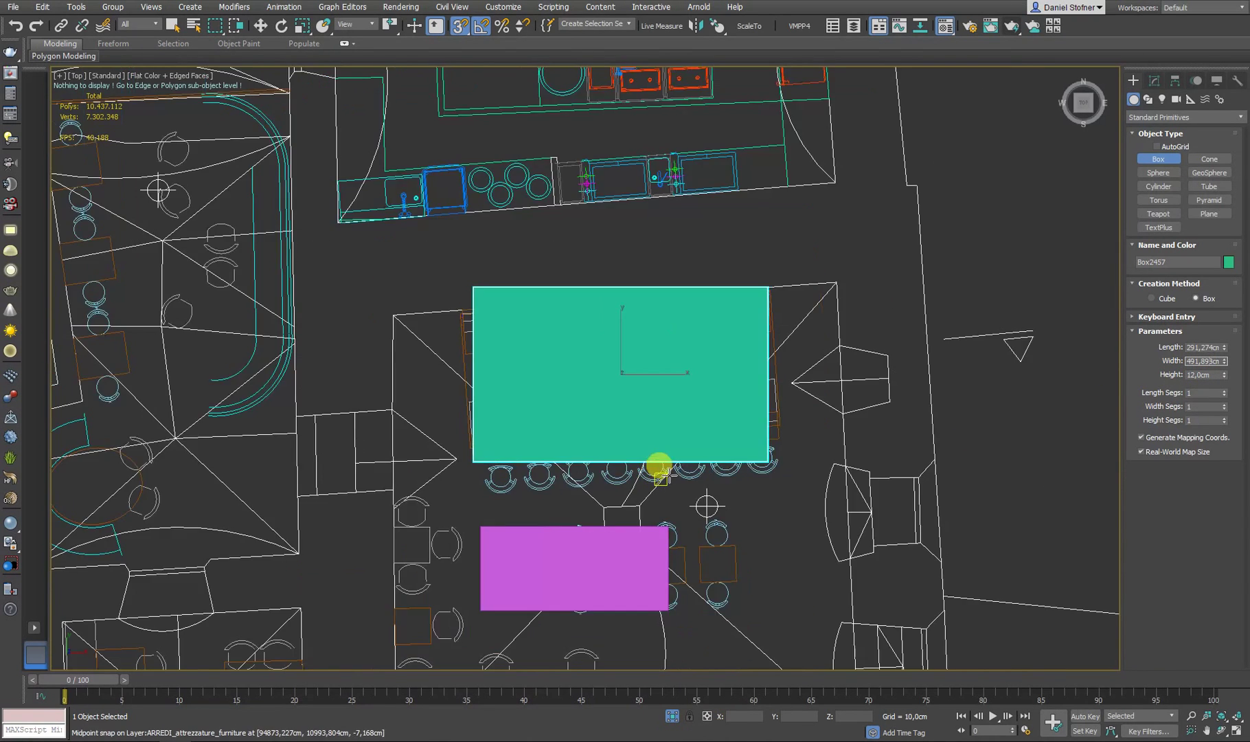
pyautogui.scroll(5, 715, 405)
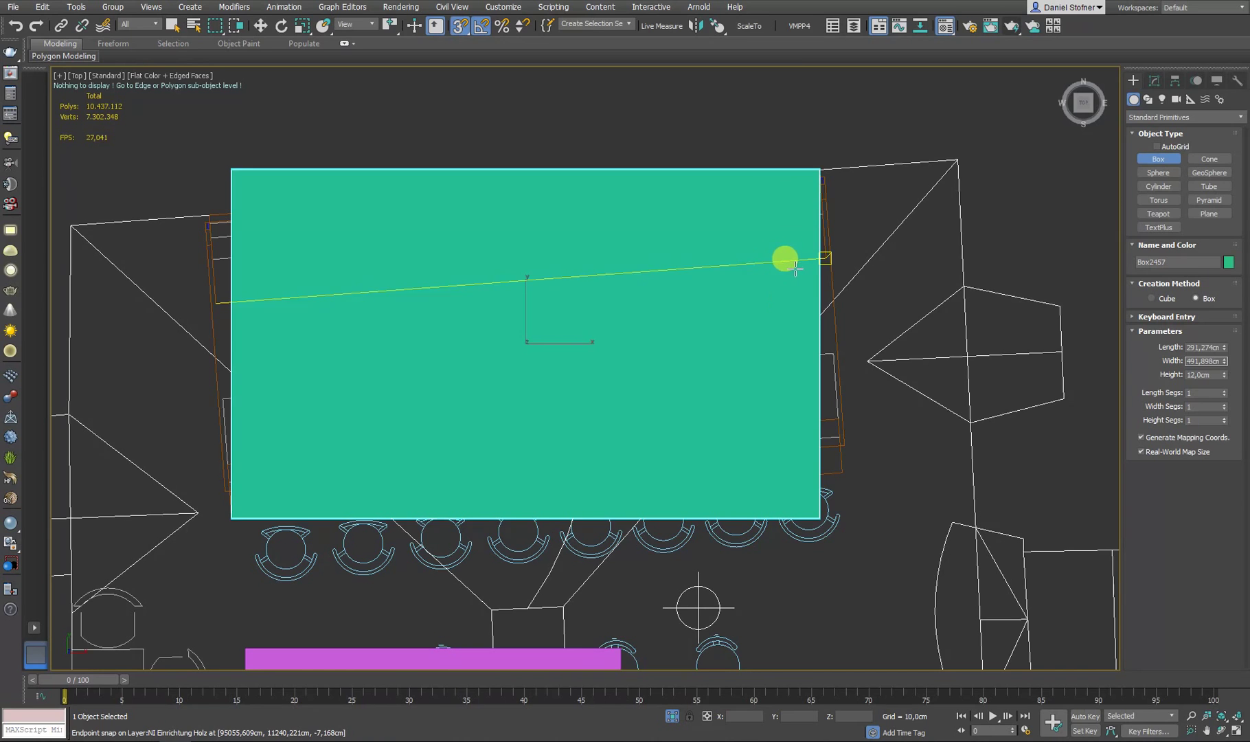
pyautogui.press('F3')
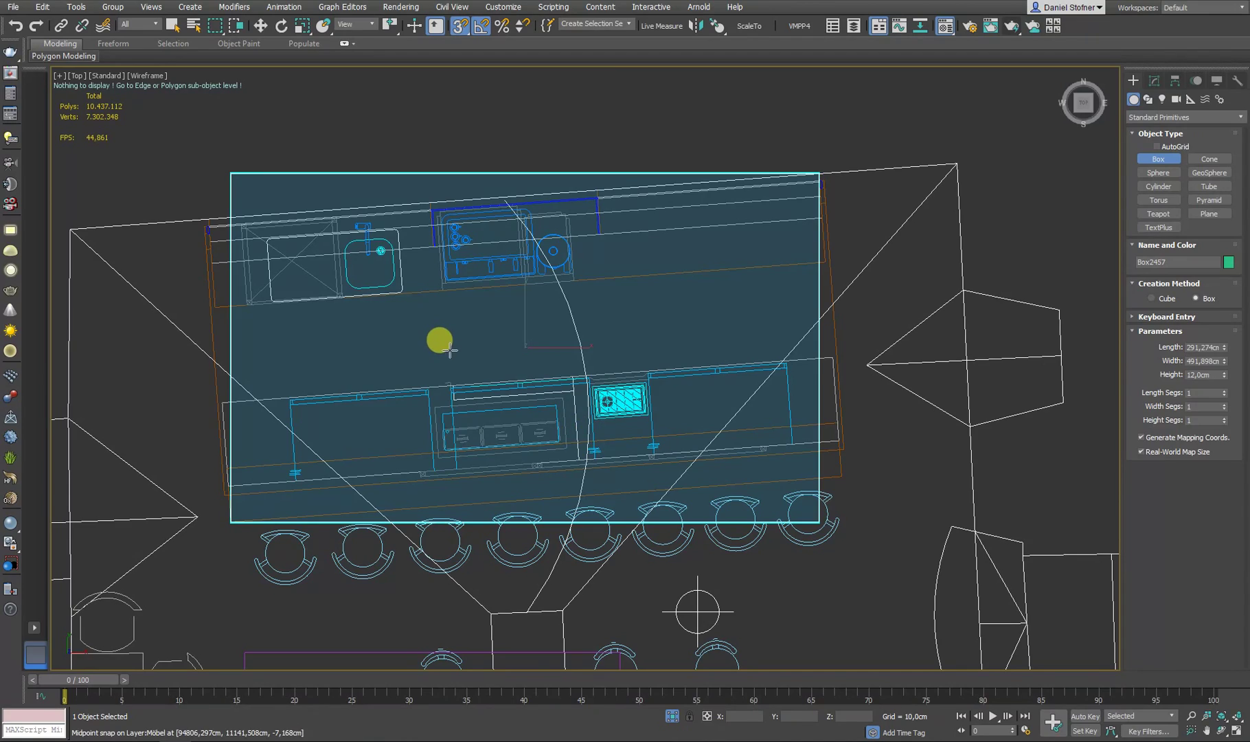
pyautogui.press('w')
pyautogui.scroll(-3, 540, 374)
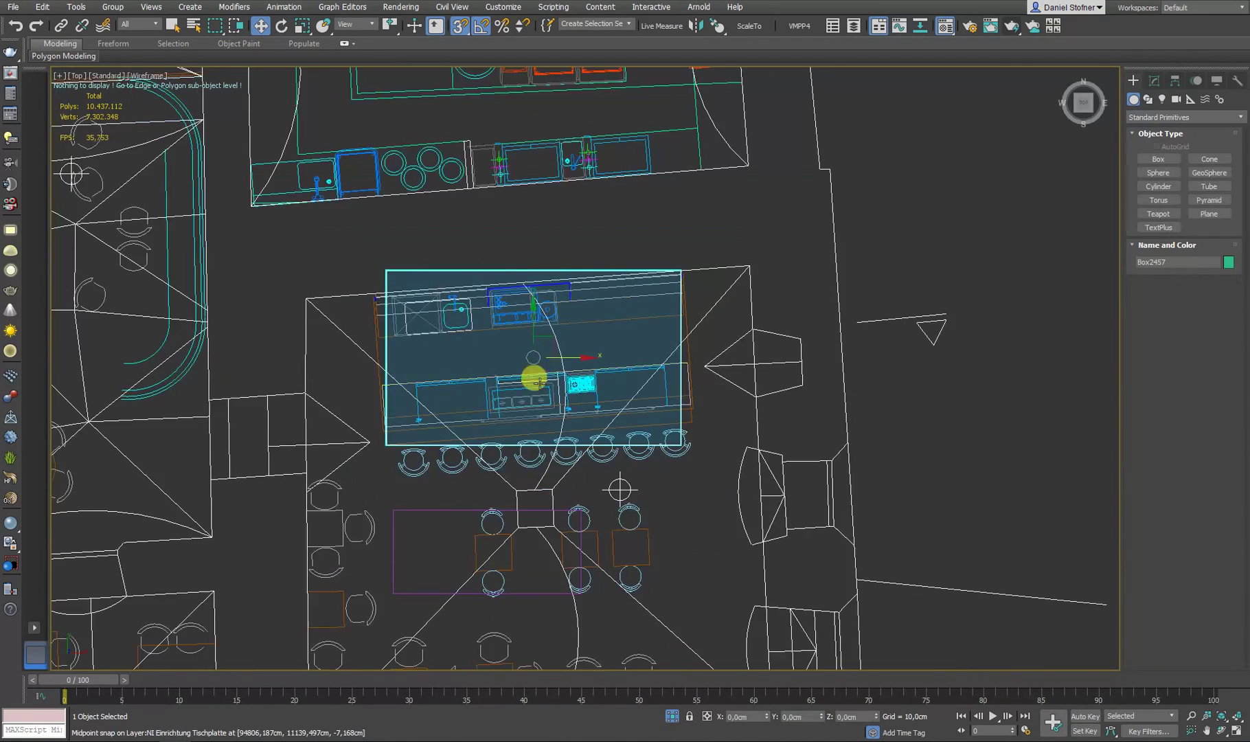
pyautogui.moveTo(540, 382); pyautogui.dragTo(527, 438, button='middle')
pyautogui.moveTo(539, 404); pyautogui.dragTo(653, 173)
pyautogui.keyDown('alt'); pyautogui.moveTo(668, 473); pyautogui.dragTo(558, 524, button='middle'); pyautogui.keyUp('alt')
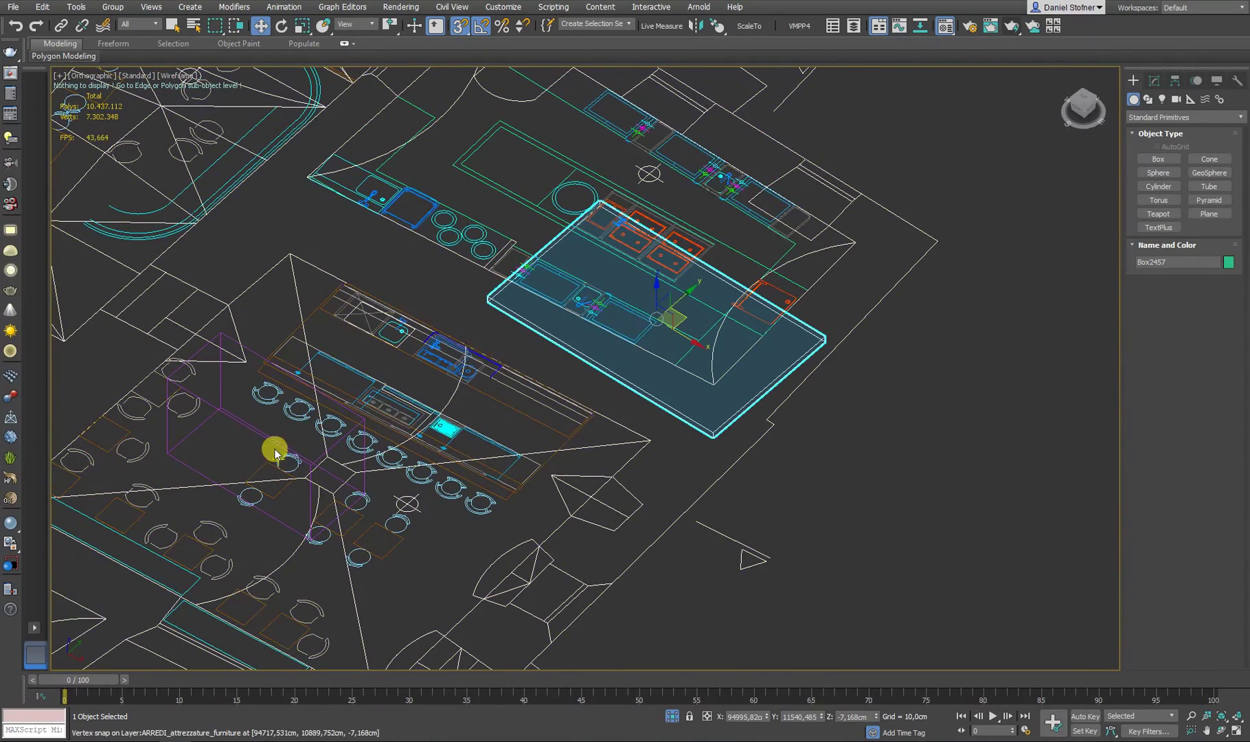
# - Draw a closed four-point line tracing the counter strip behind the bar stools, snapped to the floor plan
pyautogui.click(1147, 100)
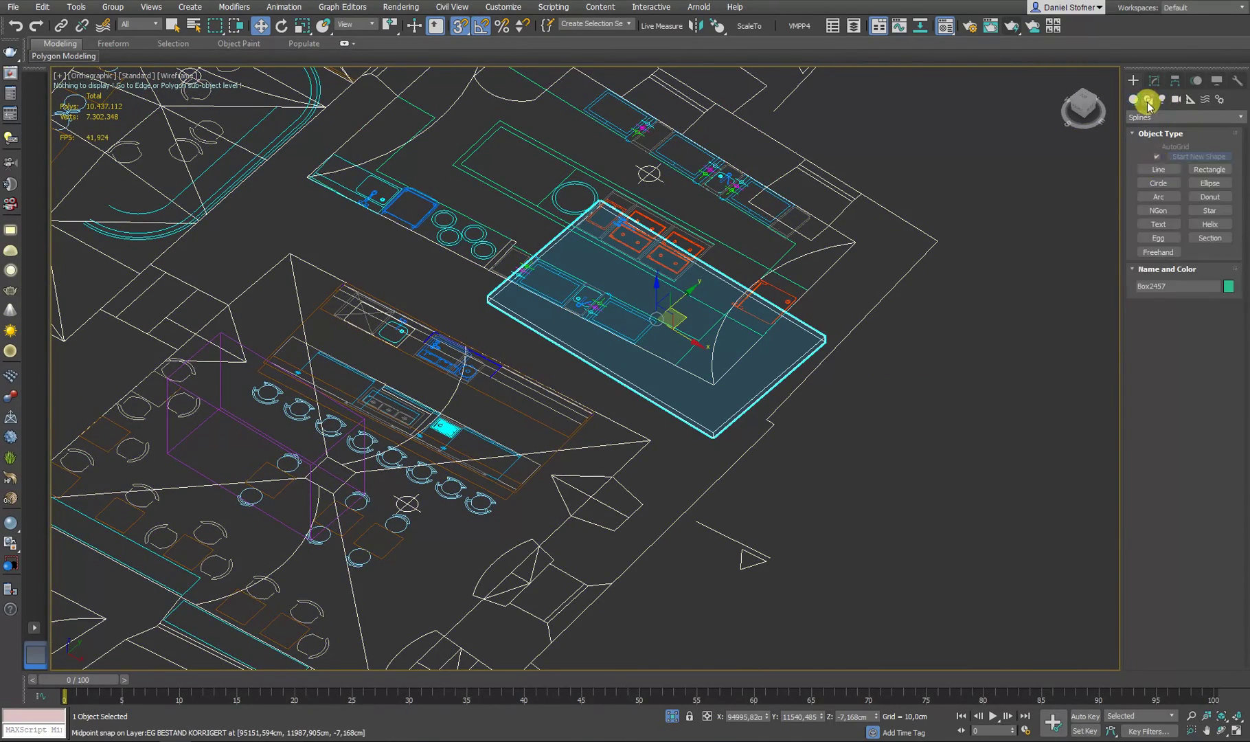
pyautogui.click(1158, 169)
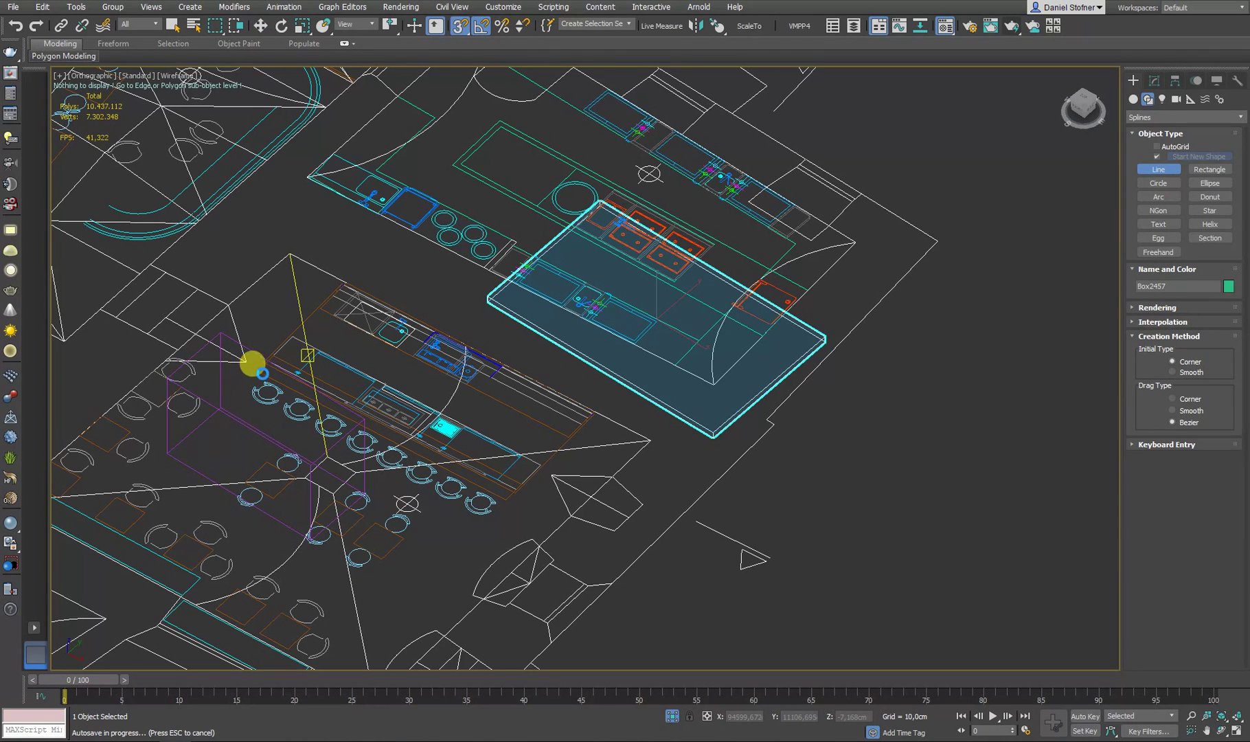
pyautogui.press('Escape')
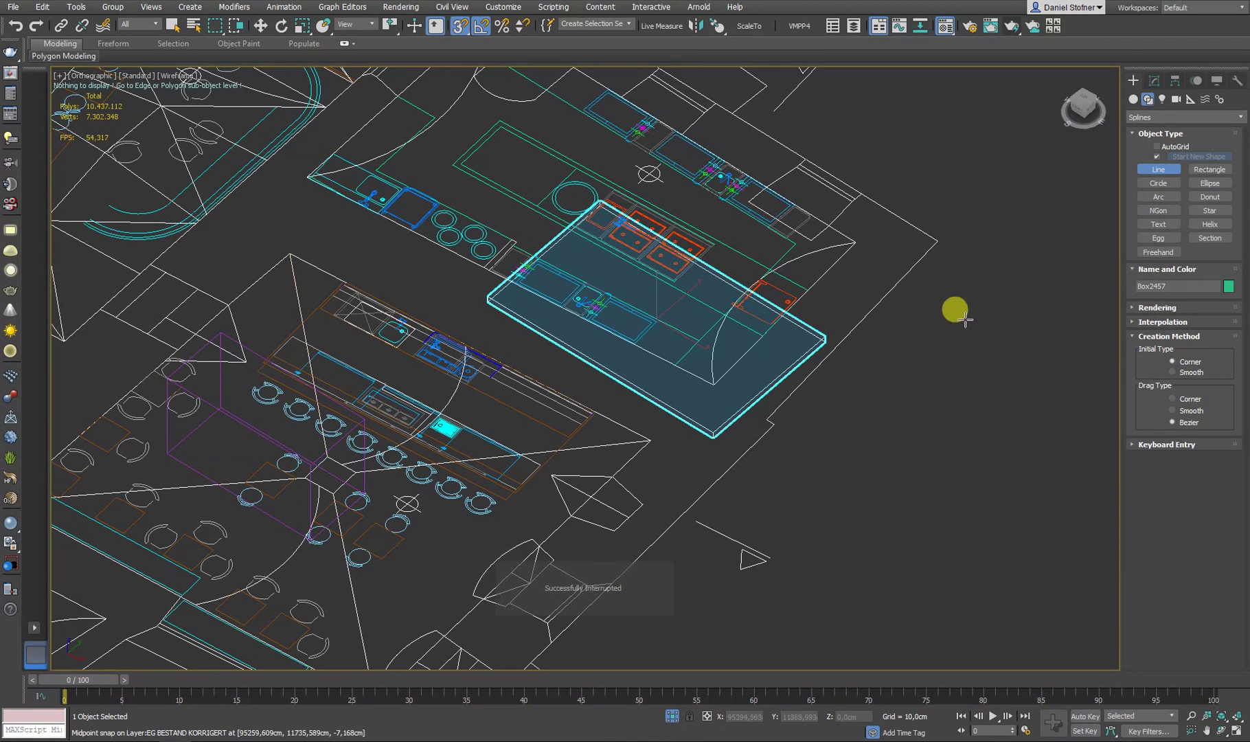
pyautogui.scroll(3, 284, 376)
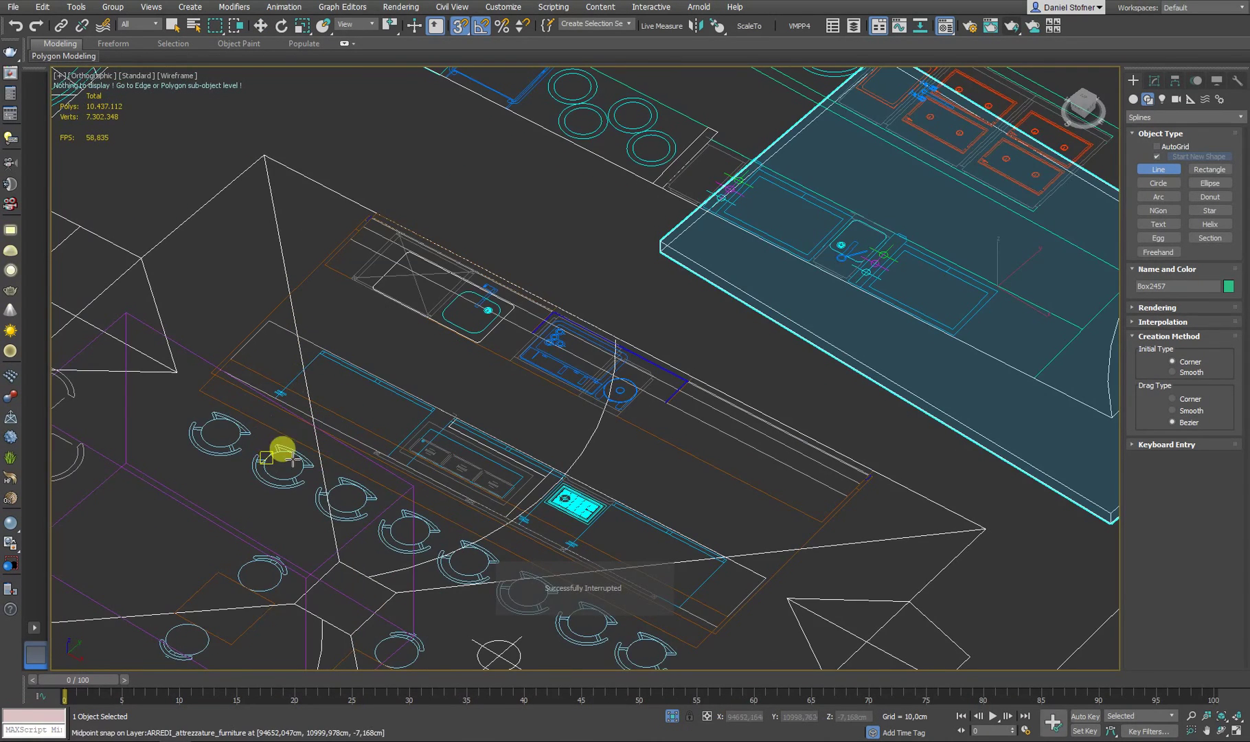
pyautogui.click(200, 391)
pyautogui.press('i')
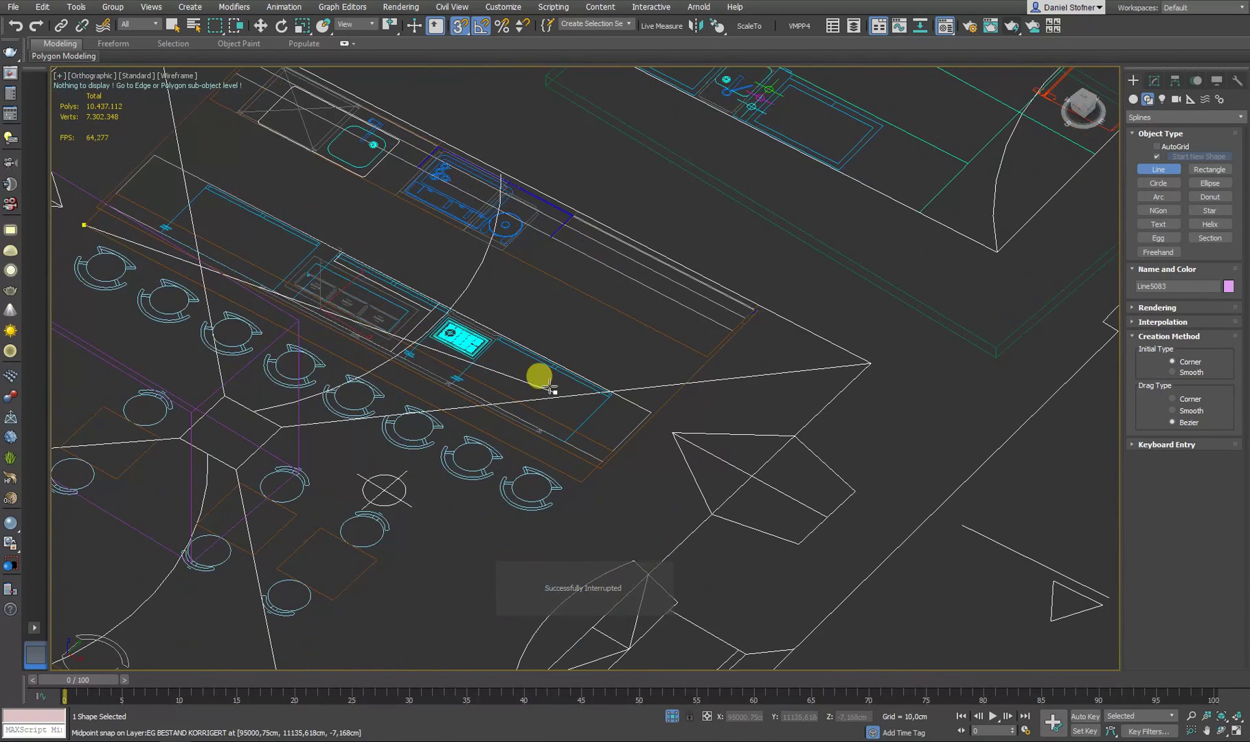
pyautogui.click(581, 481)
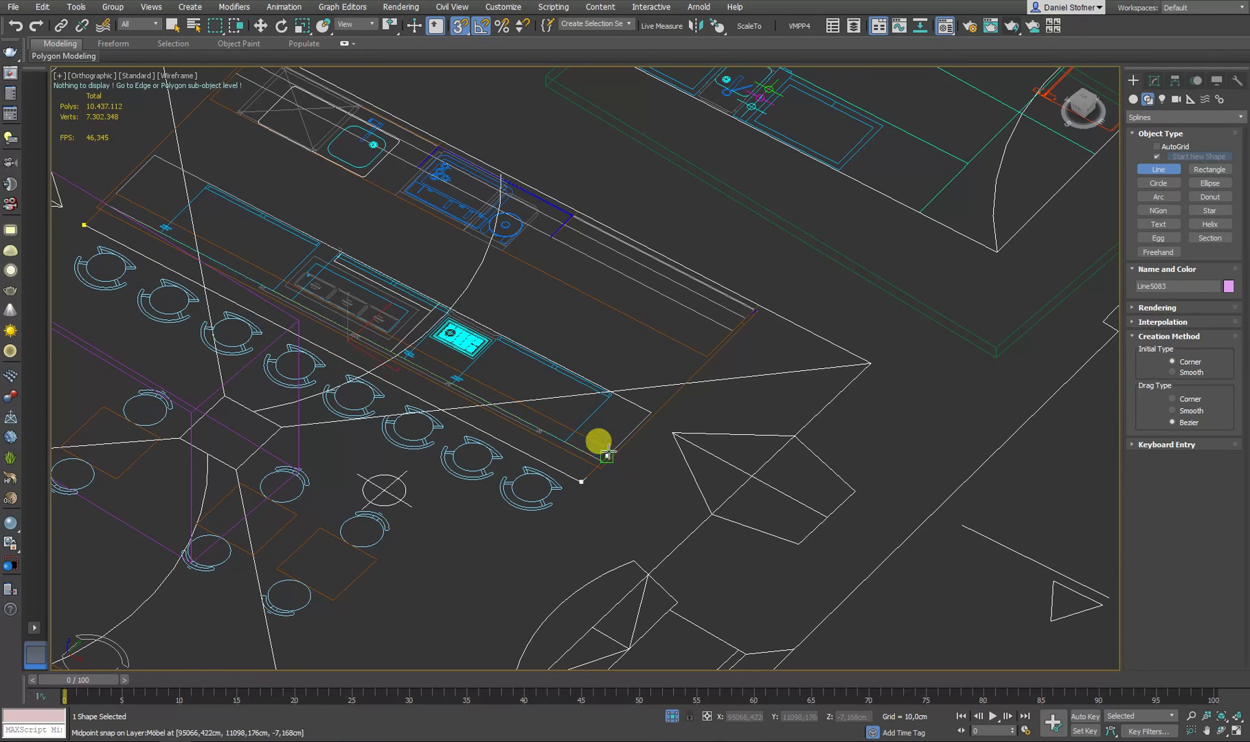
pyautogui.click(563, 427)
pyautogui.click(114, 191)
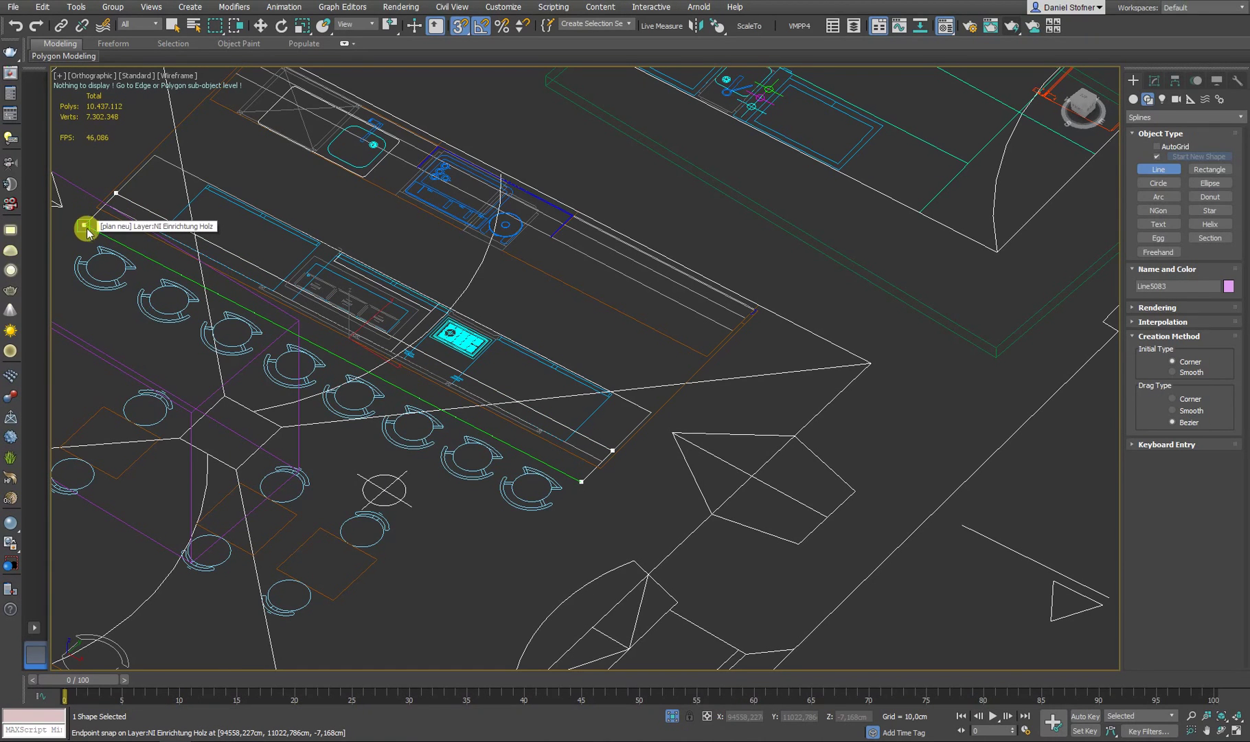
pyautogui.click(86, 230)
pyautogui.click(606, 409)
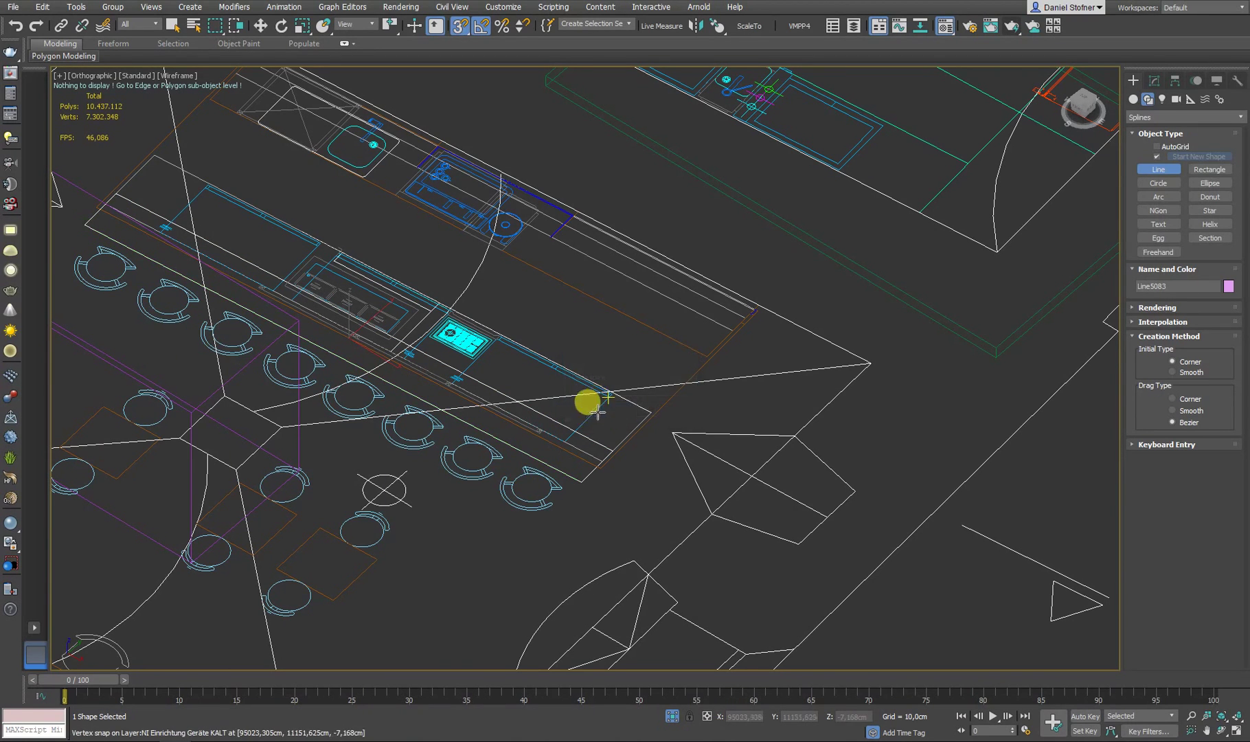
# - Extrude the counter outline 141 cm and show the viewport shaded with edged faces
pyautogui.click(1155, 81)
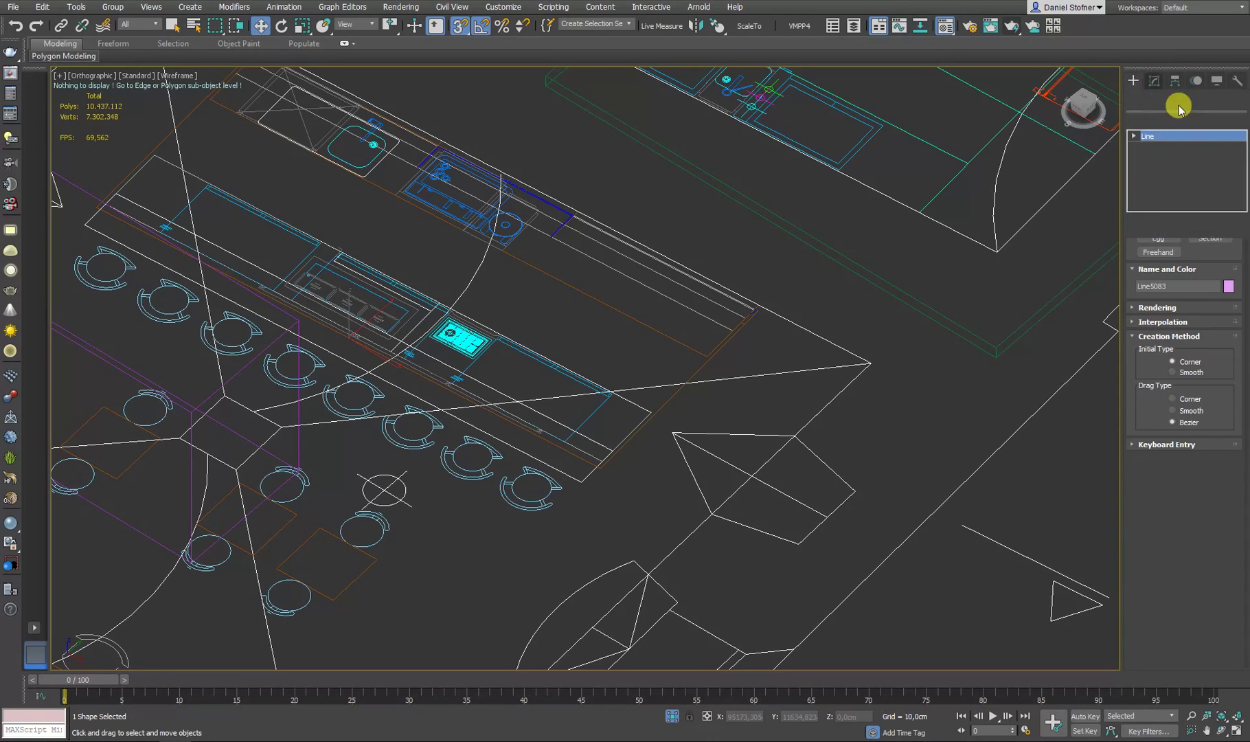
pyautogui.click(1229, 122)
pyautogui.write('ex')
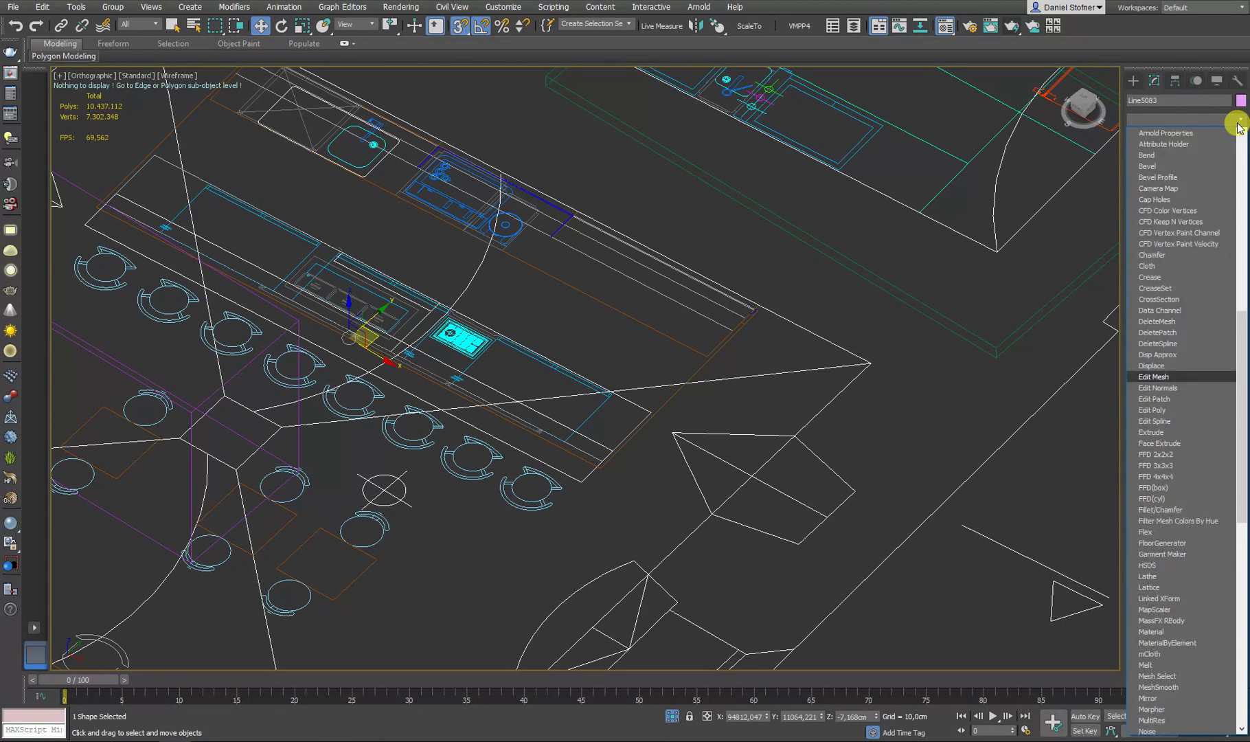
pyautogui.click(1212, 132)
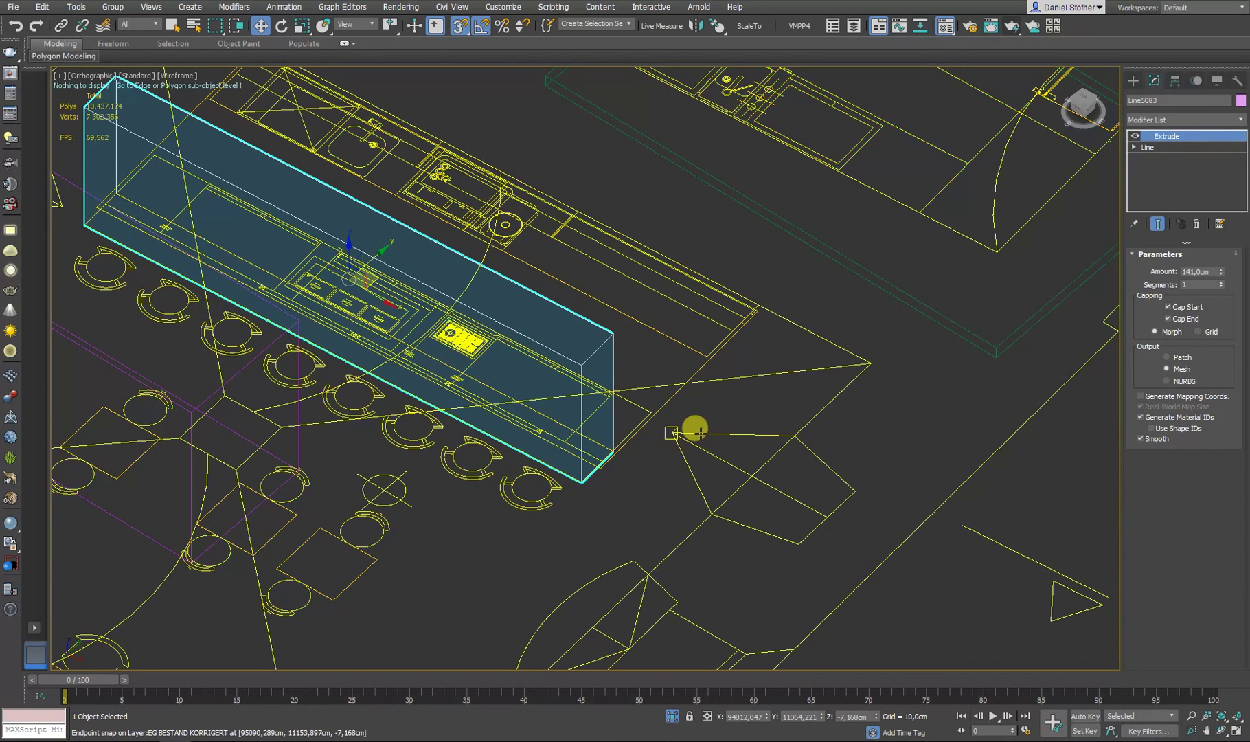
pyautogui.press('F3')
pyautogui.moveTo(519, 388)
pyautogui.keyDown('alt'); pyautogui.mouseDown(button='middle')
pyautogui.moveTo(474, 378)
pyautogui.moveTo(603, 421)
pyautogui.mouseUp(button='middle'); pyautogui.keyUp('alt')
pyautogui.click(347, 403)
pyautogui.press('Delete')
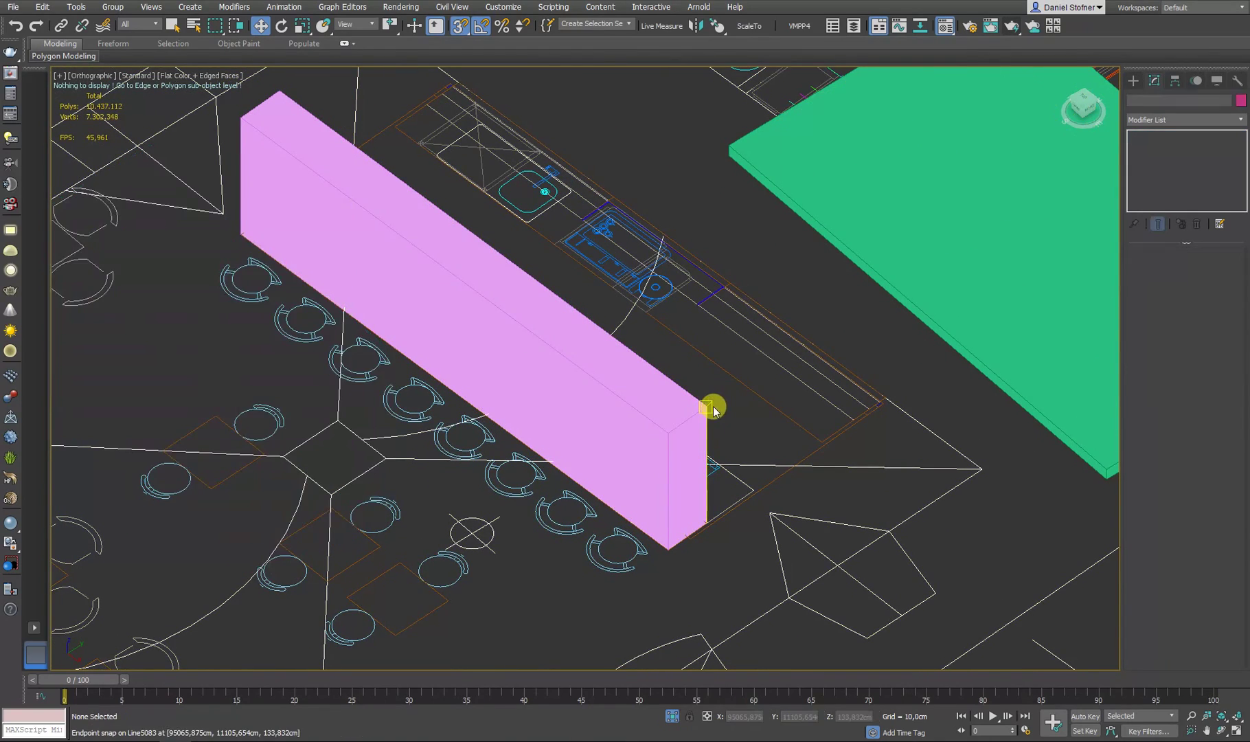
# - Select the flat green box and the purple box in turn to compare them with the extruded counter block
pyautogui.click(842, 242)
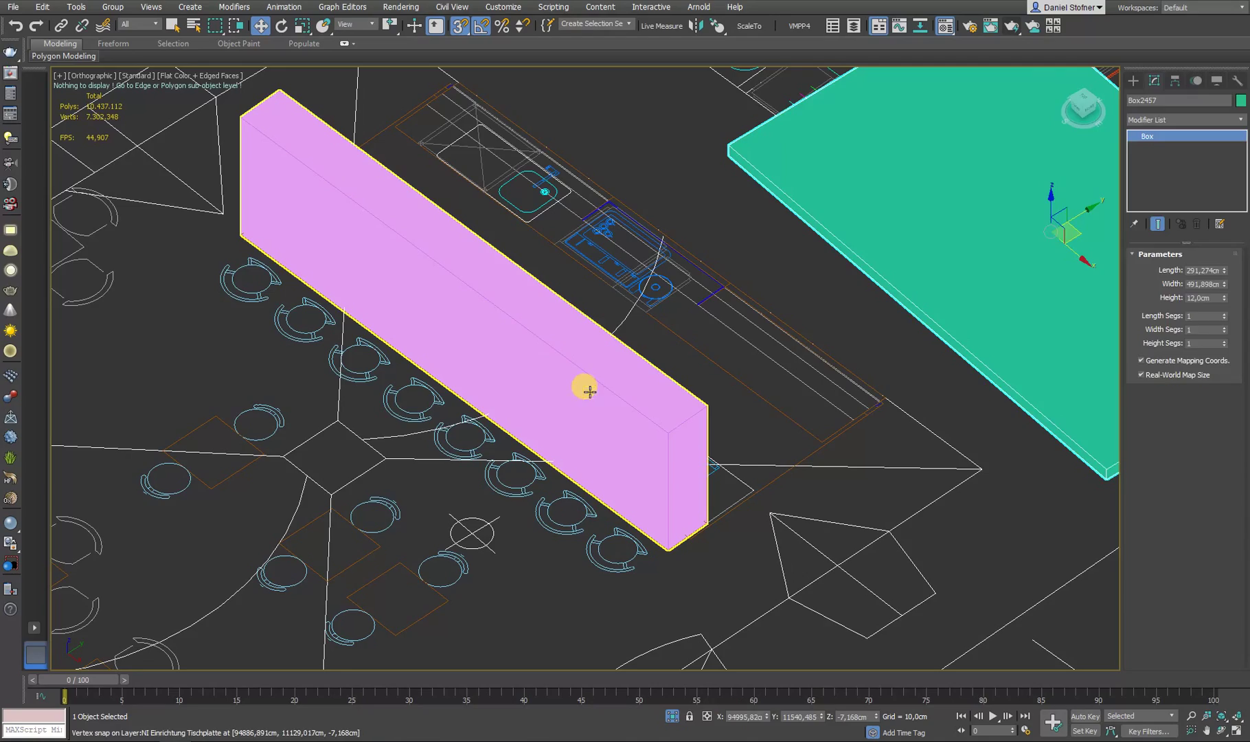
pyautogui.hotkey('ctrl', 'd')
pyautogui.hotkey('ctrl', 'z')
pyautogui.moveTo(279, 360); pyautogui.dragTo(64, 545)
pyautogui.moveTo(320, 431); pyautogui.dragTo(384, 403, button='middle')
pyautogui.keyDown('alt'); pyautogui.moveTo(385, 403); pyautogui.dragTo(412, 384, button='middle'); pyautogui.keyUp('alt')
# - Select the extruded counter block and set the reference coordinate system to Local in the top view
pyautogui.click(480, 314)
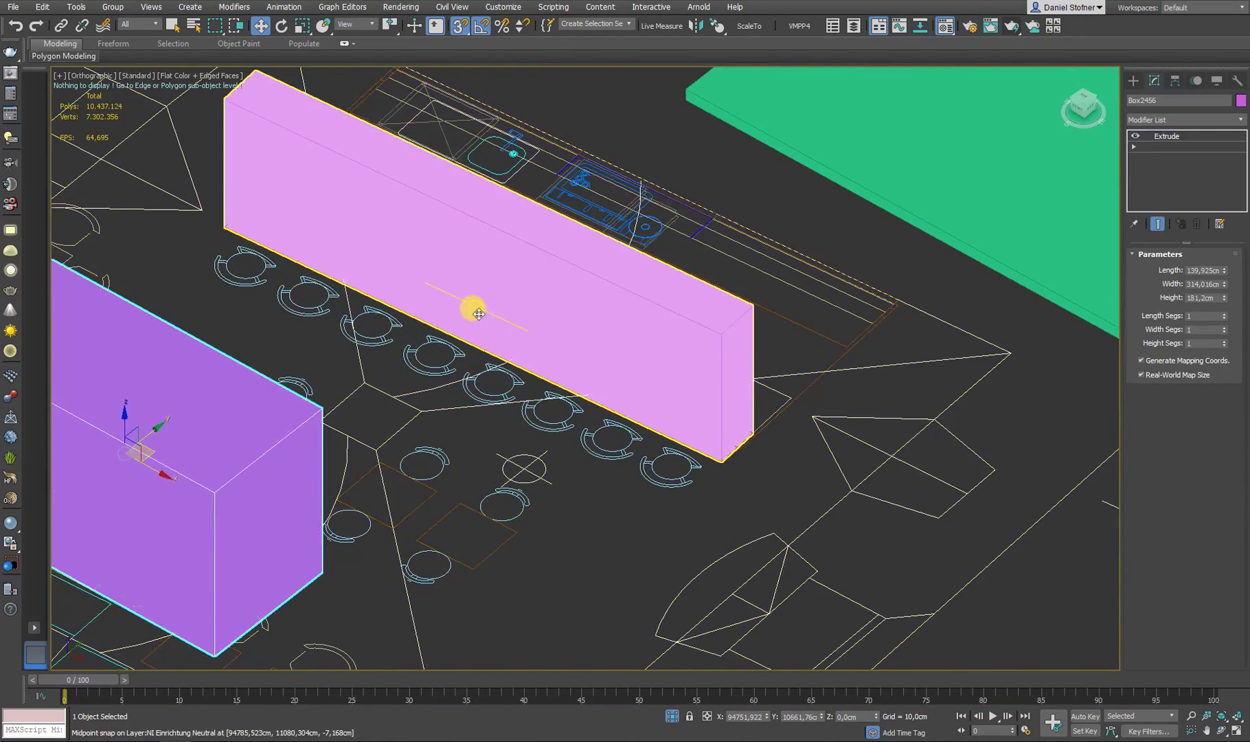
pyautogui.scroll(-2, 565, 393)
pyautogui.keyDown('alt'); pyautogui.moveTo(560, 388); pyautogui.dragTo(501, 397, button='middle'); pyautogui.keyUp('alt')
pyautogui.scroll(2, 502, 396)
pyautogui.press('t')
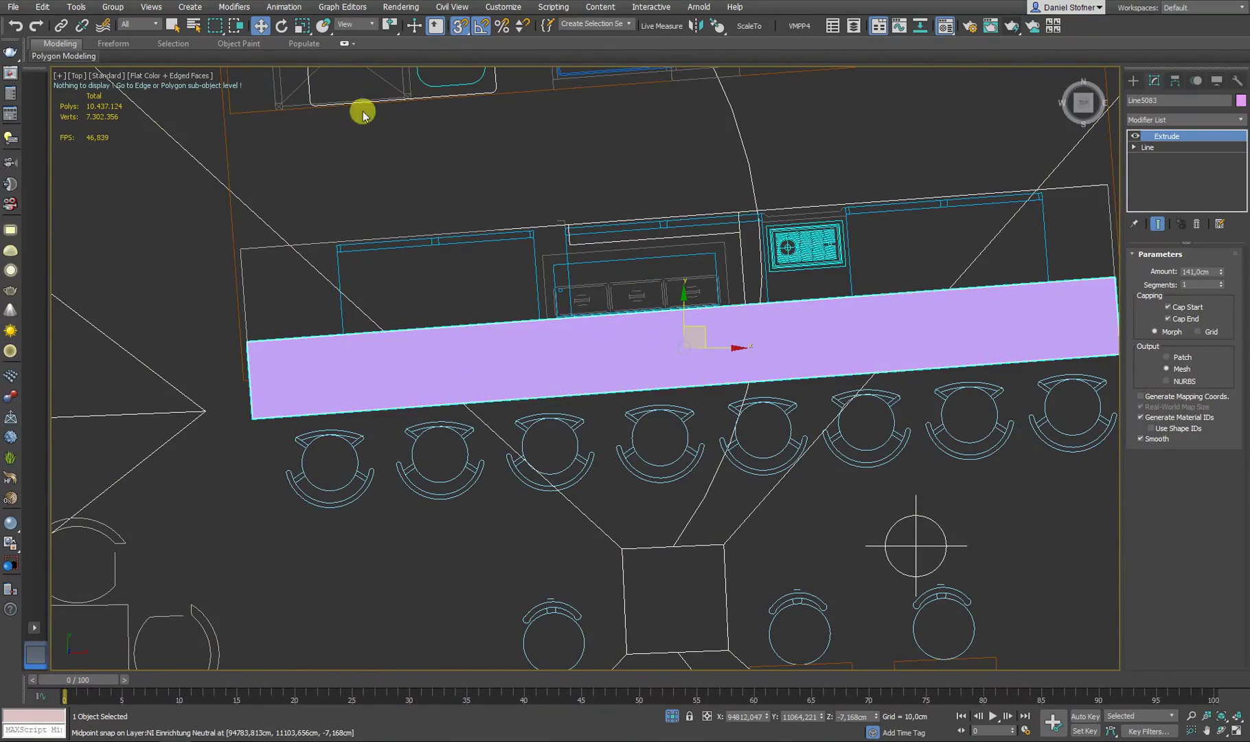
pyautogui.click(356, 24)
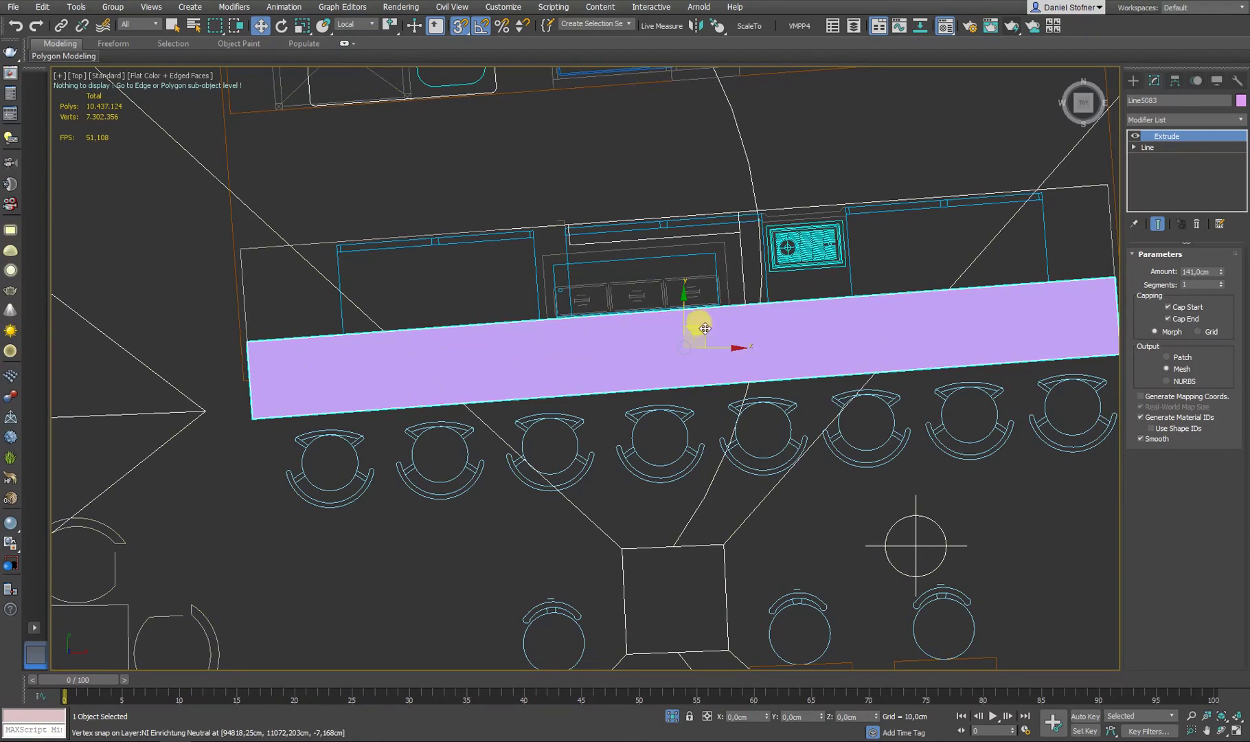
pyautogui.click(349, 25)
pyautogui.click(348, 36)
# - Try rotating the extruded counter block about its local axes in the orthographic and top views
pyautogui.keyDown('alt'); pyautogui.moveTo(790, 391); pyautogui.dragTo(639, 440, button='middle'); pyautogui.keyUp('alt')
pyautogui.keyDown('alt'); pyautogui.moveTo(689, 400); pyautogui.dragTo(628, 368, button='middle'); pyautogui.keyUp('alt')
pyautogui.press('r')
pyautogui.press('e')
pyautogui.moveTo(629, 368); pyautogui.dragTo(679, 357)
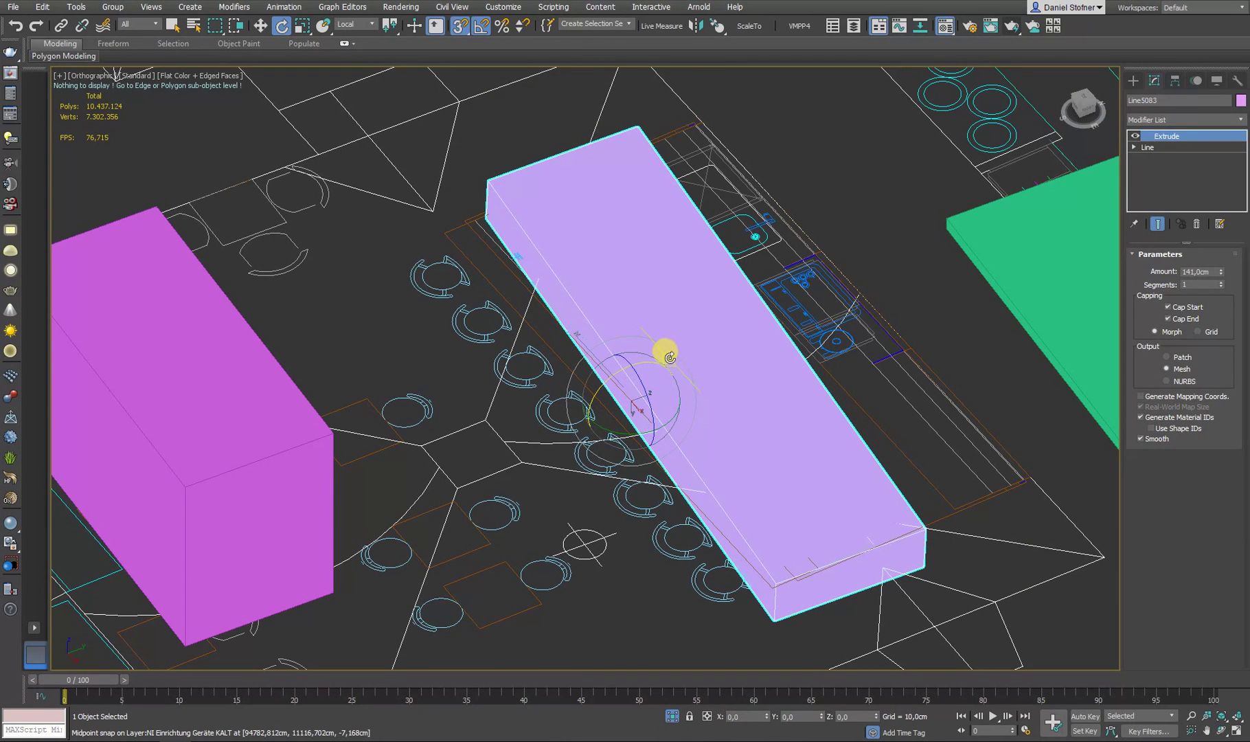
pyautogui.press('t')
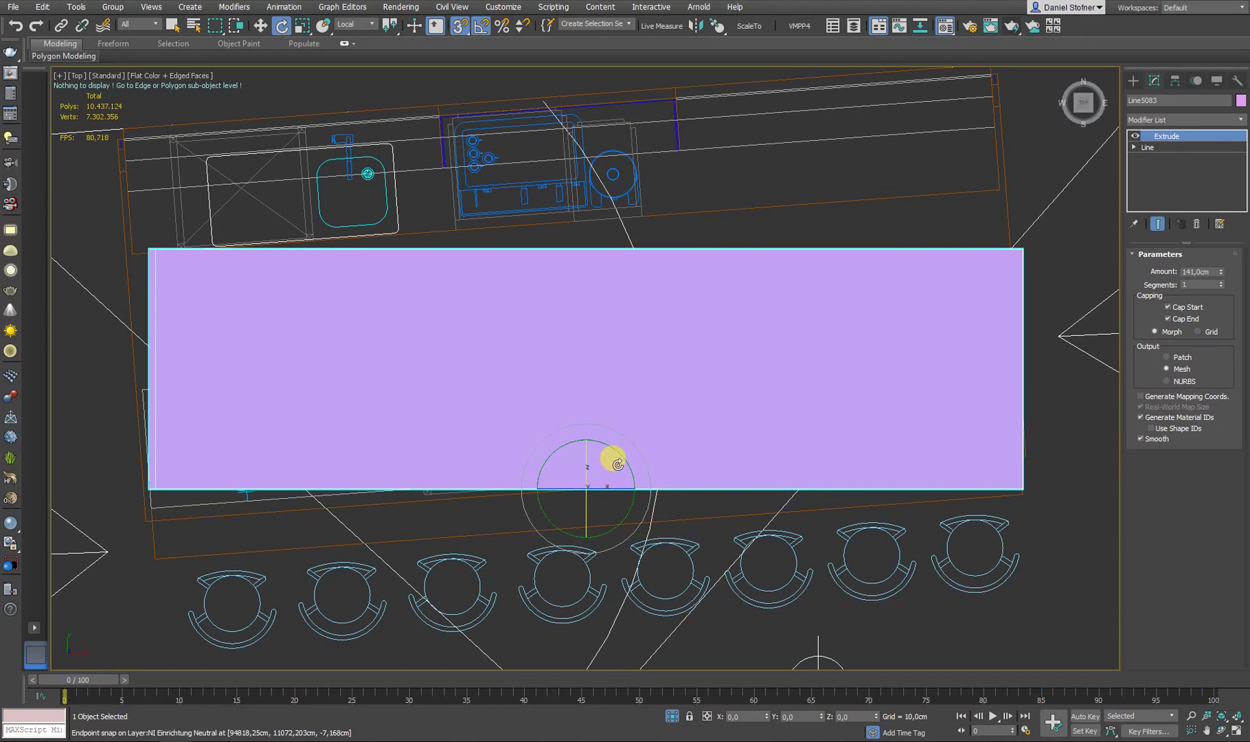
pyautogui.moveTo(623, 456); pyautogui.dragTo(623, 456)
pyautogui.moveTo(656, 482); pyautogui.dragTo(642, 302, button='middle')
pyautogui.scroll(-3, 634, 476)
pyautogui.moveTo(633, 479); pyautogui.dragTo(614, 301, button='middle')
# - Use Normal Align to align a side face of the purple box with the long face of the pink counter block
pyautogui.click(530, 473)
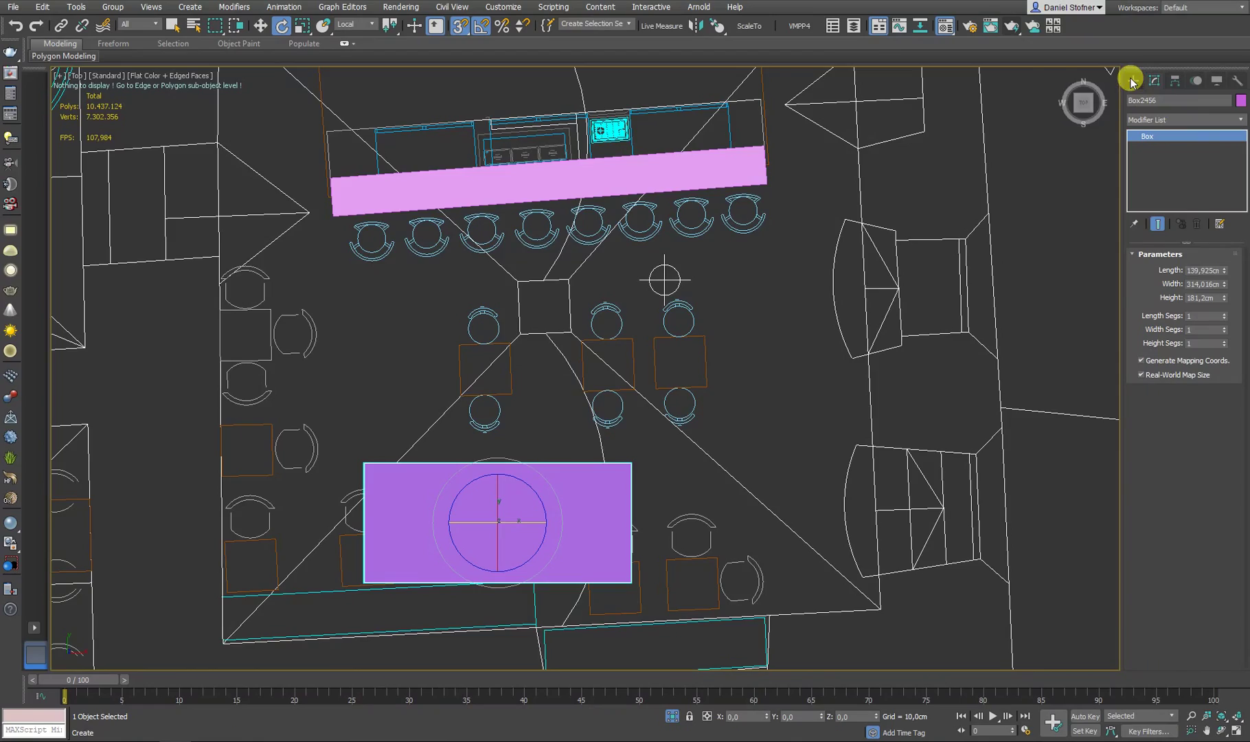
pyautogui.keyDown('alt'); pyautogui.moveTo(728, 262); pyautogui.dragTo(565, 204, button='middle'); pyautogui.keyUp('alt')
pyautogui.moveTo(682, 459); pyautogui.dragTo(640, 189, button='middle')
pyautogui.scroll(-2, 644, 206)
pyautogui.click(624, 248)
pyautogui.scroll(2, 578, 237)
pyautogui.click(540, 241)
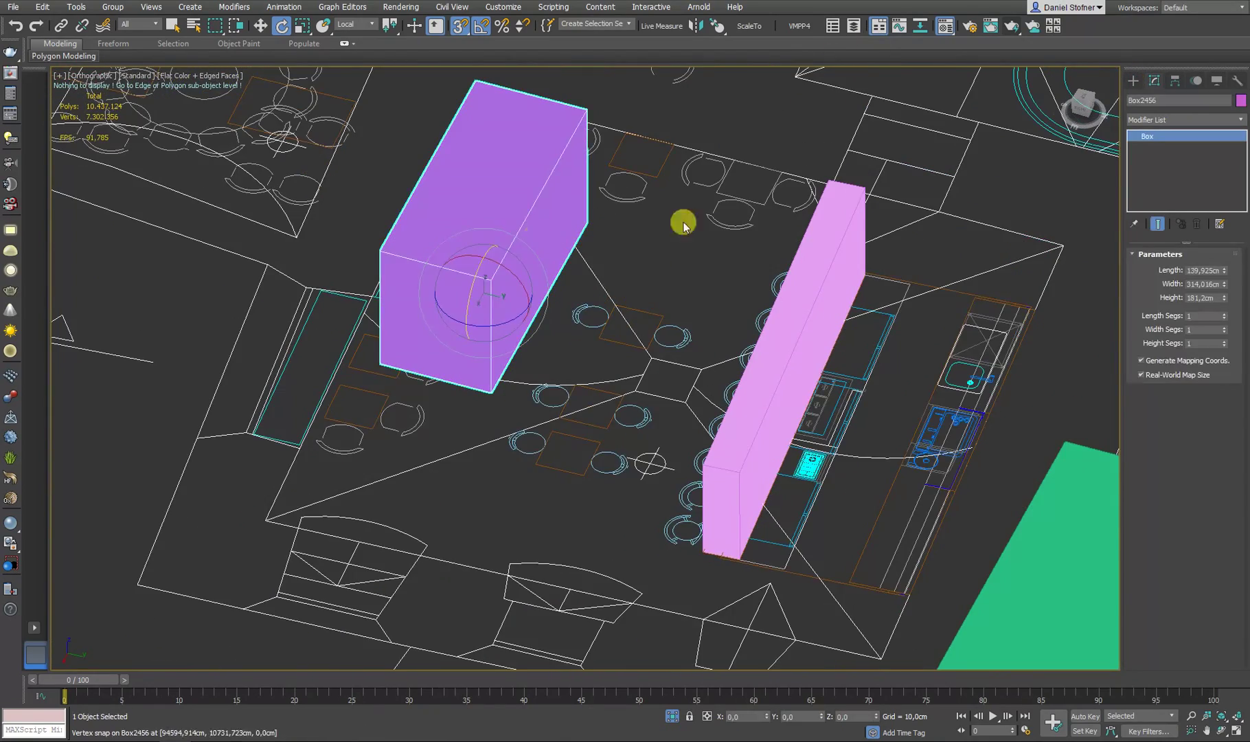
pyautogui.click(711, 27)
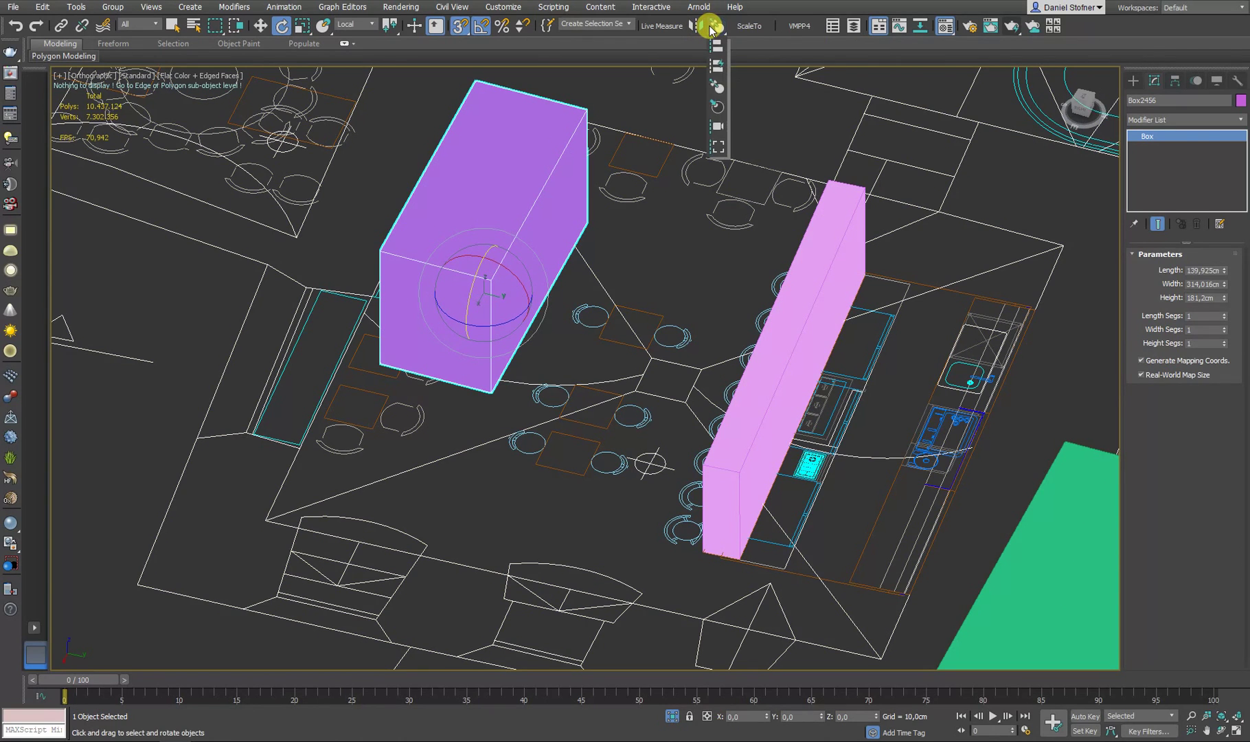
pyautogui.click(714, 84)
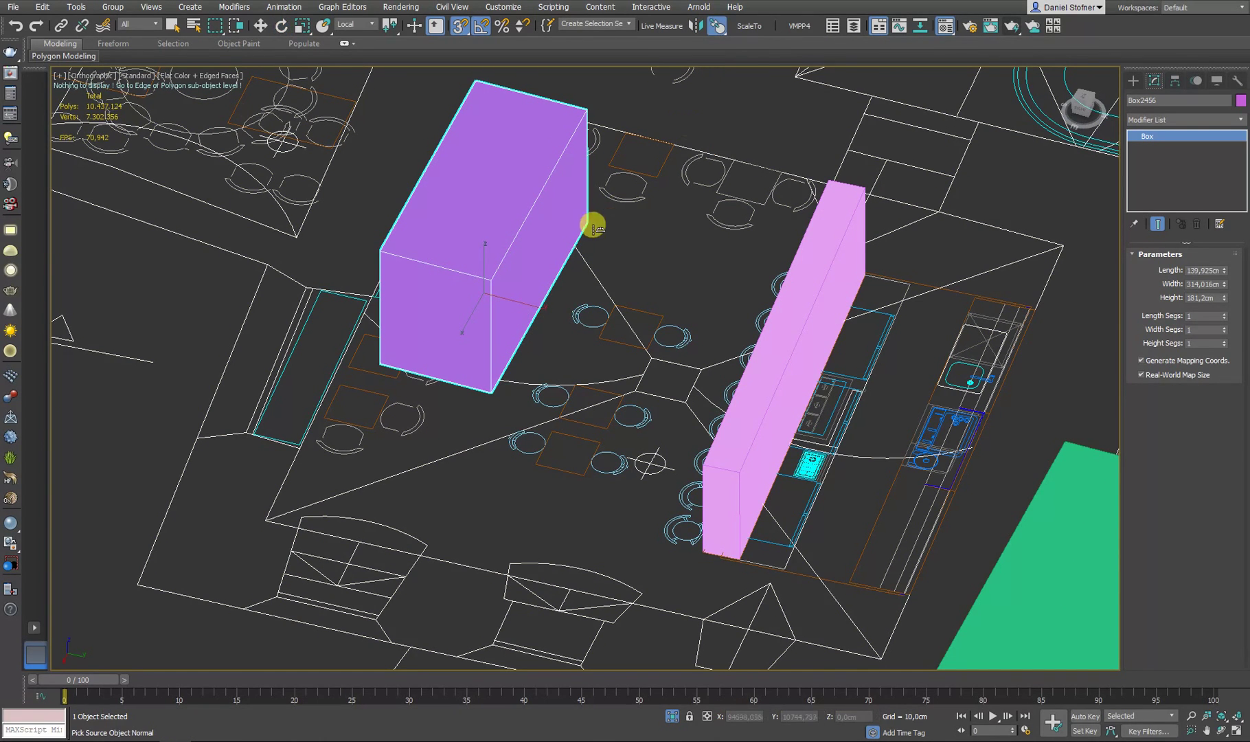
pyautogui.click(543, 243)
pyautogui.keyDown('alt'); pyautogui.moveTo(573, 283); pyautogui.dragTo(714, 254, button='middle'); pyautogui.keyUp('alt')
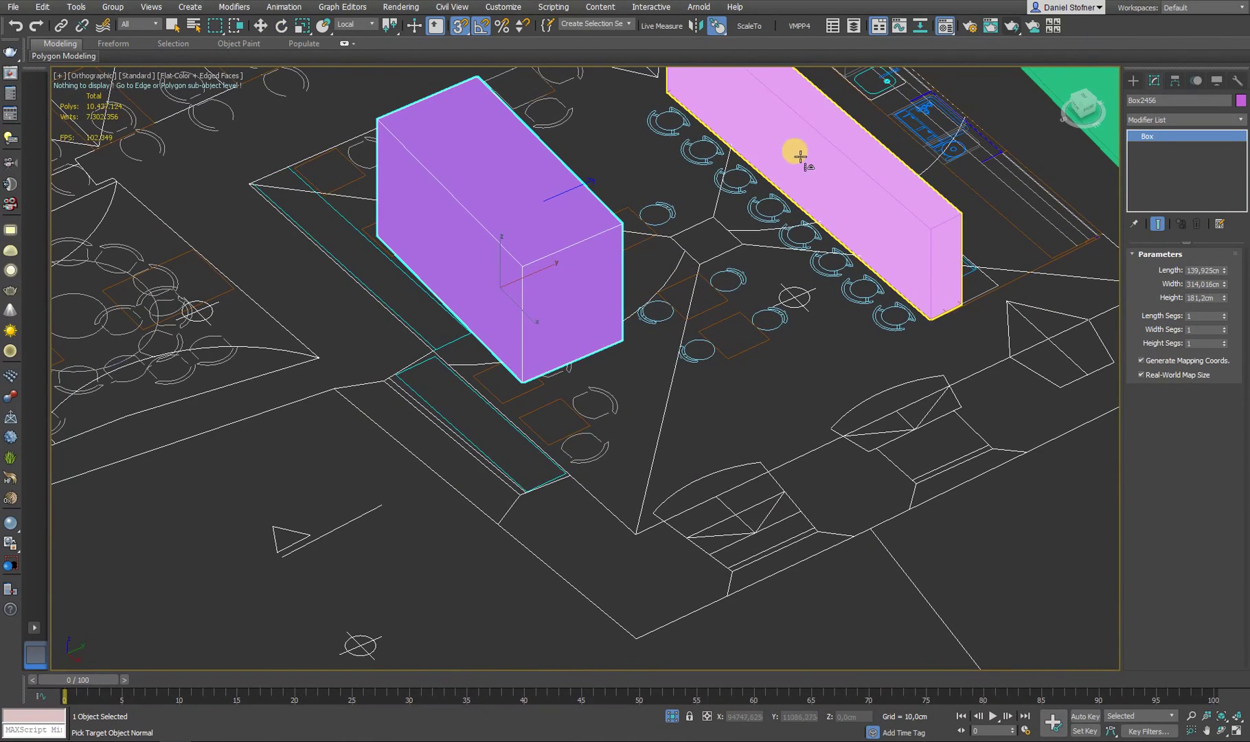
pyautogui.click(800, 157)
pyautogui.click(596, 440)
# - Move the aligned purple box in front of the counter block and set the reference coordinate system to Local
pyautogui.keyDown('alt'); pyautogui.moveTo(622, 424); pyautogui.dragTo(505, 326, button='middle'); pyautogui.keyUp('alt')
pyautogui.moveTo(548, 261); pyautogui.dragTo(535, 286, button='middle')
pyautogui.moveTo(490, 231); pyautogui.dragTo(494, 203)
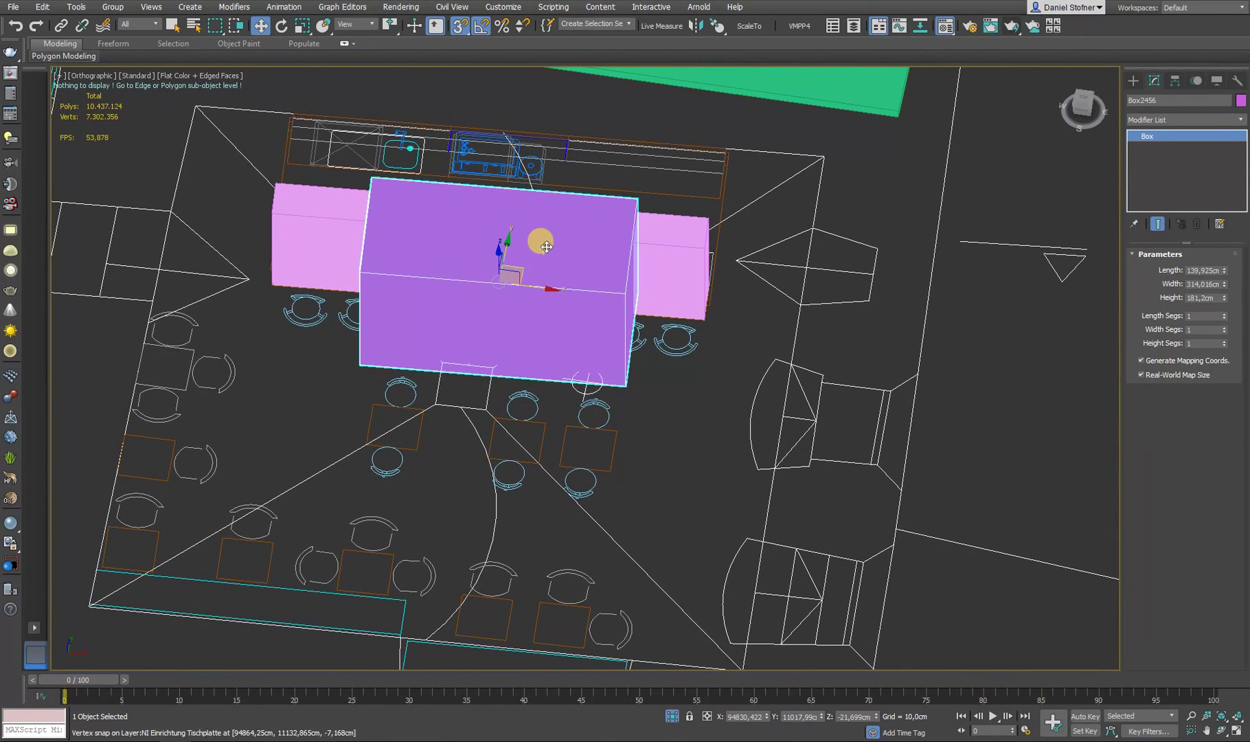
pyautogui.moveTo(550, 246); pyautogui.dragTo(546, 277)
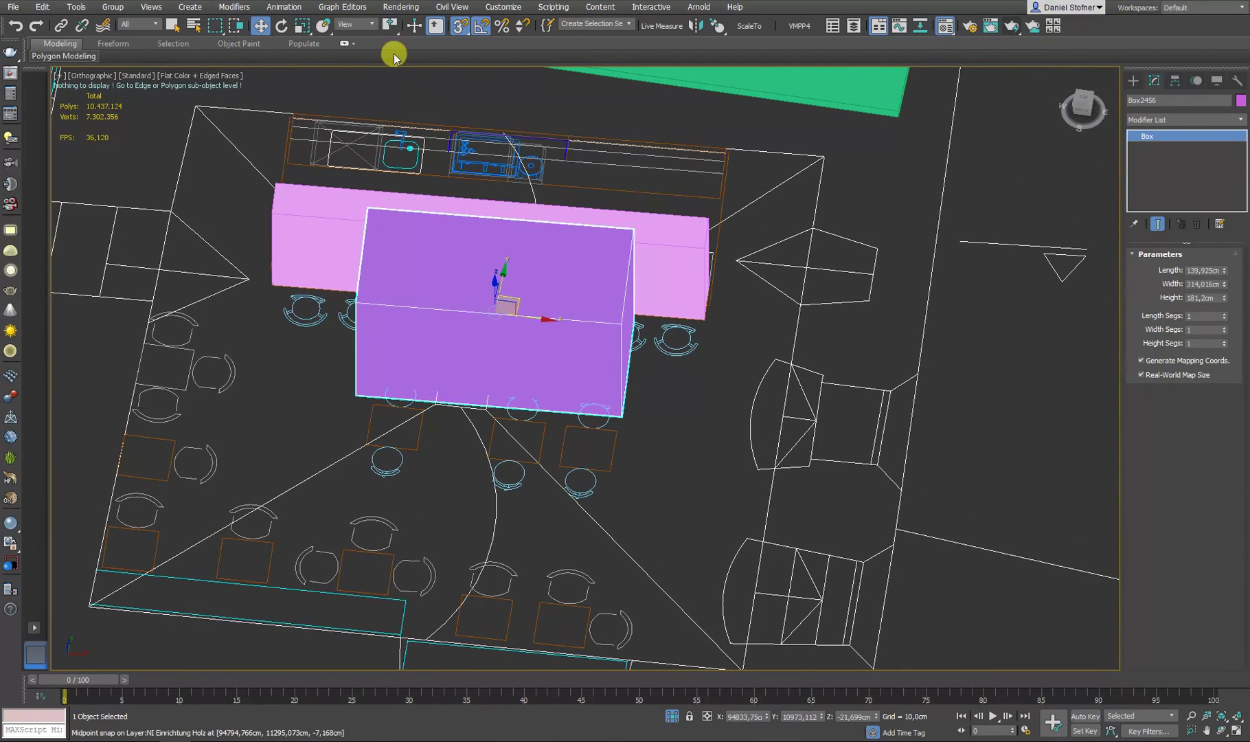
pyautogui.click(369, 27)
pyautogui.click(364, 69)
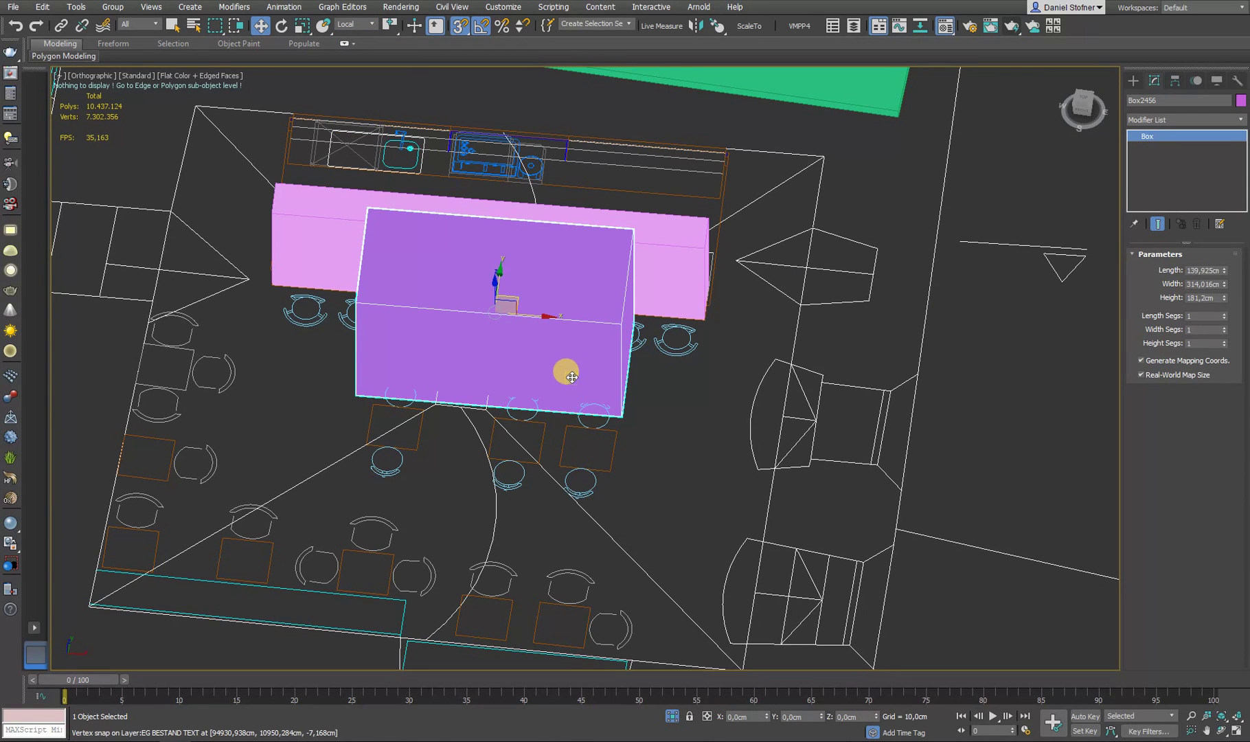
pyautogui.press('t')
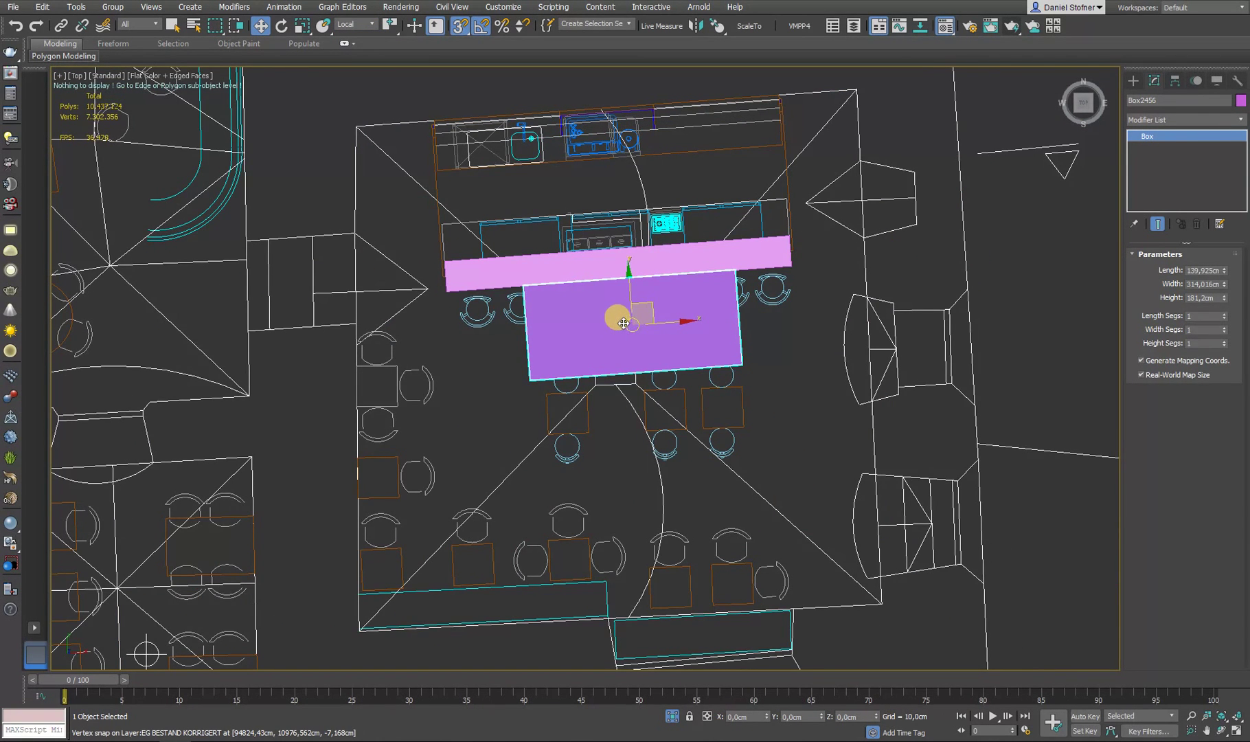
# - Try rotating the purple box -50 degrees about its local X axis and 90 degrees about its local Y axis
pyautogui.press('e')
pyautogui.moveTo(633, 290)
pyautogui.mouseDown()
pyautogui.moveTo(617, 201)
pyautogui.moveTo(623, 268)
pyautogui.mouseUp()
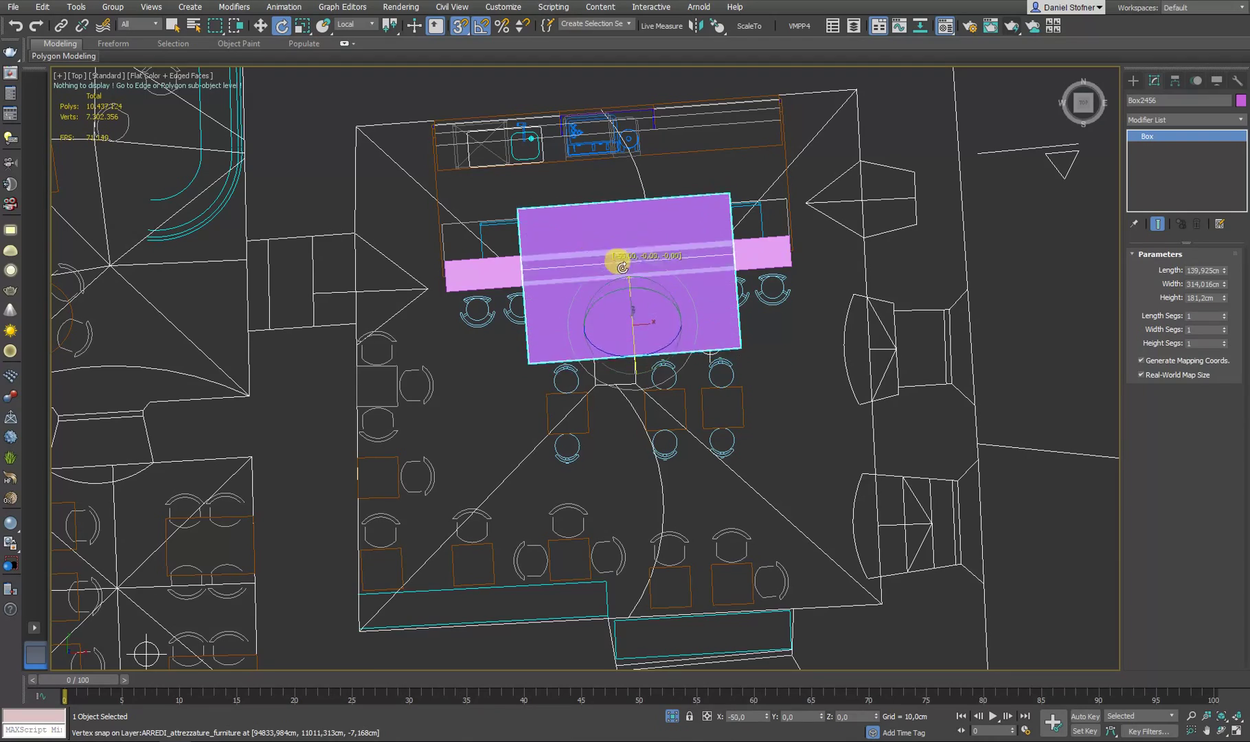
pyautogui.rightClick(623, 267)
pyautogui.moveTo(644, 322); pyautogui.dragTo(703, 325)
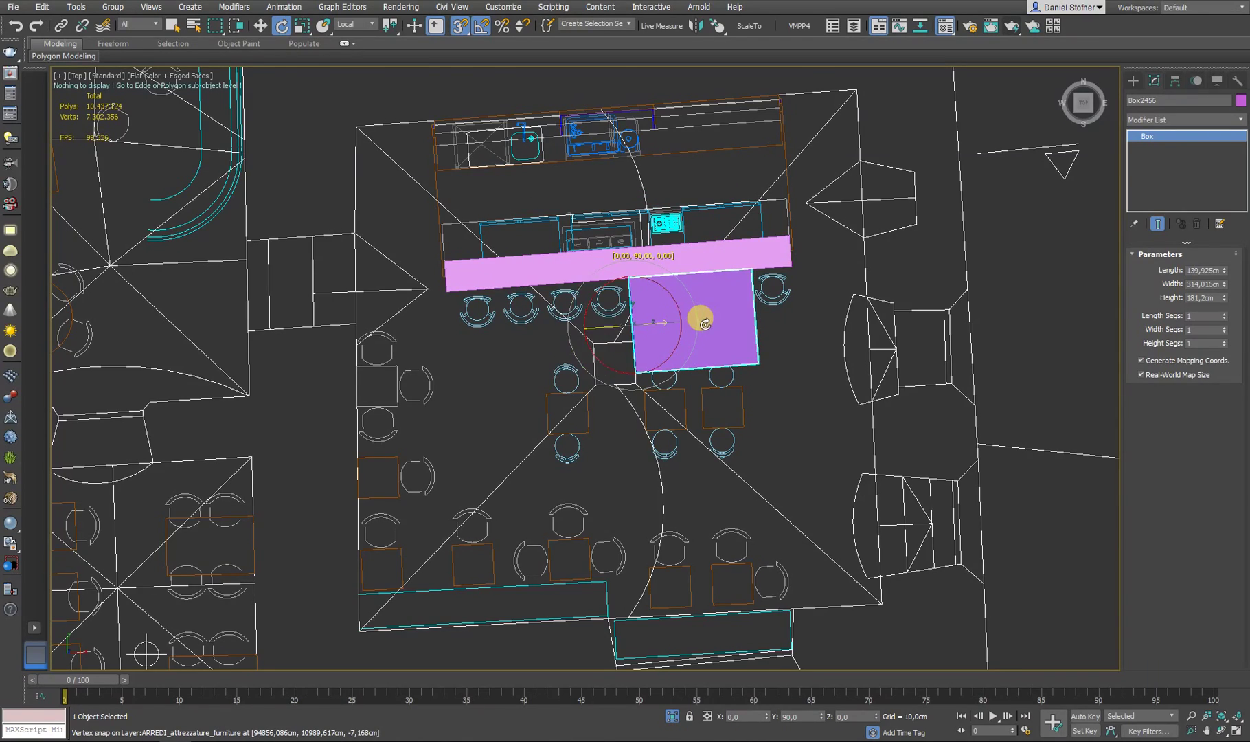
pyautogui.rightClick(699, 321)
# - Start creating a Grid helper with AutoGrid enabled
pyautogui.scroll(-4, 716, 285)
pyautogui.keyDown('alt'); pyautogui.moveTo(716, 284); pyautogui.dragTo(656, 251, button='middle'); pyautogui.keyUp('alt')
pyautogui.scroll(6, 672, 316)
pyautogui.click(1132, 80)
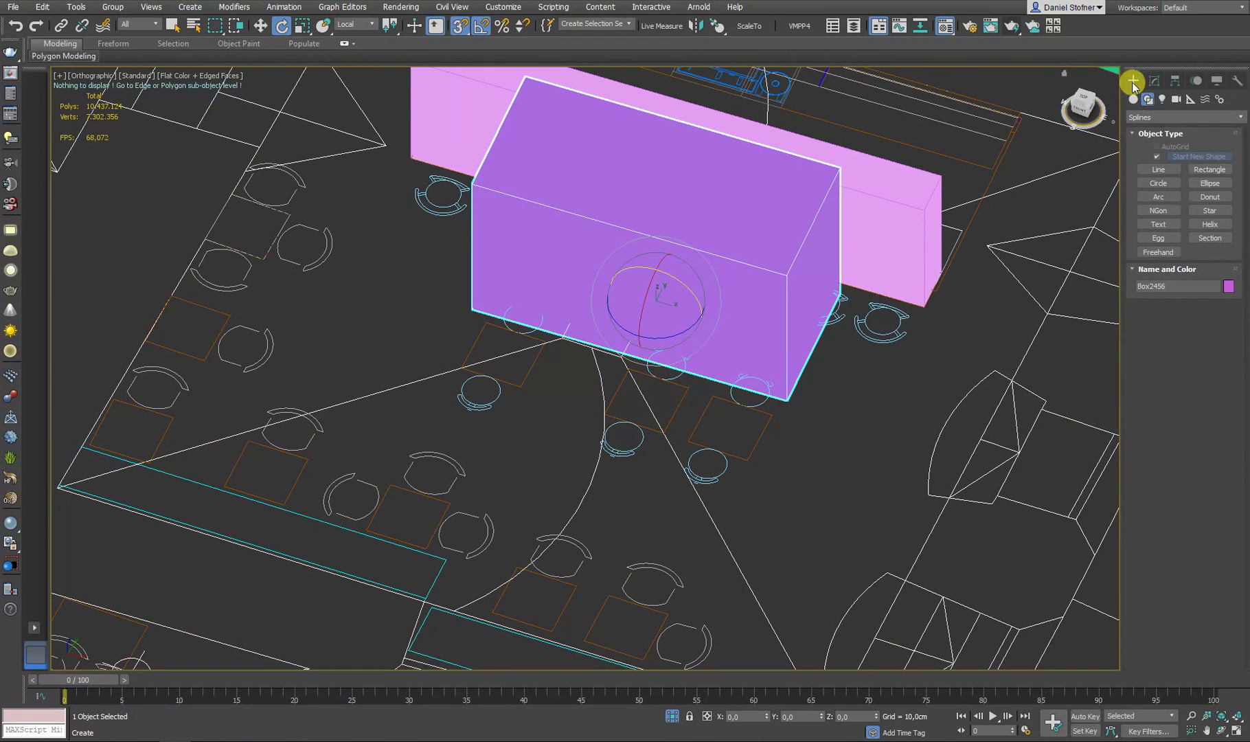
pyautogui.click(1190, 99)
pyautogui.click(1201, 182)
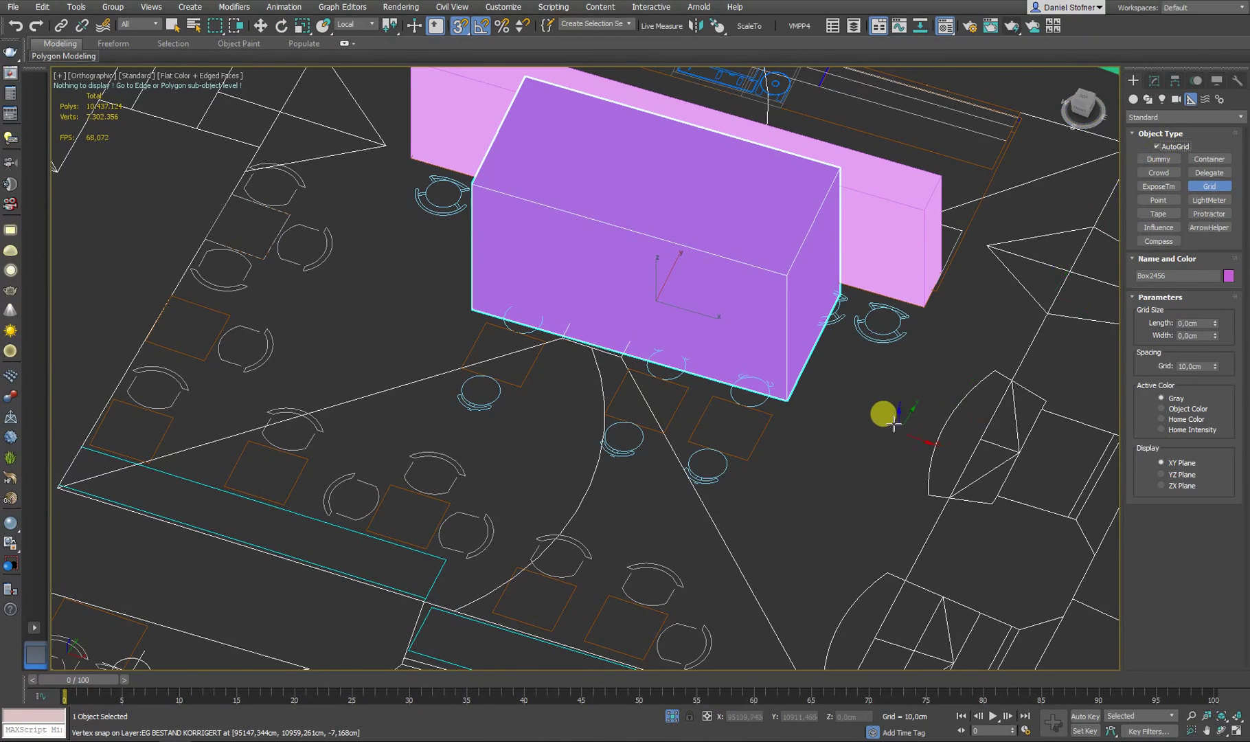
# - Try drawing a grid helper on the purple box's top face, in both shaded and wireframe display
pyautogui.scroll(5, 872, 439)
pyautogui.moveTo(466, 180); pyautogui.dragTo(529, 496, button='middle')
pyautogui.moveTo(444, 314); pyautogui.dragTo(496, 382)
pyautogui.moveTo(751, 495); pyautogui.dragTo(754, 495)
pyautogui.rightClick(754, 495)
pyautogui.keyDown('alt'); pyautogui.moveTo(470, 377); pyautogui.dragTo(466, 376, button='middle'); pyautogui.keyUp('alt')
pyautogui.moveTo(483, 368); pyautogui.dragTo(620, 445)
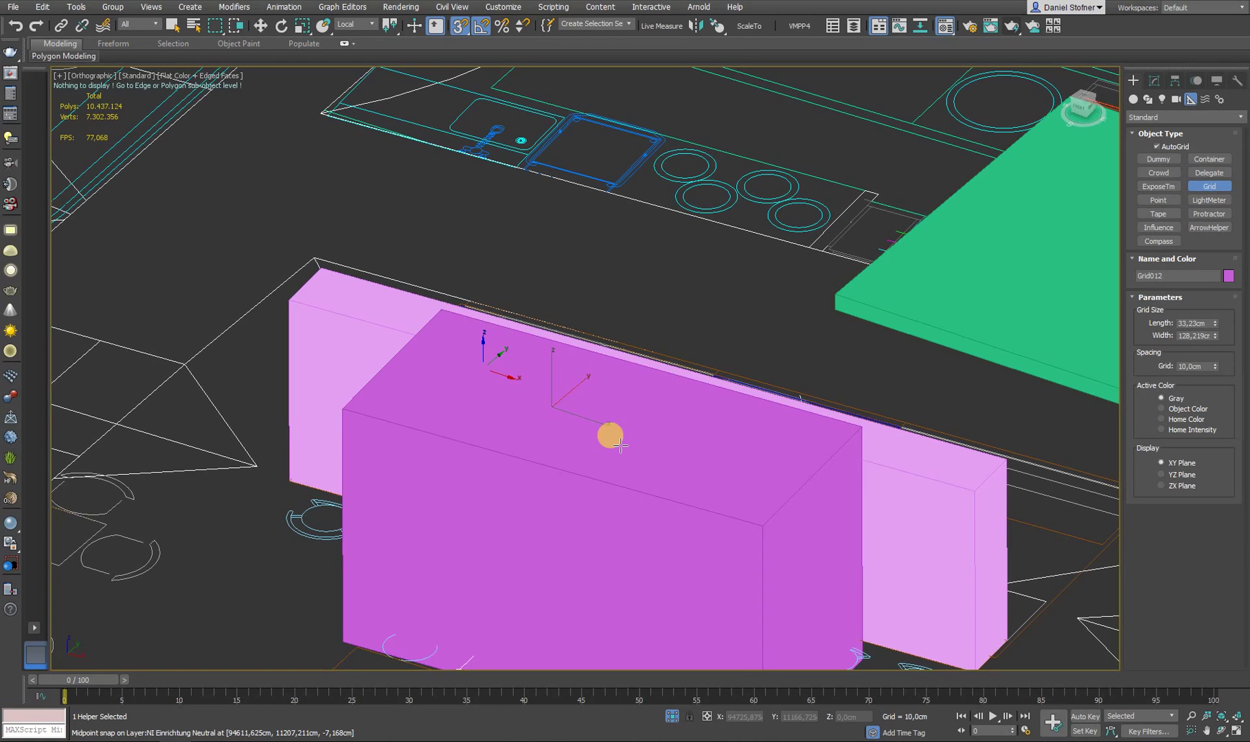
pyautogui.rightClick(620, 445)
pyautogui.press('F3')
pyautogui.moveTo(462, 362); pyautogui.dragTo(750, 517)
pyautogui.rightClick(751, 517)
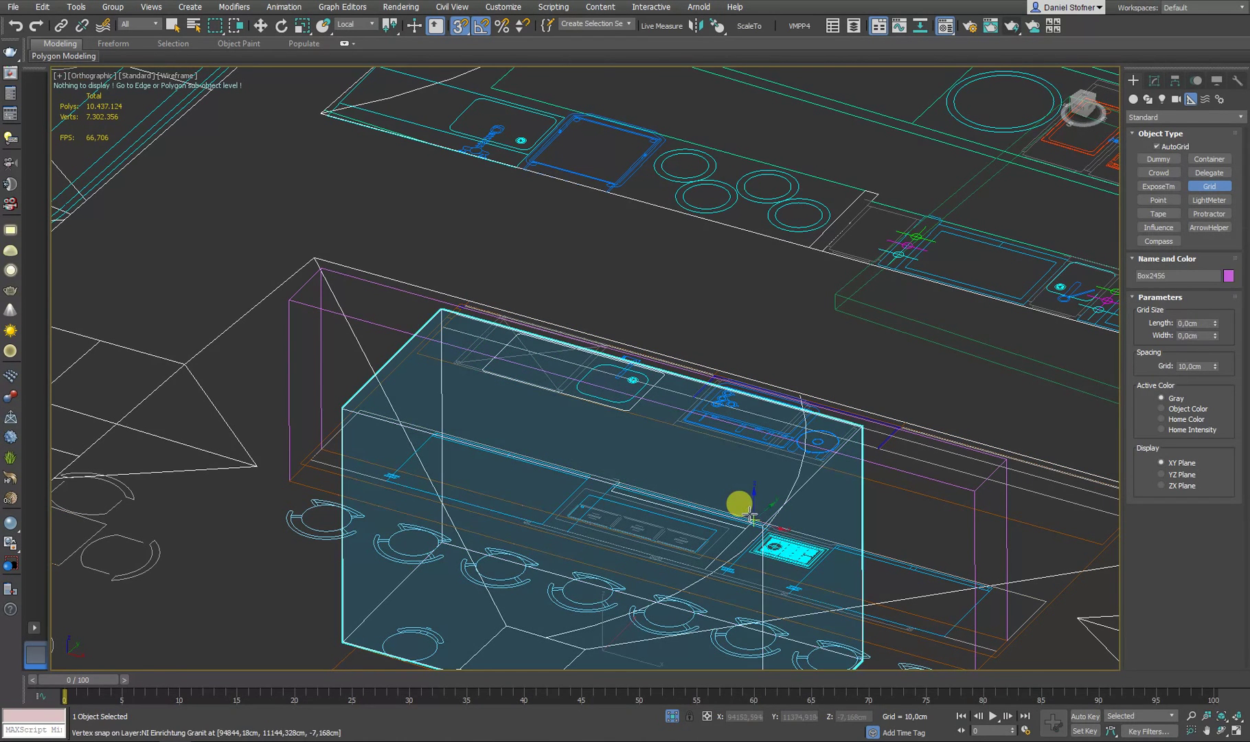
# - Return to shaded display, draw a grid helper on the floor beside the purple box and activate rotation for it
pyautogui.scroll(-3, 382, 441)
pyautogui.moveTo(392, 429); pyautogui.dragTo(415, 367, button='middle')
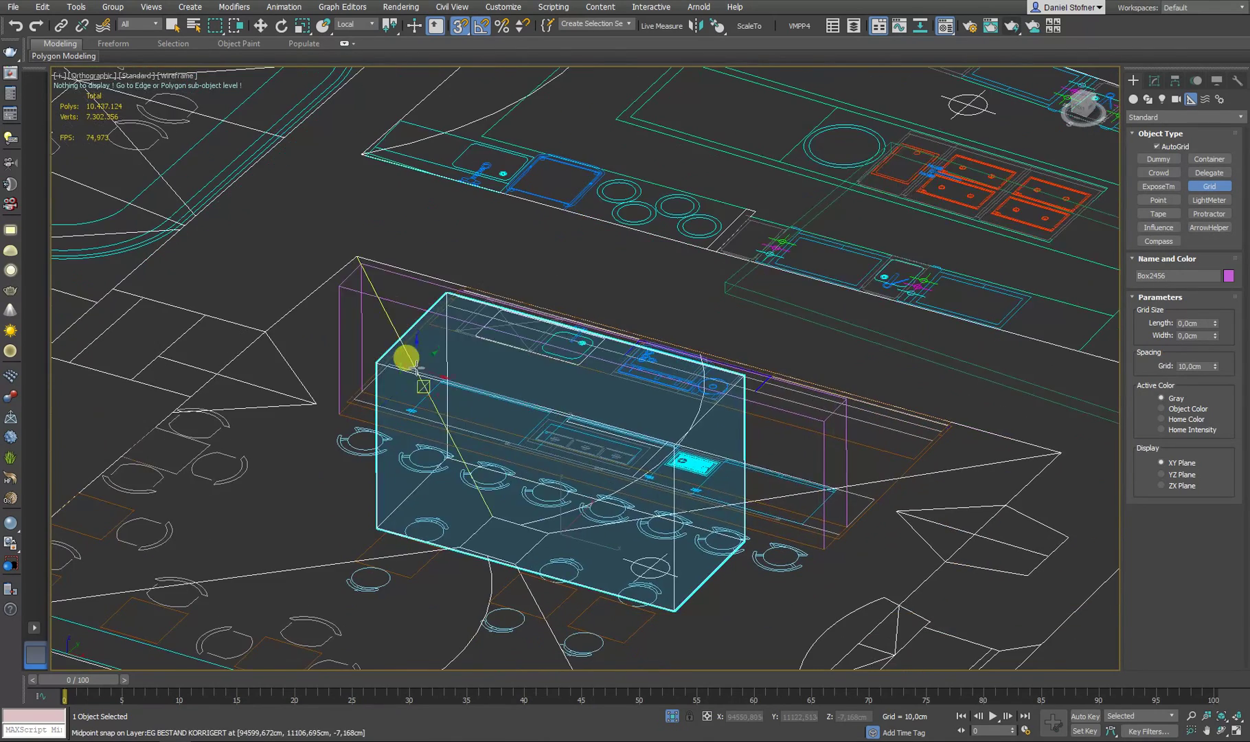
pyautogui.press('F3')
pyautogui.moveTo(310, 498); pyautogui.dragTo(307, 416, button='middle')
pyautogui.moveTo(264, 417); pyautogui.dragTo(332, 525)
pyautogui.press('e')
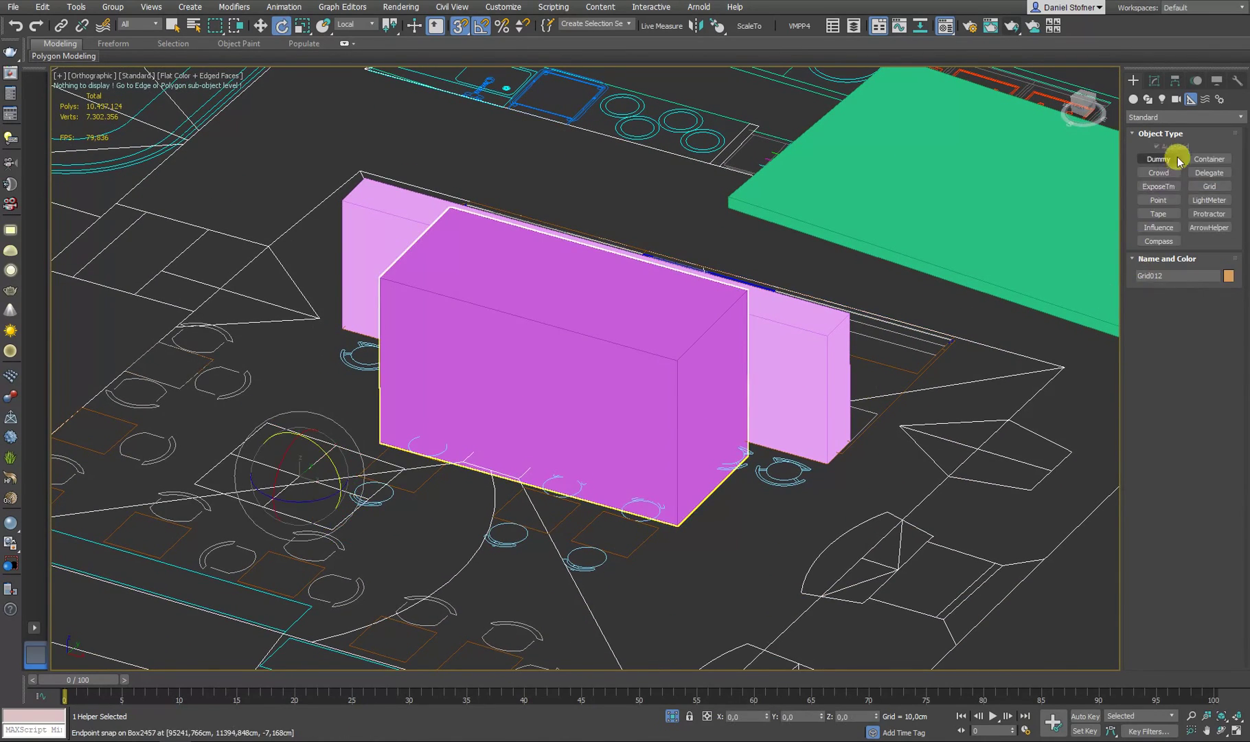
# - Delete the previous grid helper and draw a new one without AutoGrid on the floor beside the purple box
pyautogui.press('Delete')
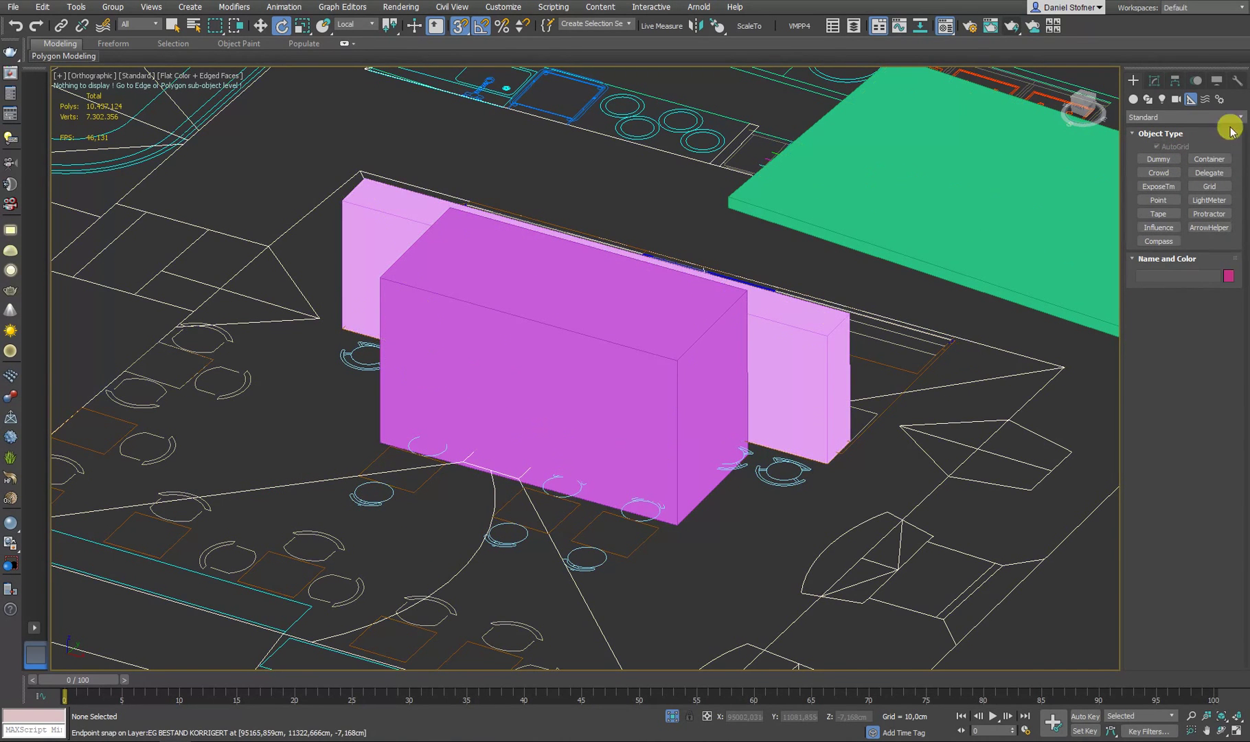
pyautogui.click(1199, 188)
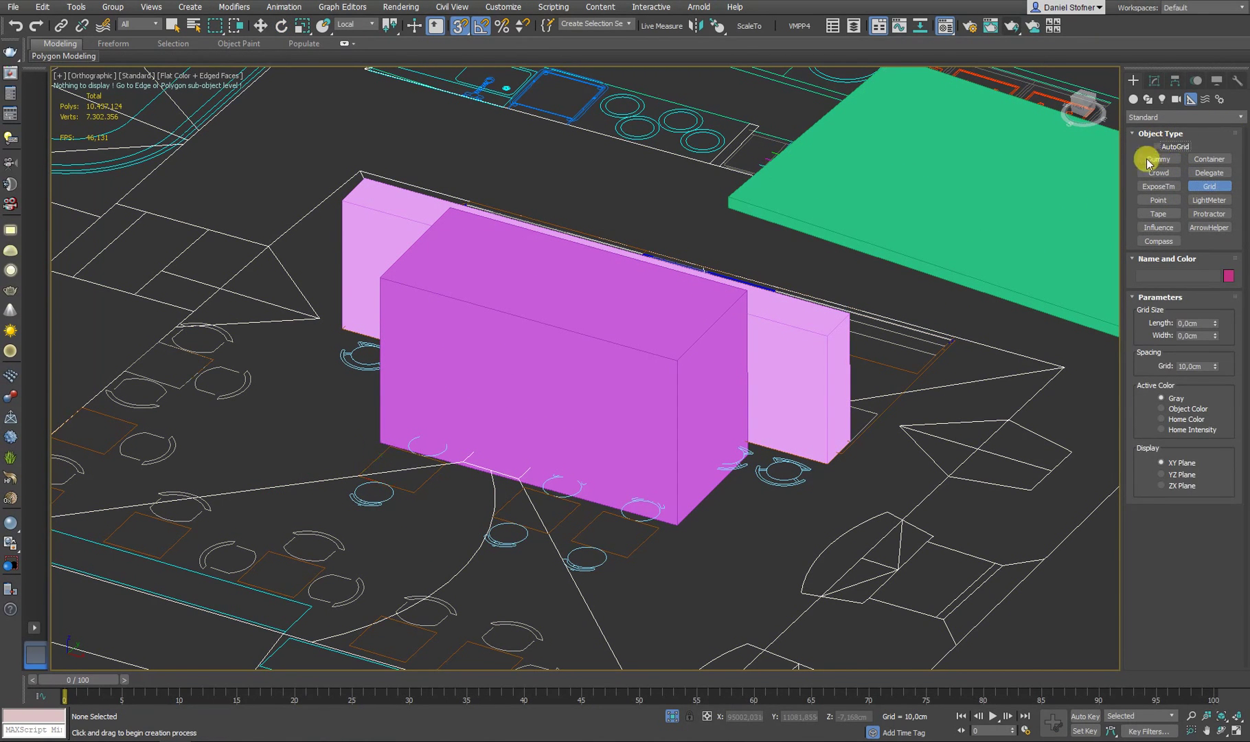
pyautogui.moveTo(325, 520); pyautogui.dragTo(398, 596)
pyautogui.press('e')
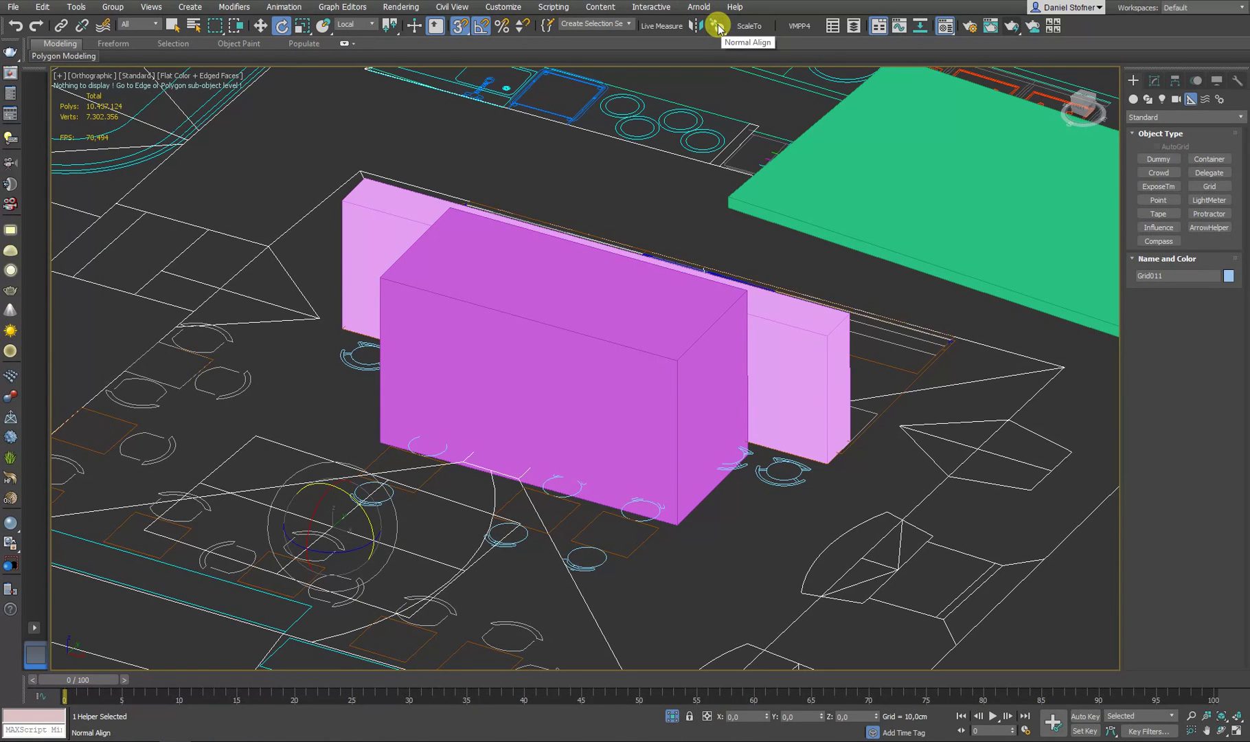
# - Align the grid helper's position to the purple box's pivot point
pyautogui.click(718, 27)
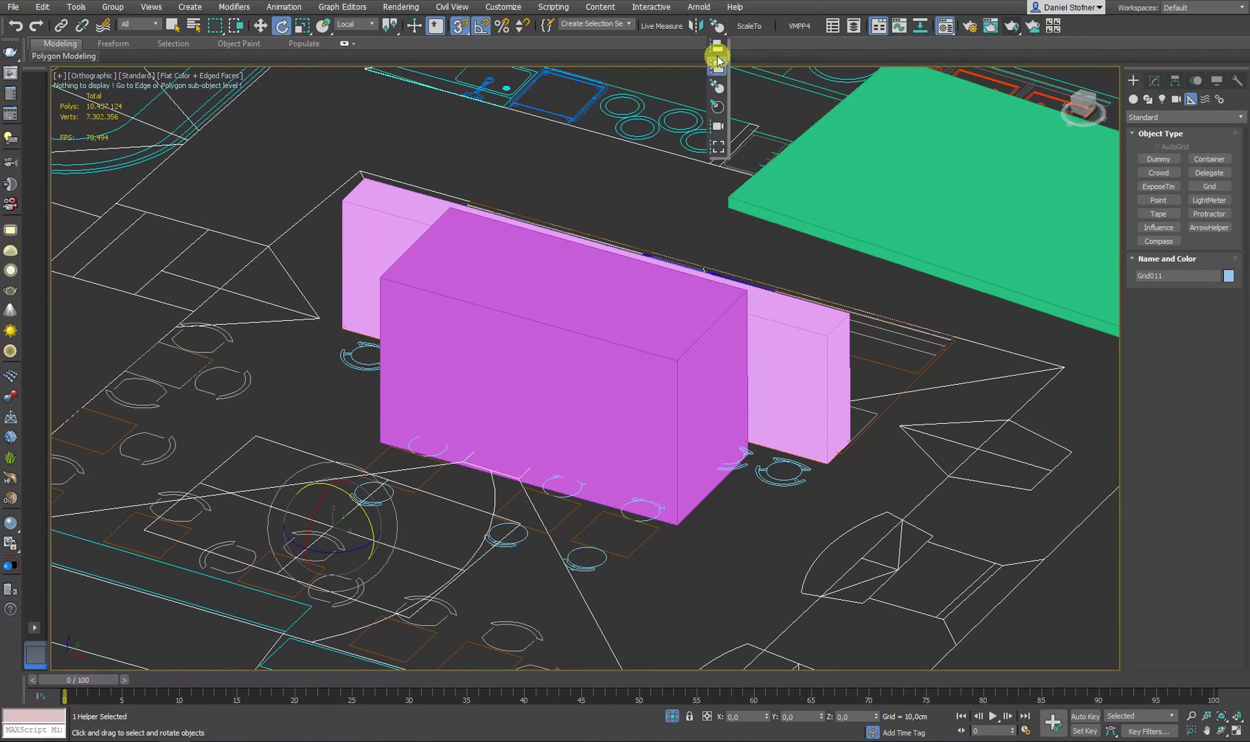
pyautogui.click(719, 48)
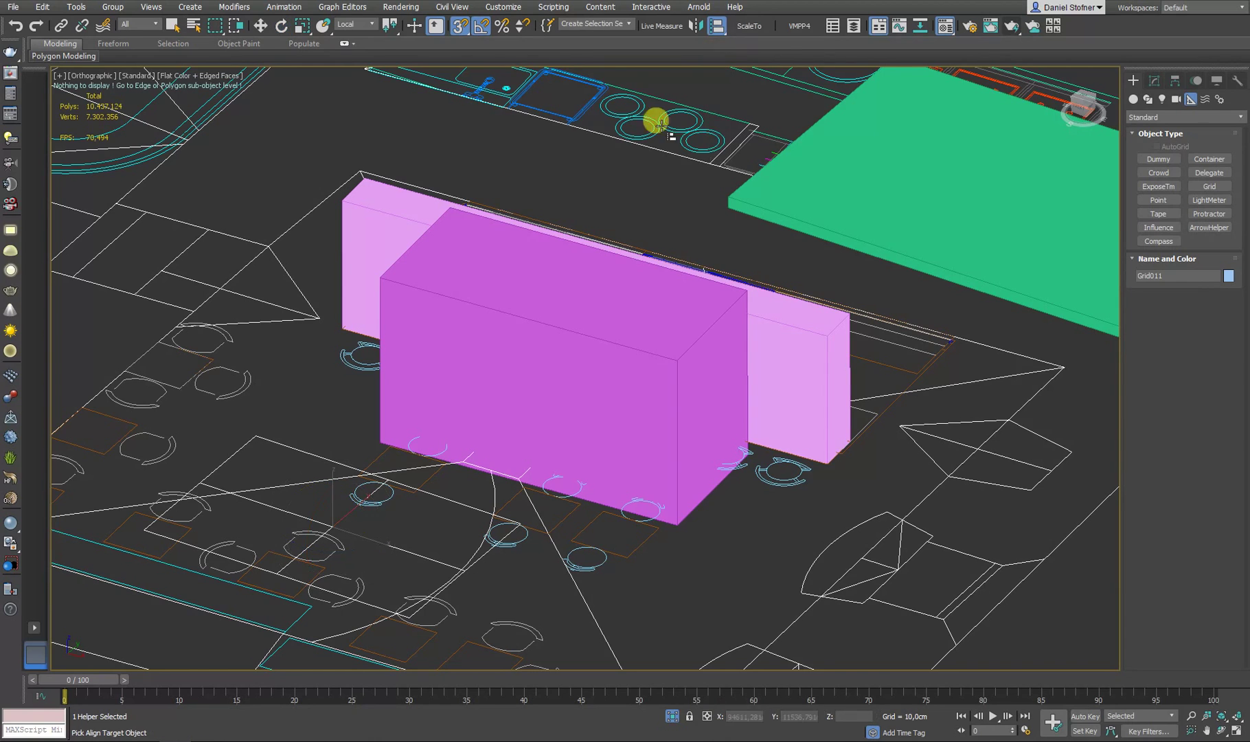
pyautogui.click(323, 517)
pyautogui.press('Escape')
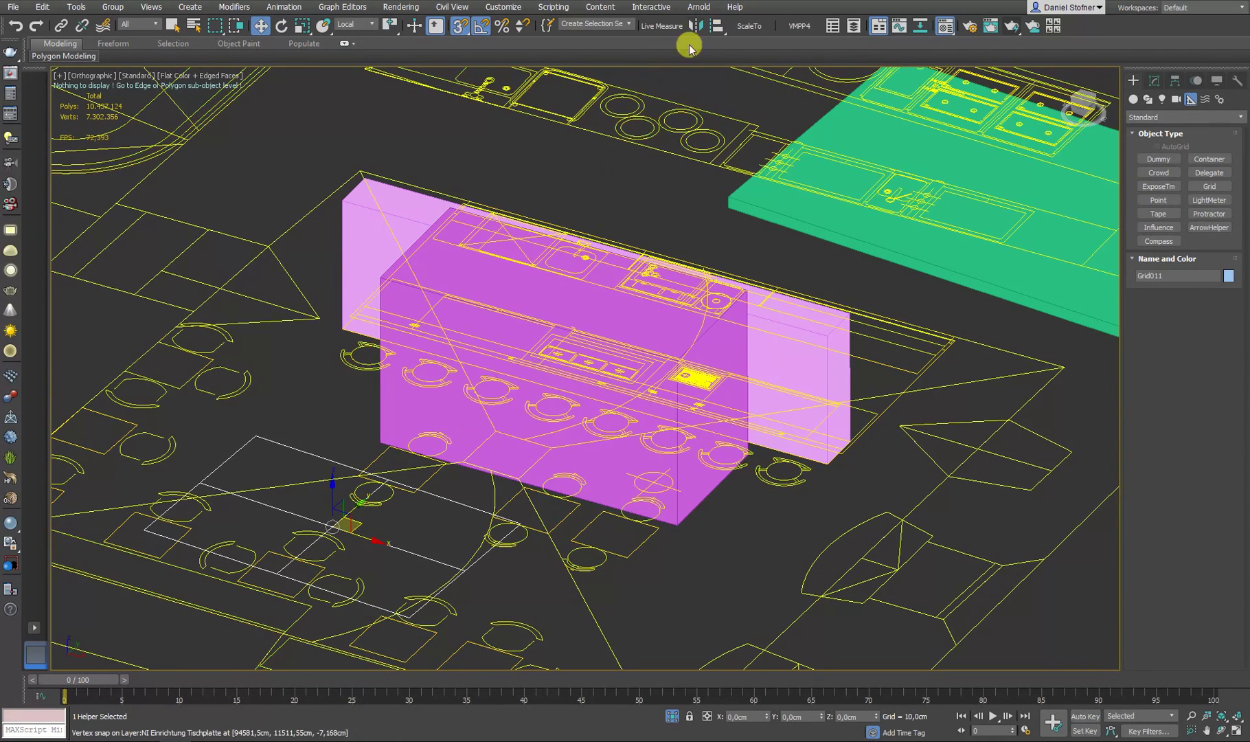
pyautogui.click(716, 26)
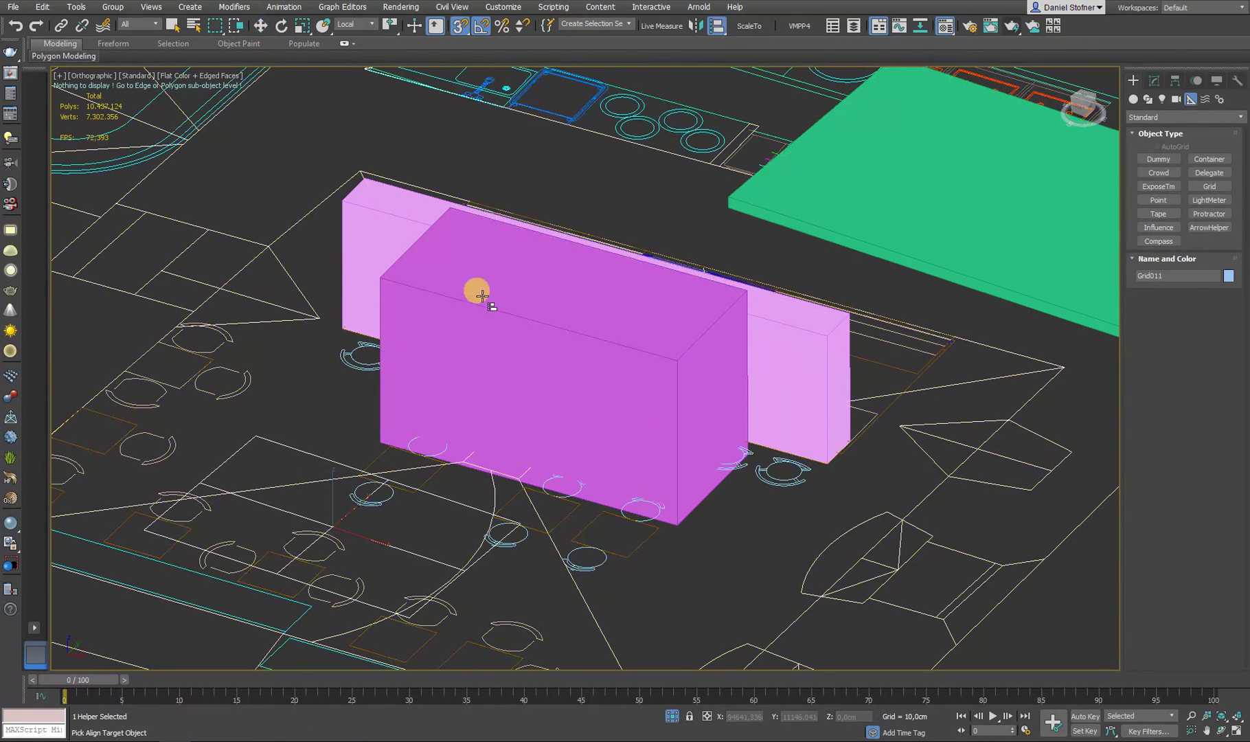
pyautogui.click(531, 283)
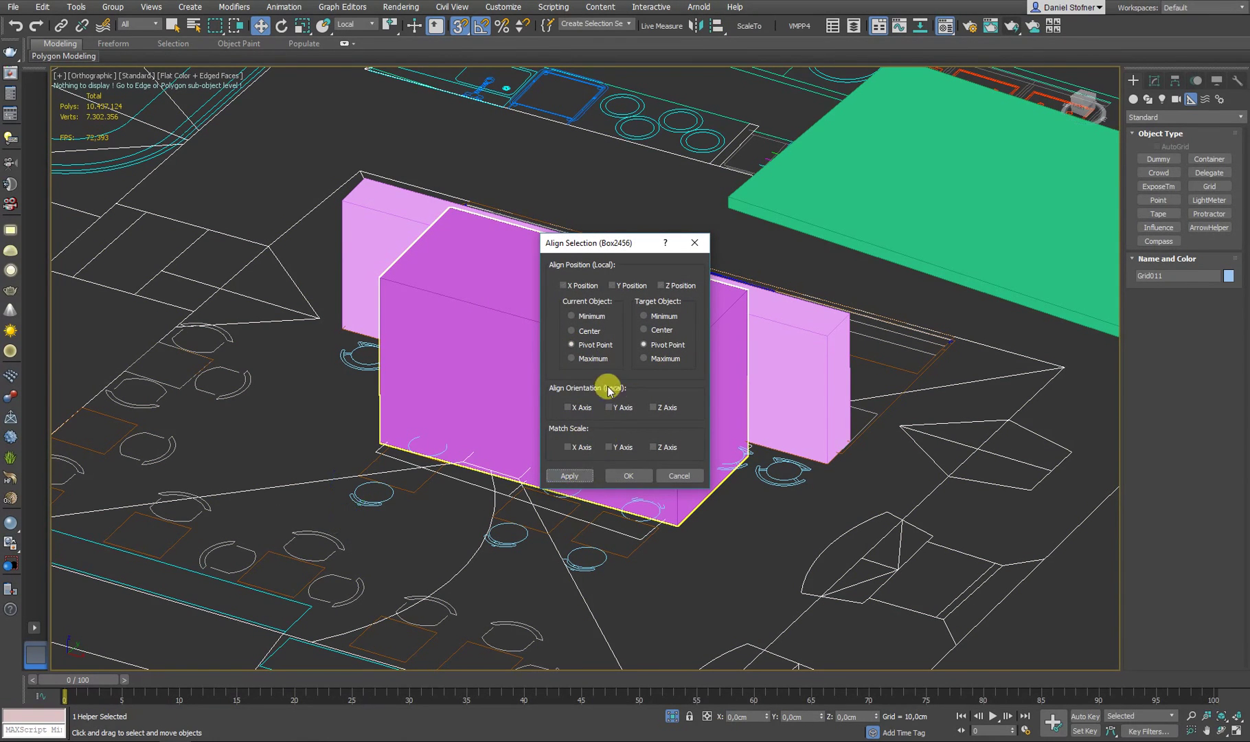
pyautogui.click(630, 475)
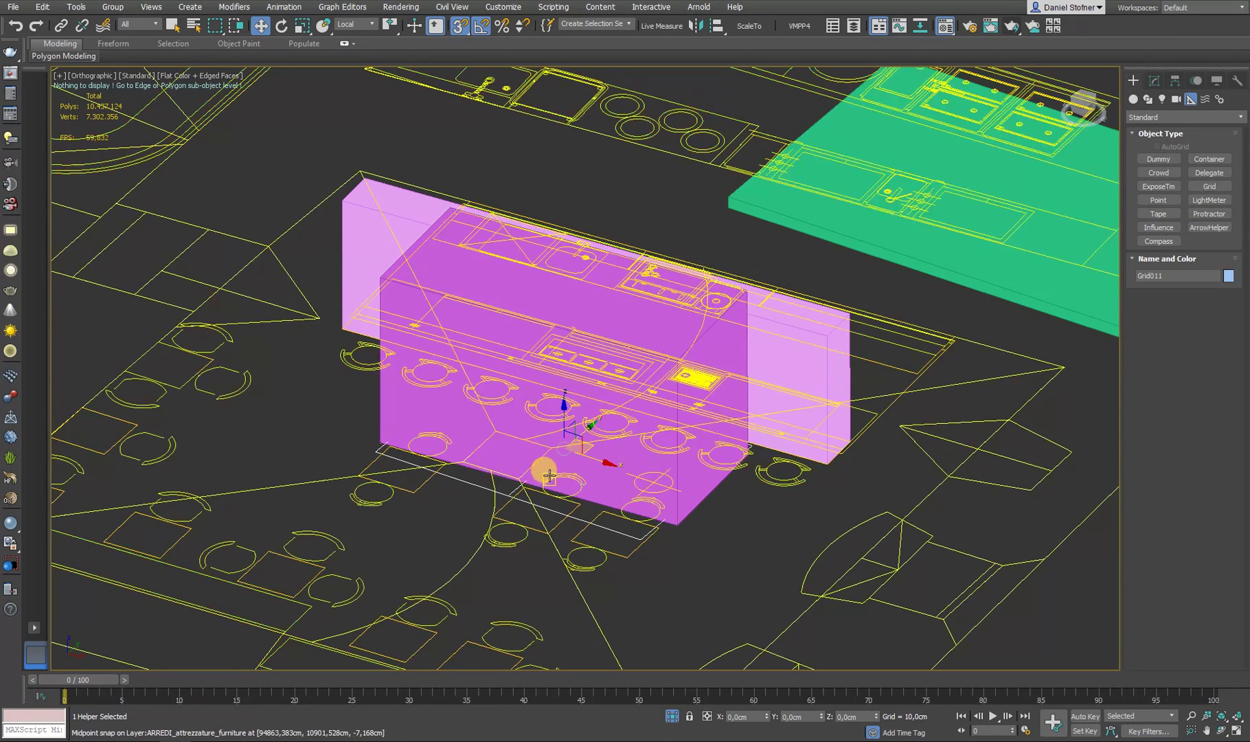
# - Raise the grid helper above the purple box
pyautogui.press('t')
pyautogui.press('z')
pyautogui.moveTo(565, 412); pyautogui.dragTo(529, 363, button='middle')
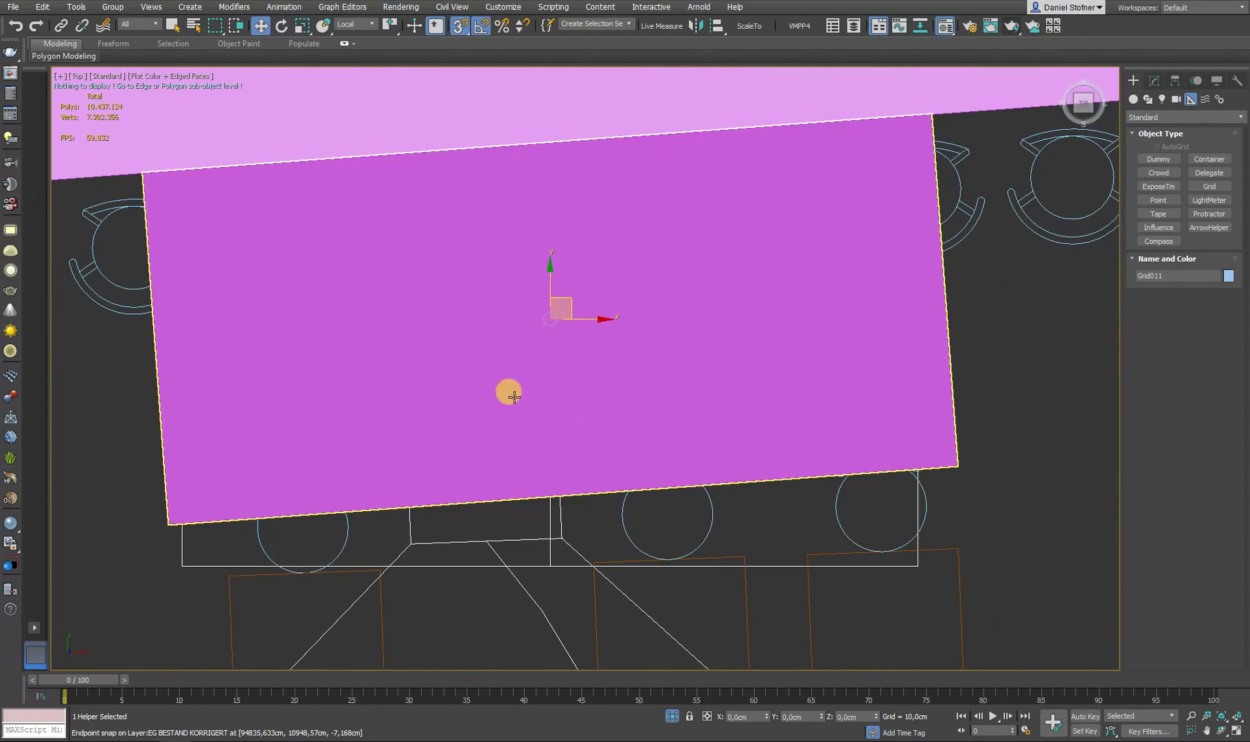
pyautogui.scroll(-3, 513, 397)
pyautogui.keyDown('alt'); pyautogui.moveTo(580, 490); pyautogui.dragTo(525, 395, button='middle'); pyautogui.keyUp('alt')
pyautogui.moveTo(525, 395); pyautogui.dragTo(575, 191)
pyautogui.moveTo(575, 190); pyautogui.dragTo(479, 517, button='middle')
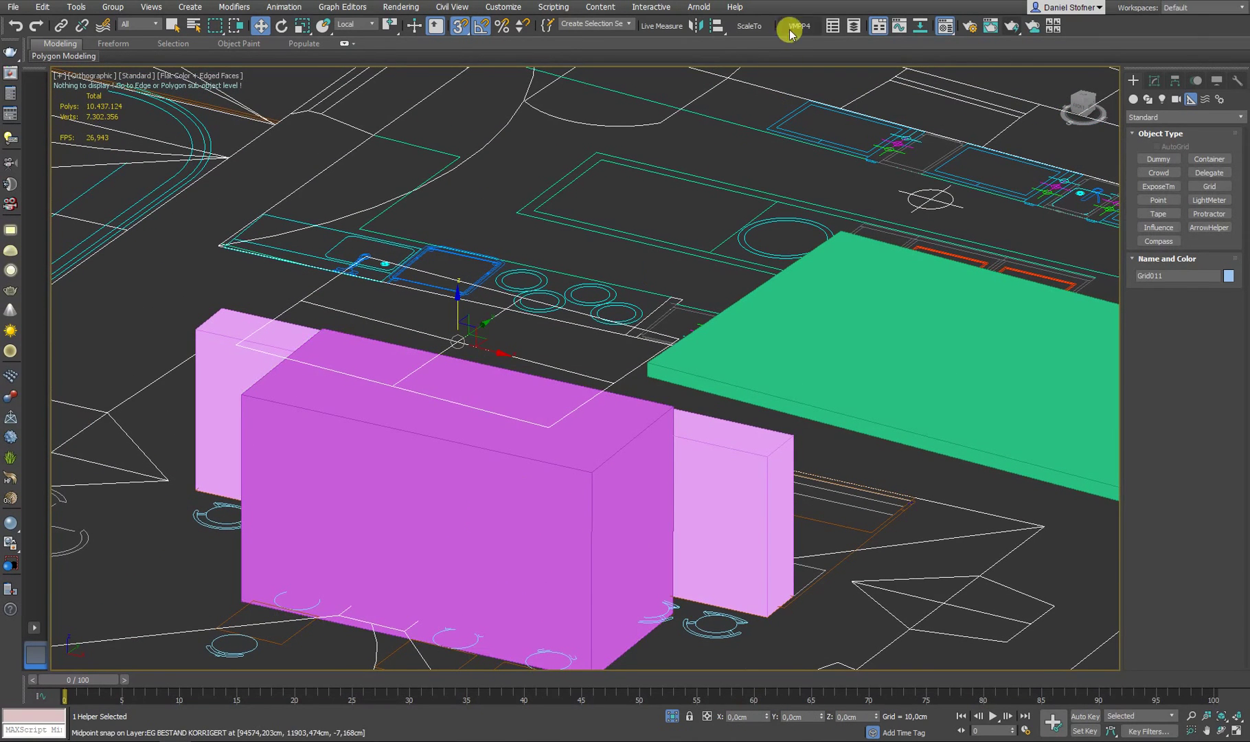
# - Align the grid helper's local X, Y and Z orientation to the purple box and check it from above
pyautogui.click(714, 29)
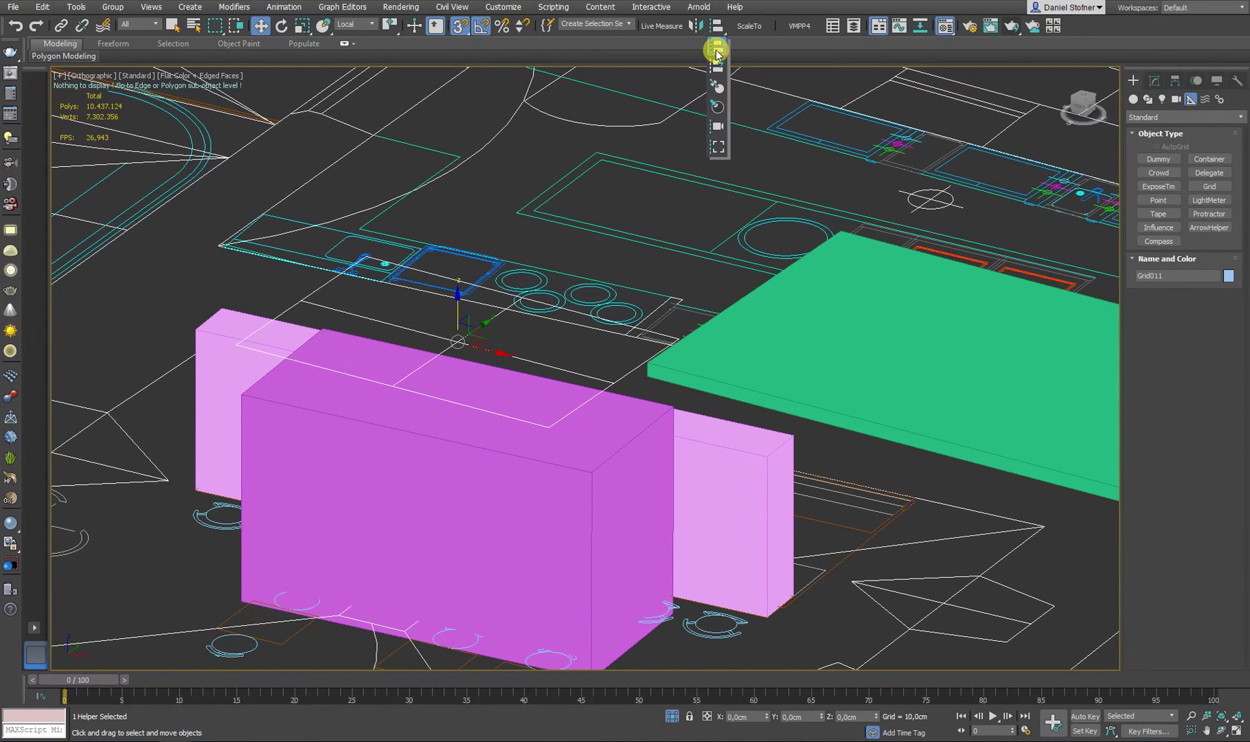
pyautogui.click(716, 49)
pyautogui.click(468, 465)
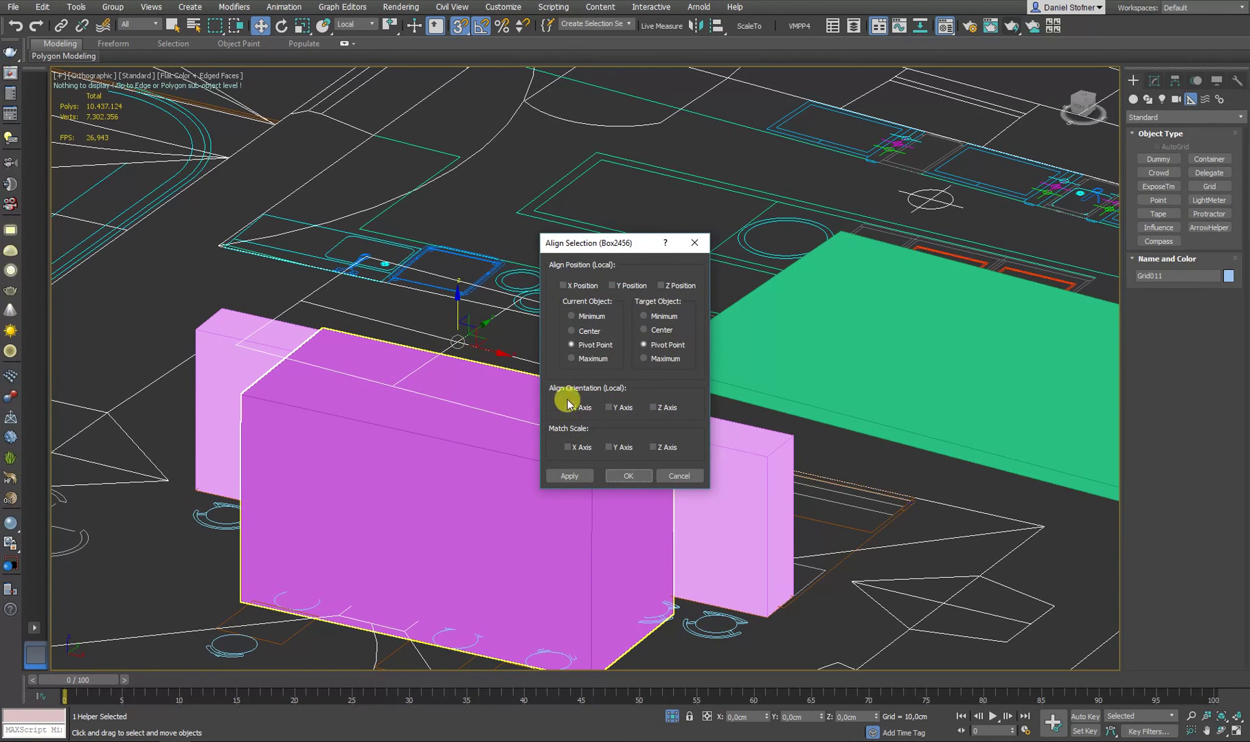
pyautogui.click(567, 408)
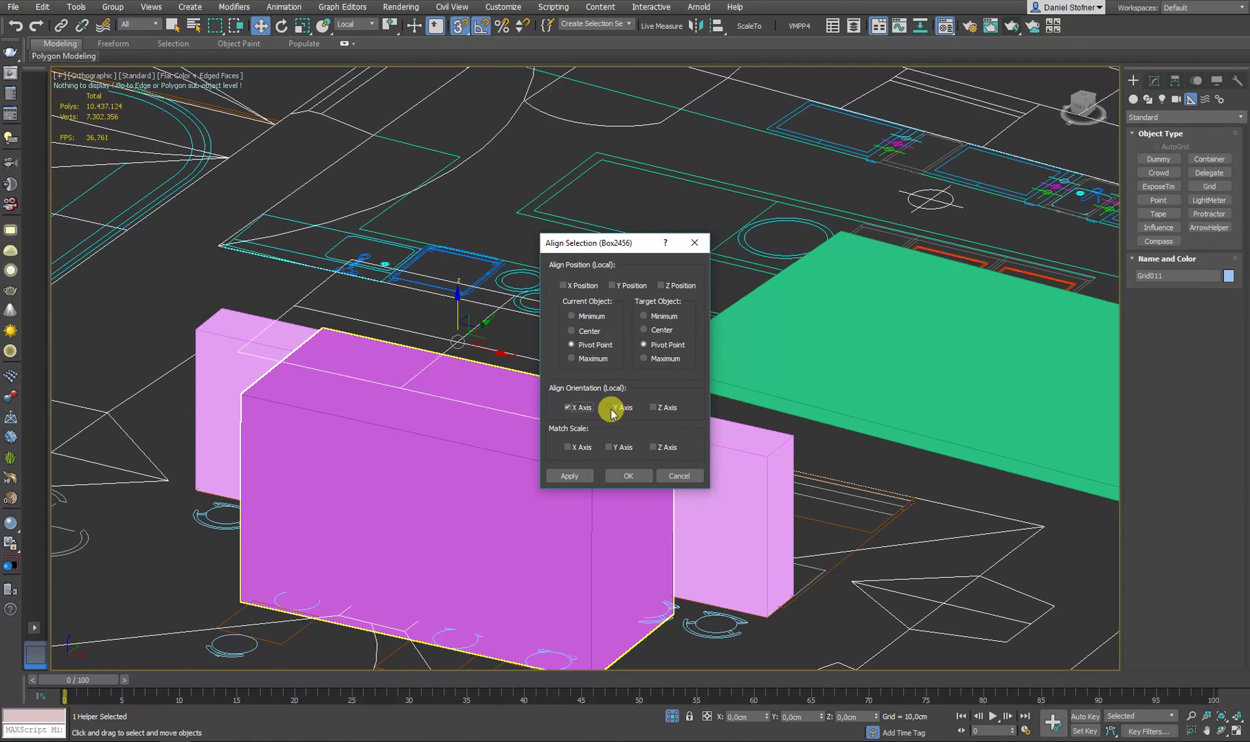
pyautogui.click(650, 406)
pyautogui.click(625, 475)
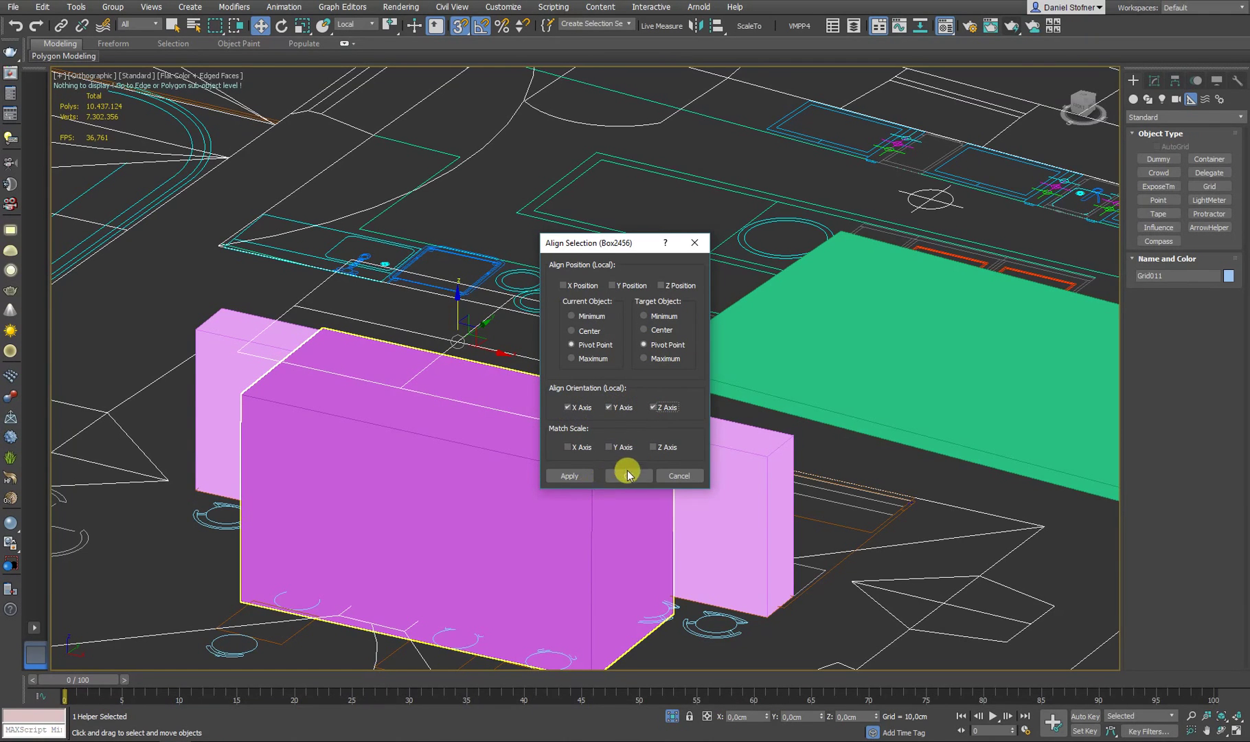
pyautogui.press('t')
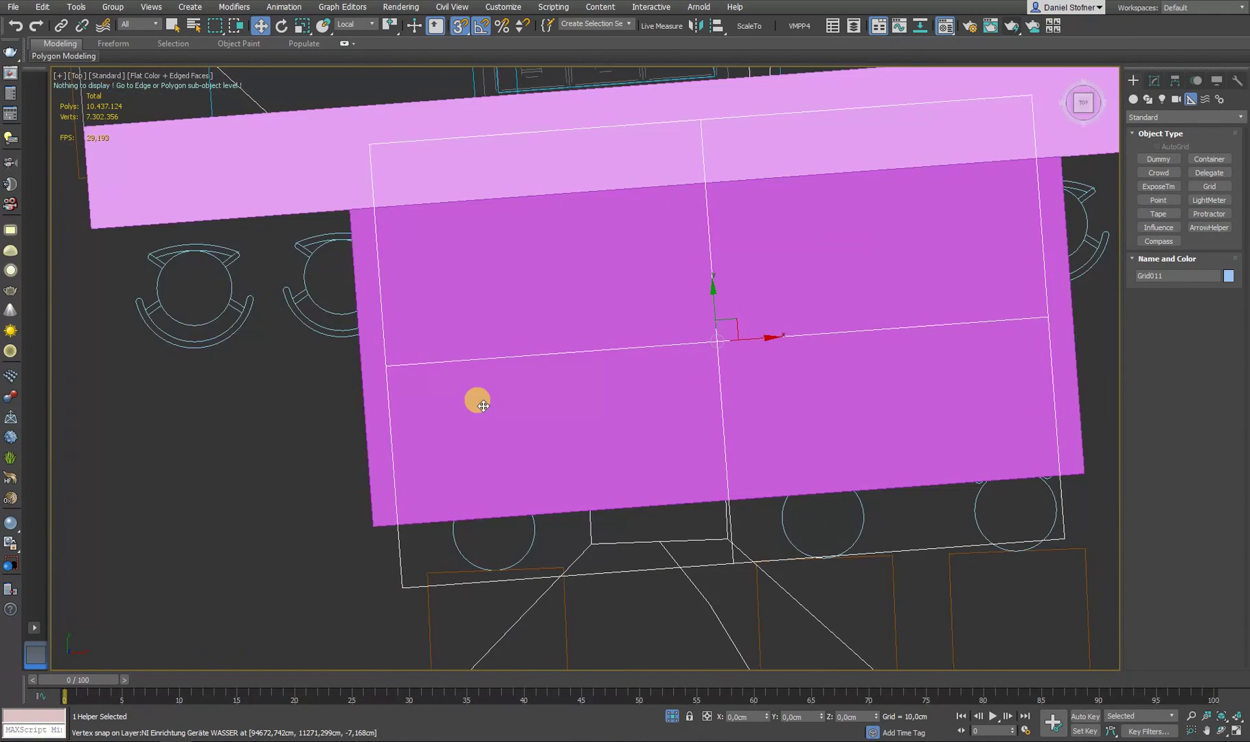
pyautogui.scroll(-2, 578, 368)
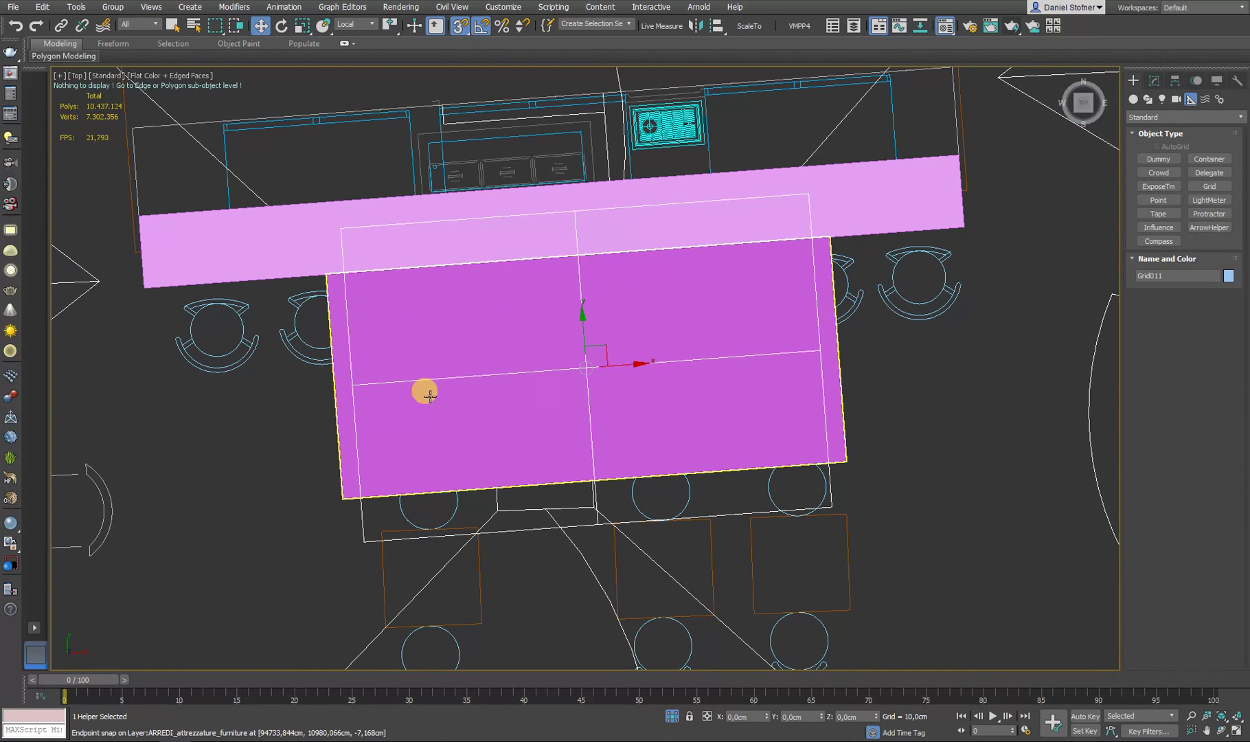
# - Move the aligned grid helper away from the purple box, over the seating area in front of it
pyautogui.moveTo(591, 368); pyautogui.dragTo(580, 334)
pyautogui.scroll(-4, 650, 426)
pyautogui.keyDown('alt'); pyautogui.moveTo(649, 427); pyautogui.dragTo(550, 340, button='middle'); pyautogui.keyUp('alt')
pyautogui.moveTo(586, 335); pyautogui.dragTo(226, 535)
pyautogui.scroll(-2, 363, 530)
pyautogui.moveTo(362, 530); pyautogui.dragTo(401, 385, button='middle')
pyautogui.keyDown('alt'); pyautogui.moveTo(402, 386); pyautogui.dragTo(375, 345, button='middle'); pyautogui.keyUp('alt')
pyautogui.scroll(4, 415, 357)
pyautogui.moveTo(375, 345); pyautogui.dragTo(348, 388, button='middle')
pyautogui.keyDown('alt'); pyautogui.moveTo(349, 388); pyautogui.dragTo(408, 388, button='middle'); pyautogui.keyUp('alt')
pyautogui.scroll(-2, 397, 408)
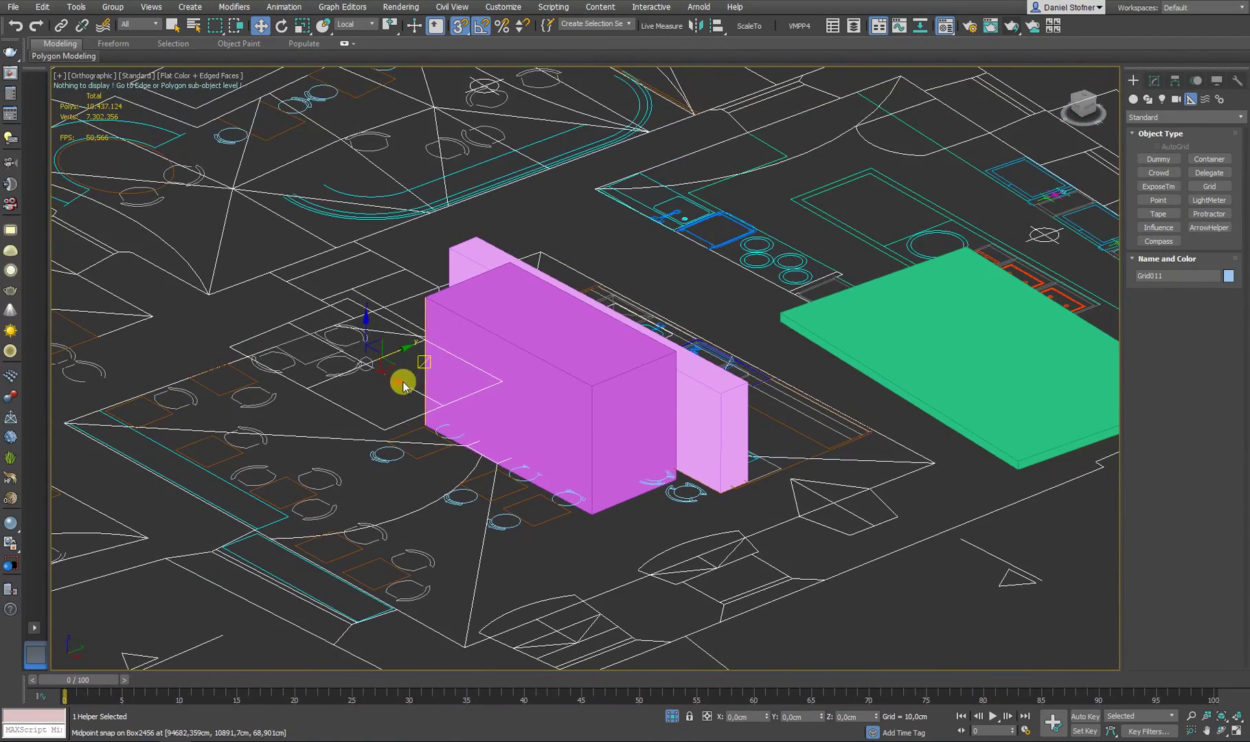
pyautogui.scroll(4, 329, 363)
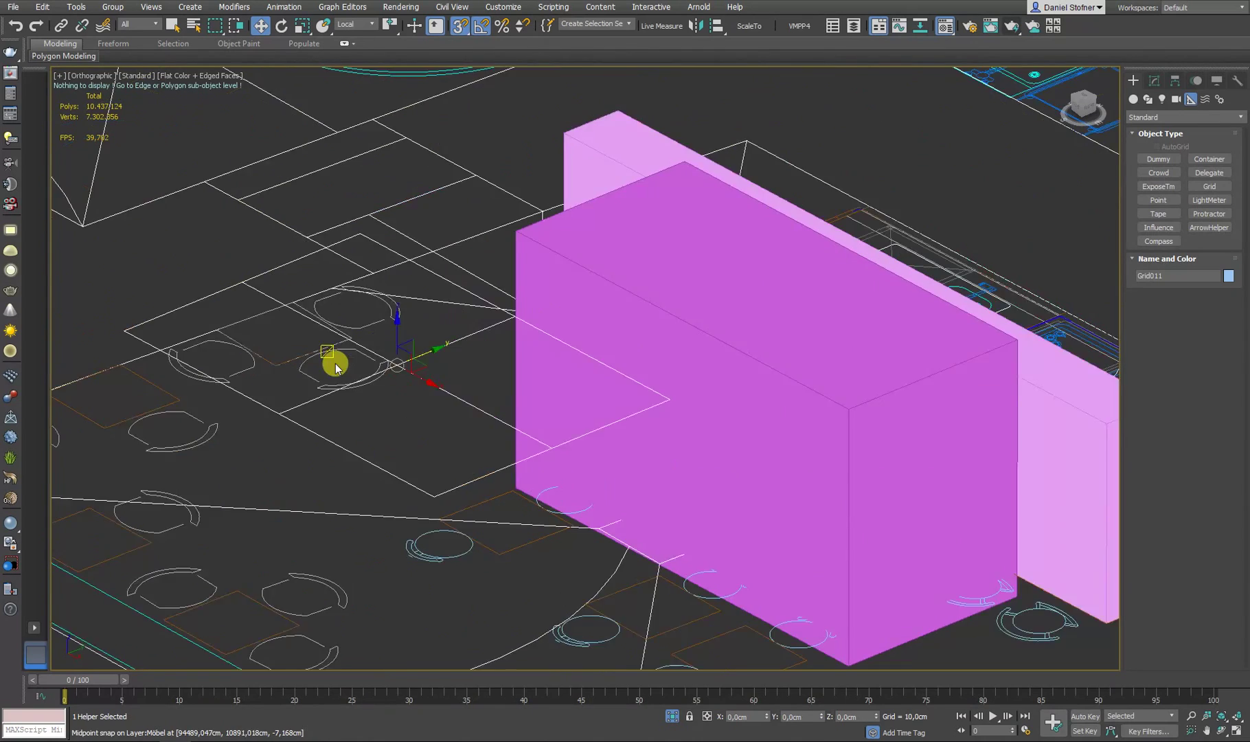
pyautogui.scroll(-3, 428, 366)
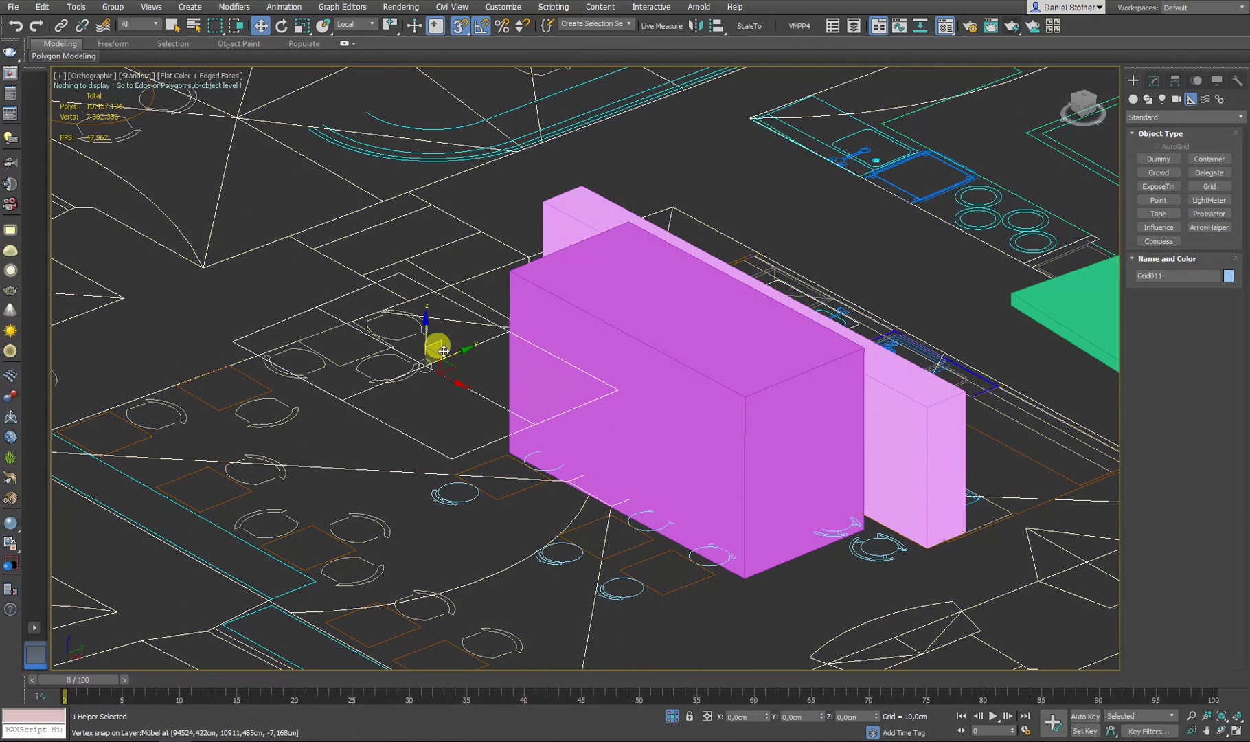
# - Activate the aligned grid helper as the construction grid
pyautogui.rightClick(444, 350)
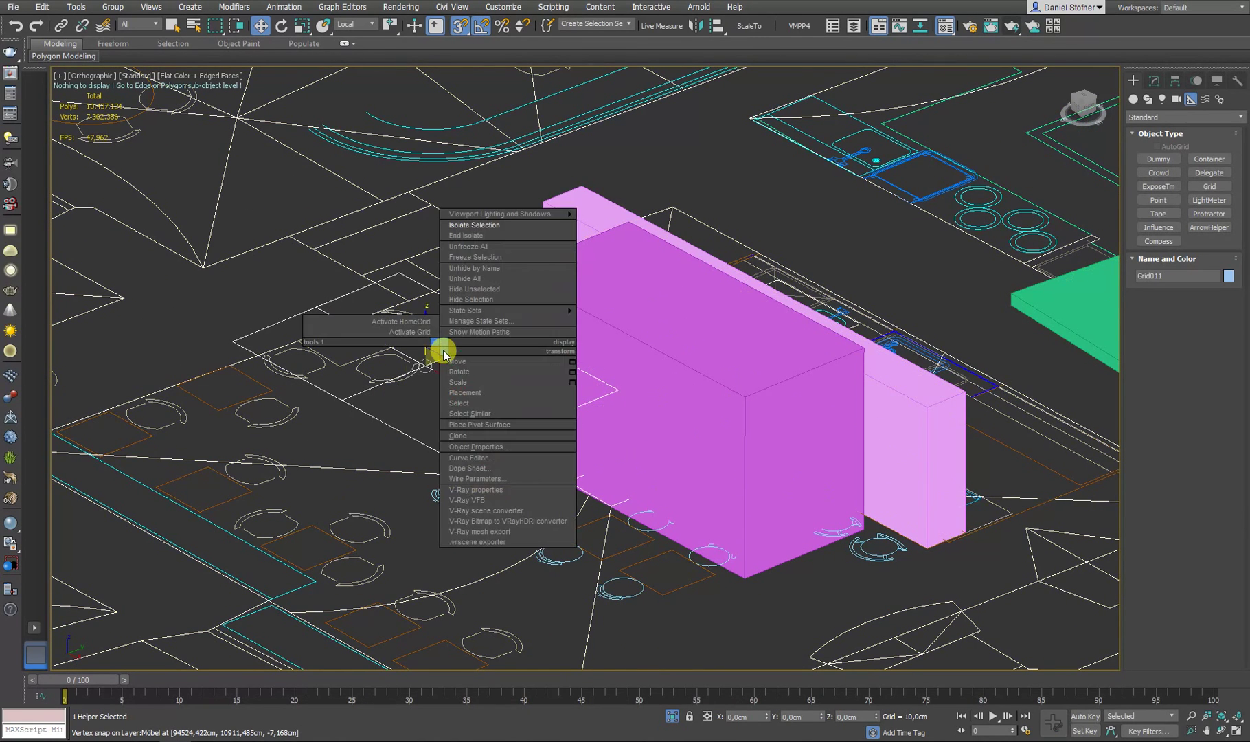
pyautogui.click(407, 335)
pyautogui.scroll(6, 416, 401)
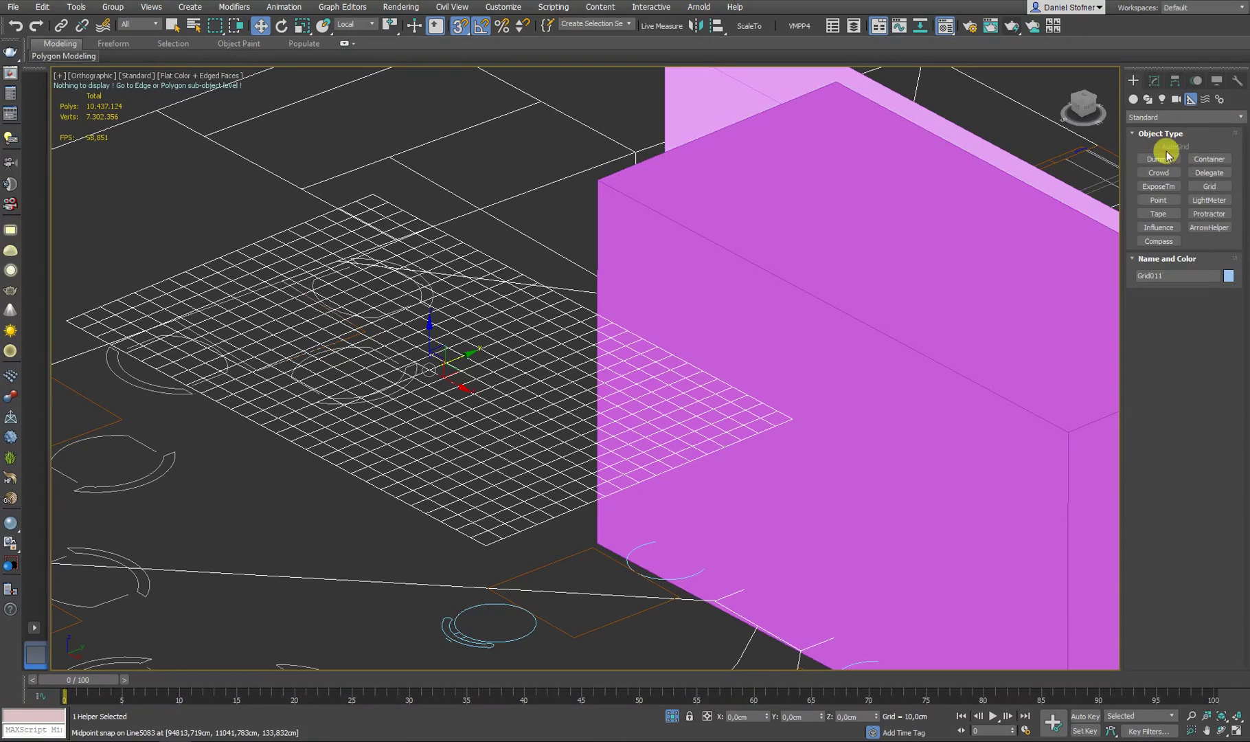
# - Create a box on the active grid in front of the purple box, about 111 cm long, 541 cm wide and 126 cm high
pyautogui.click(1133, 99)
pyautogui.click(1158, 159)
pyautogui.scroll(-3, 594, 409)
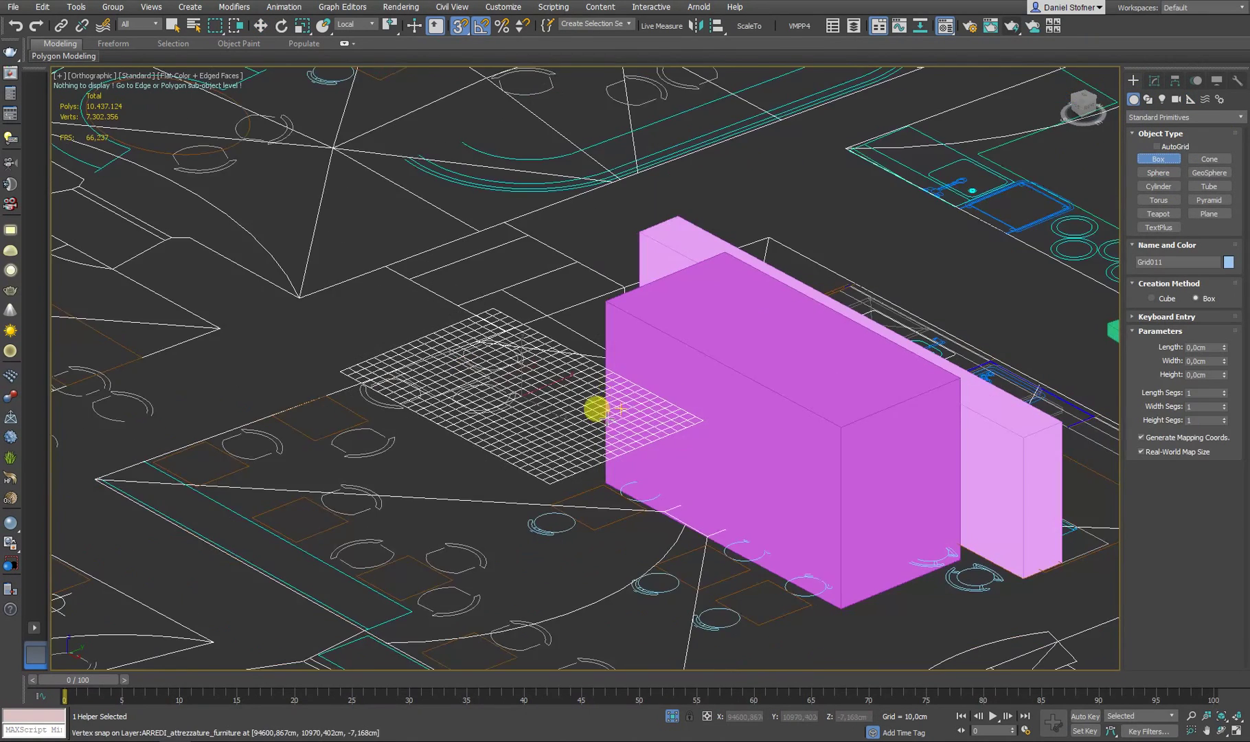
pyautogui.scroll(2, 539, 312)
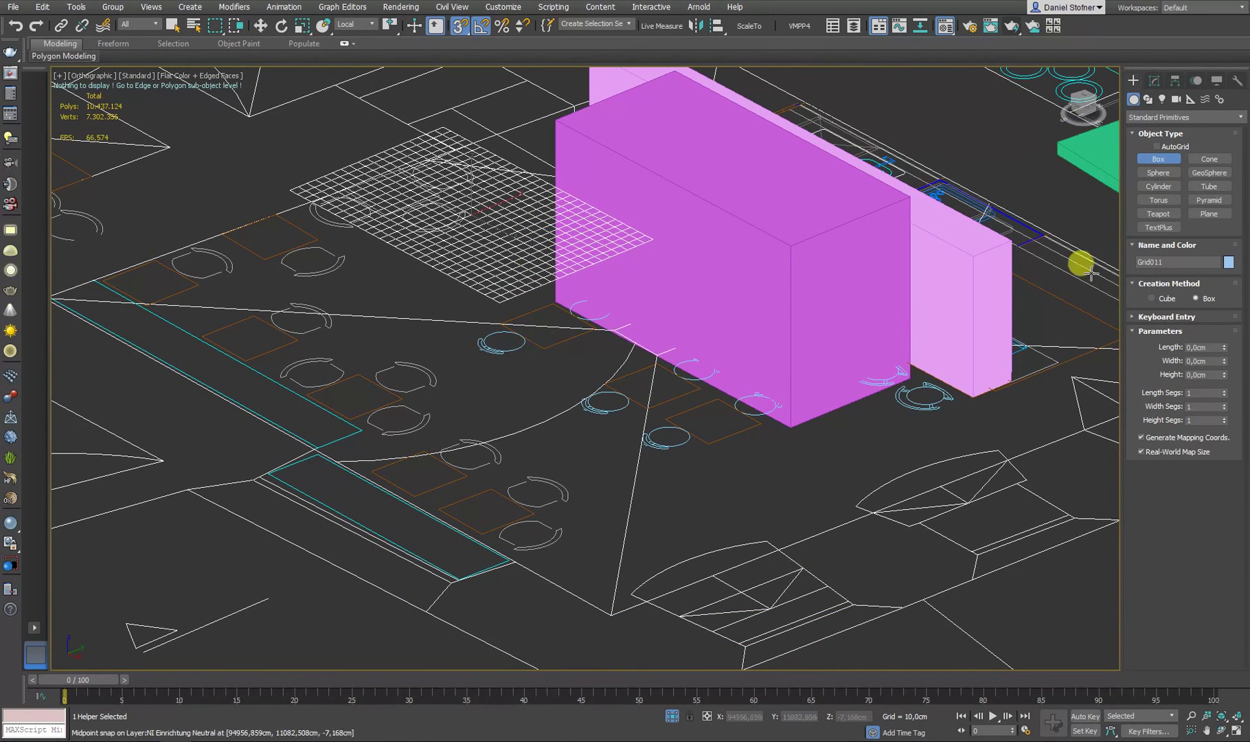
pyautogui.moveTo(510, 378)
pyautogui.mouseDown()
pyautogui.moveTo(504, 436)
pyautogui.moveTo(601, 533)
pyautogui.moveTo(749, 583)
pyautogui.moveTo(810, 622)
pyautogui.mouseUp()
pyautogui.click(826, 490)
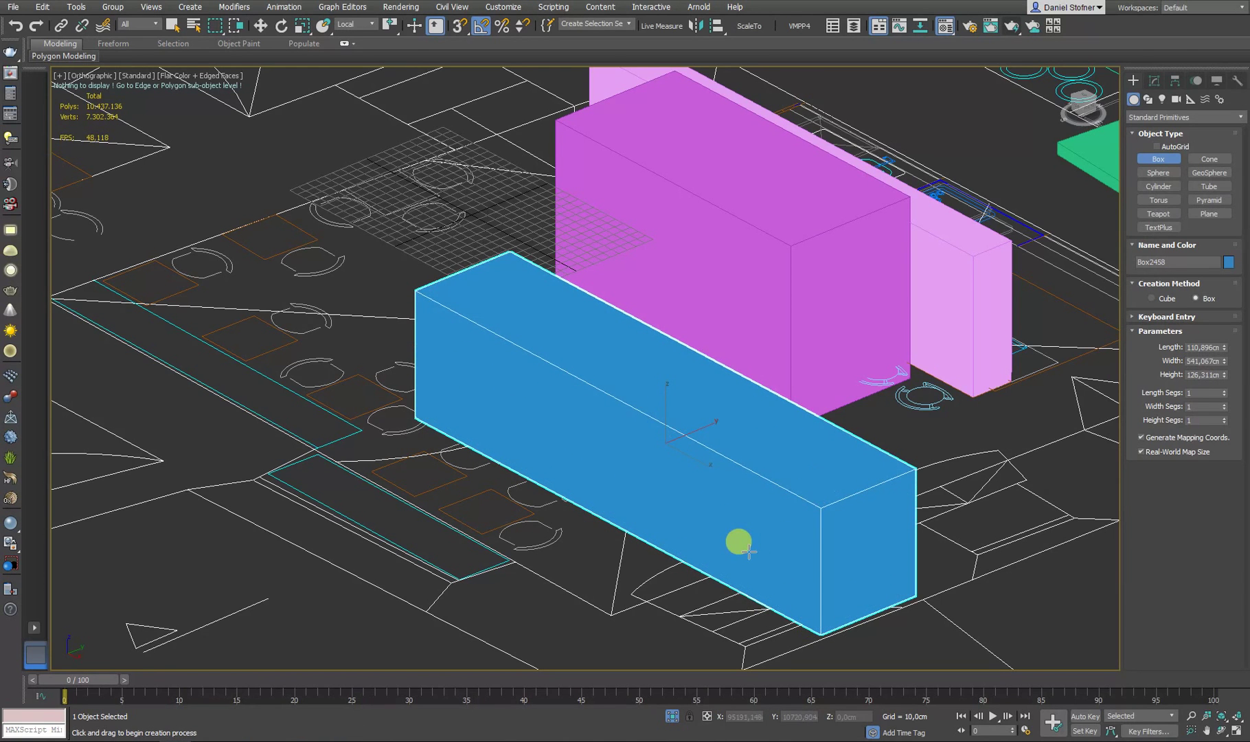
# - Move the blue box in the top view over the rear counter behind the bar
pyautogui.press('t')
pyautogui.scroll(-8, 740, 544)
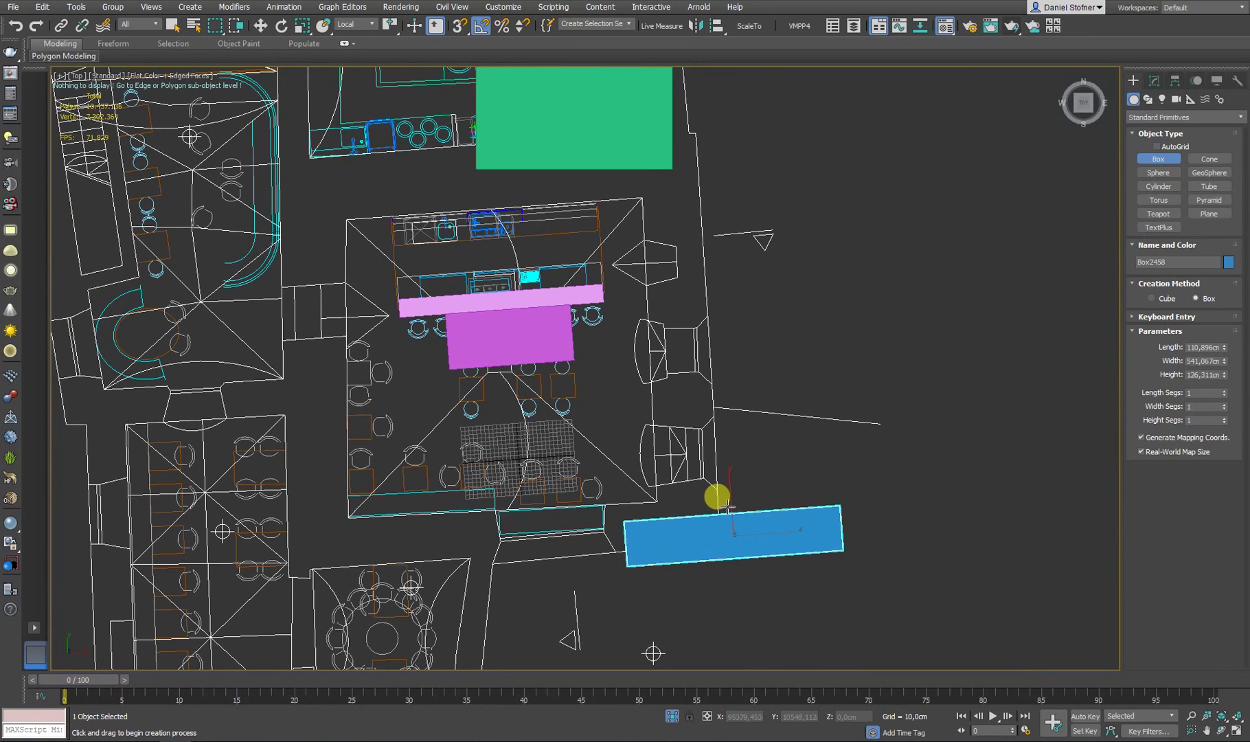
pyautogui.press('w')
pyautogui.moveTo(747, 510); pyautogui.dragTo(519, 226)
pyautogui.scroll(7, 460, 282)
pyautogui.scroll(-2, 464, 299)
pyautogui.moveTo(501, 315); pyautogui.dragTo(515, 380, button='middle')
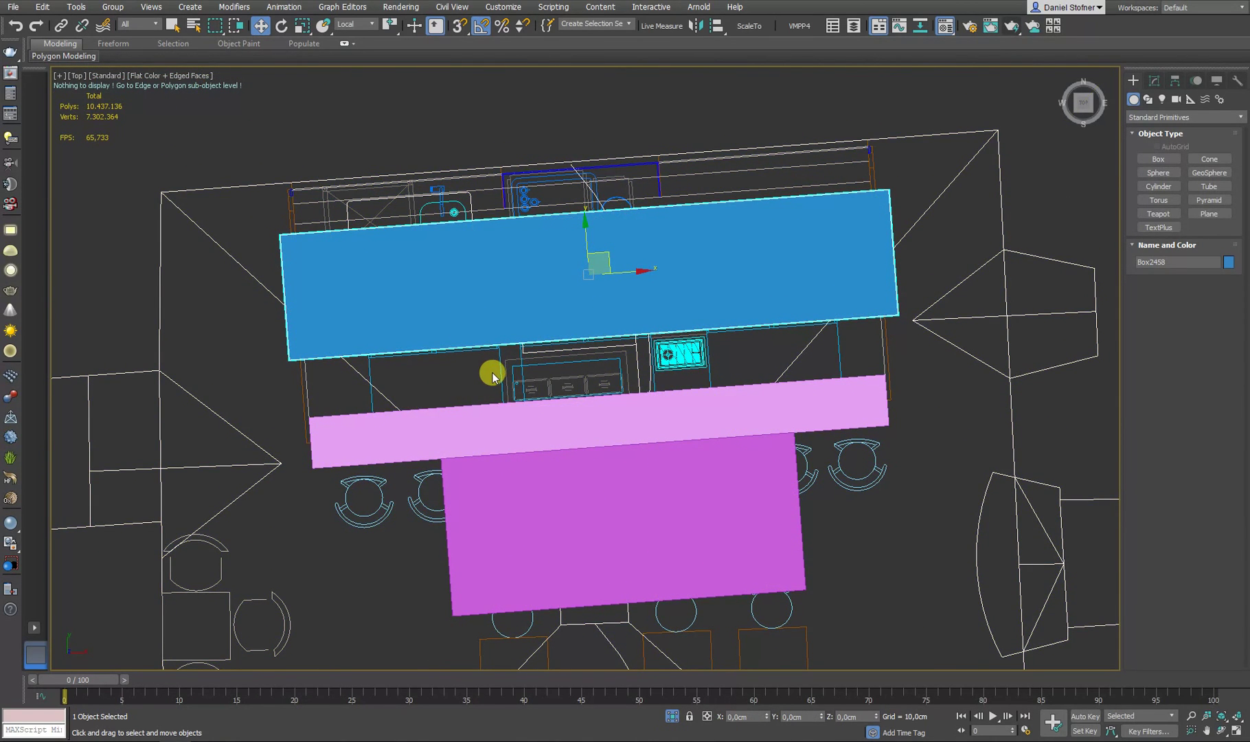
# - Snap the blue box's rear corner to the matching corner of the rear counter in the floor plan
pyautogui.press('Delete')
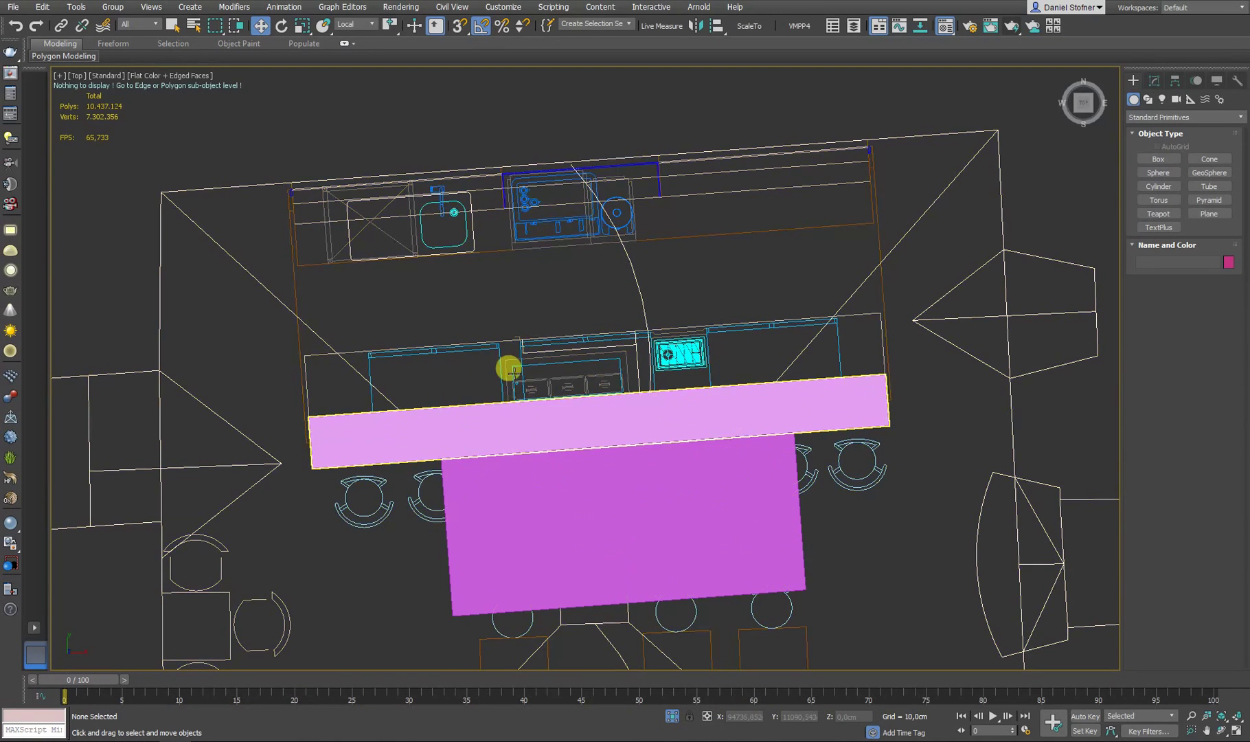
pyautogui.hotkey('ctrl', 'z')
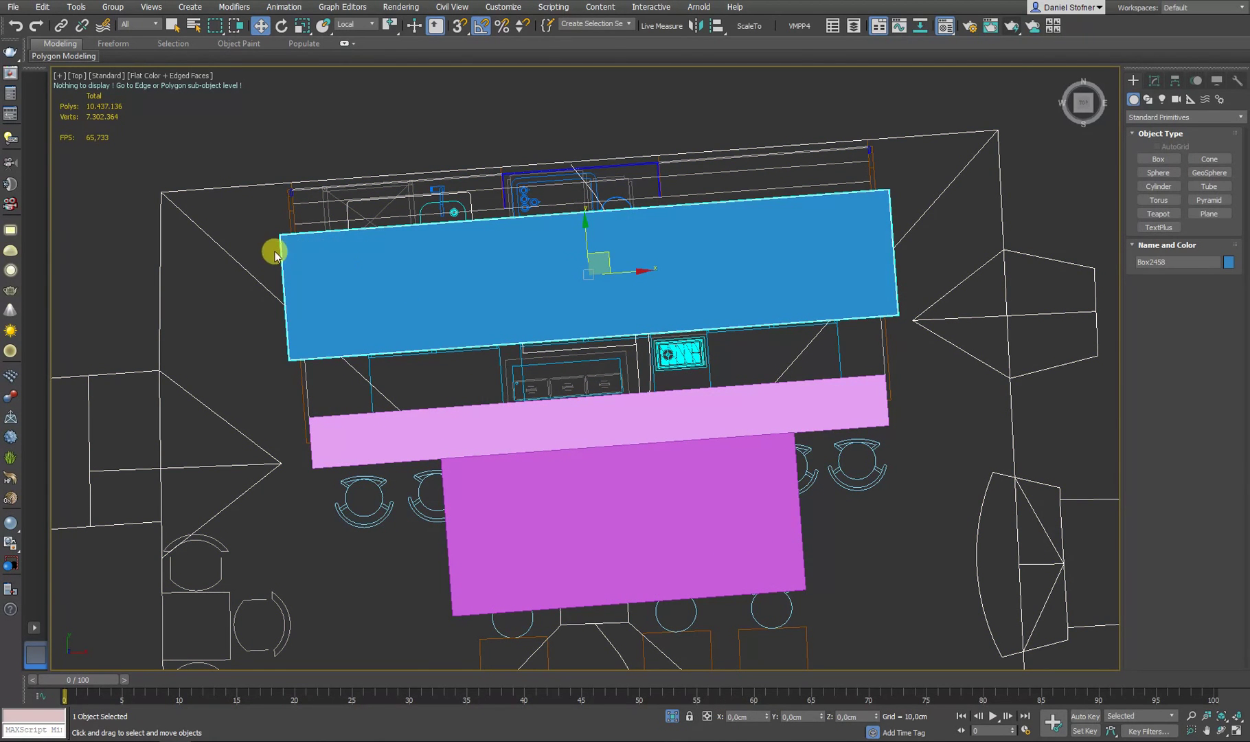
pyautogui.moveTo(280, 239); pyautogui.dragTo(290, 195)
pyautogui.scroll(5, 278, 192)
pyautogui.scroll(-10, 302, 234)
pyautogui.scroll(7, 583, 364)
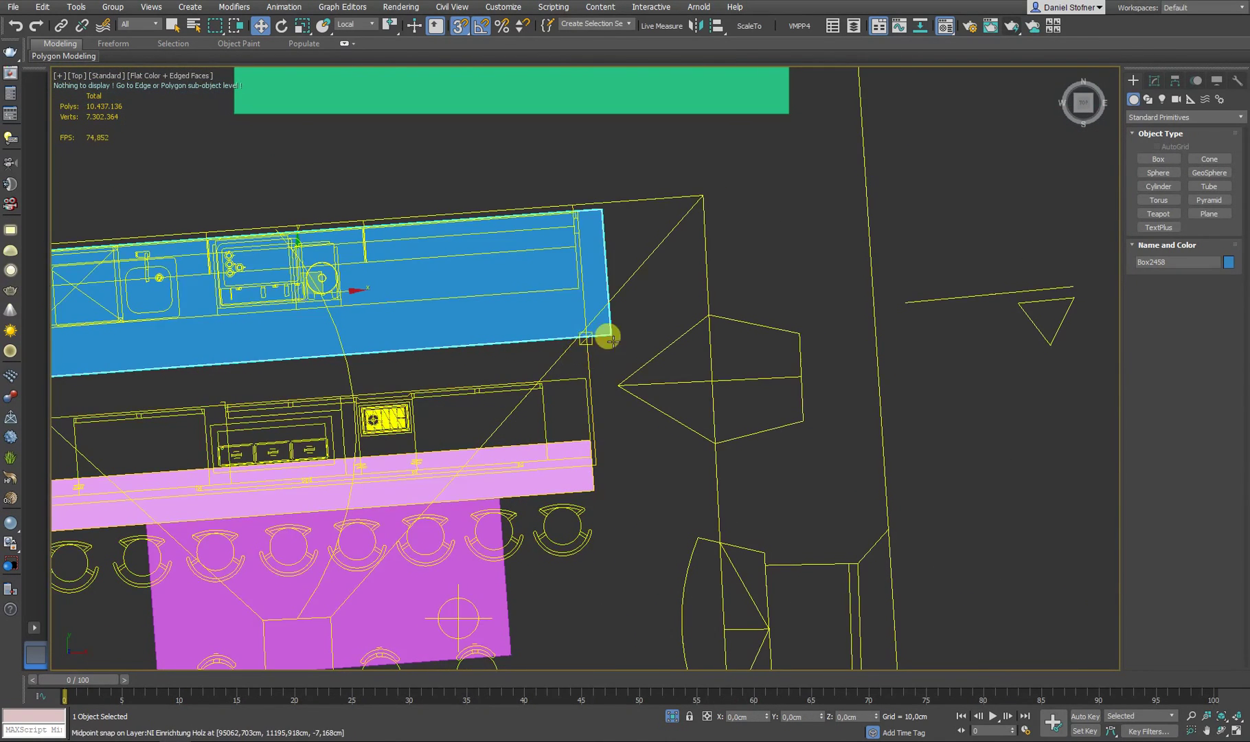
# - Convert the blue box to an Editable Poly
pyautogui.click(1160, 82)
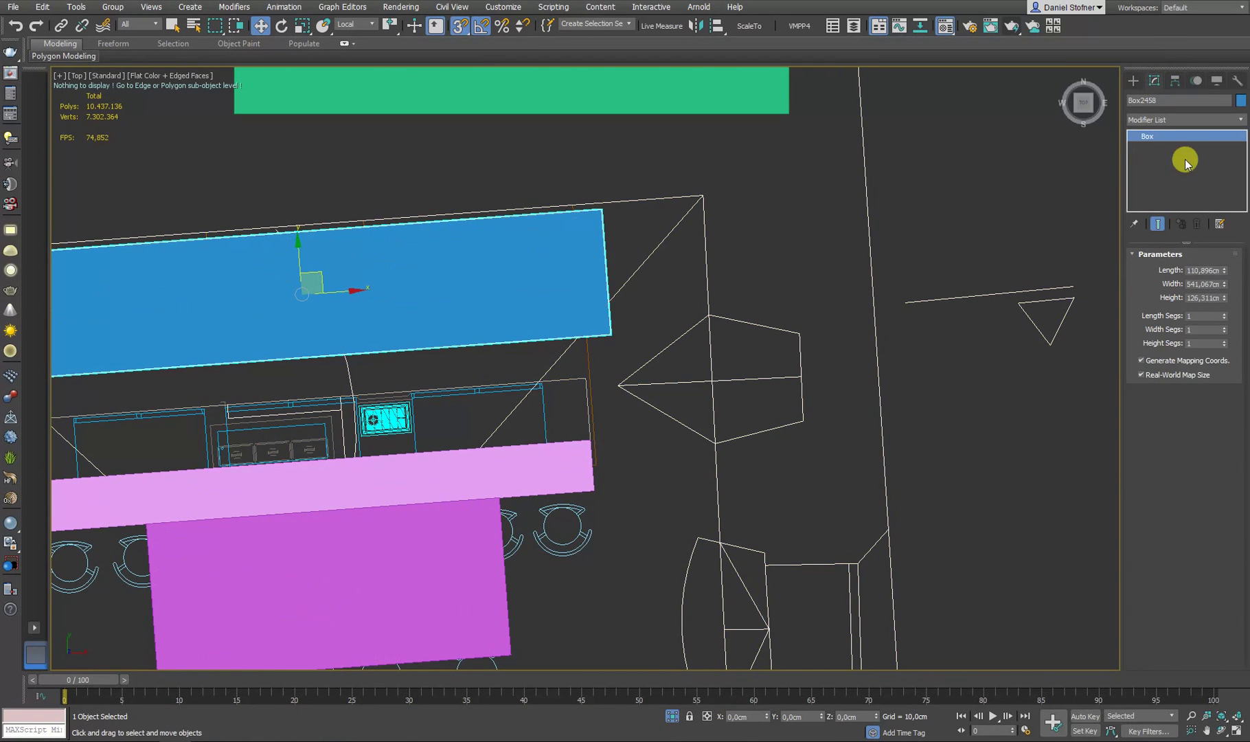
pyautogui.rightClick(597, 337)
pyautogui.moveTo(601, 481)
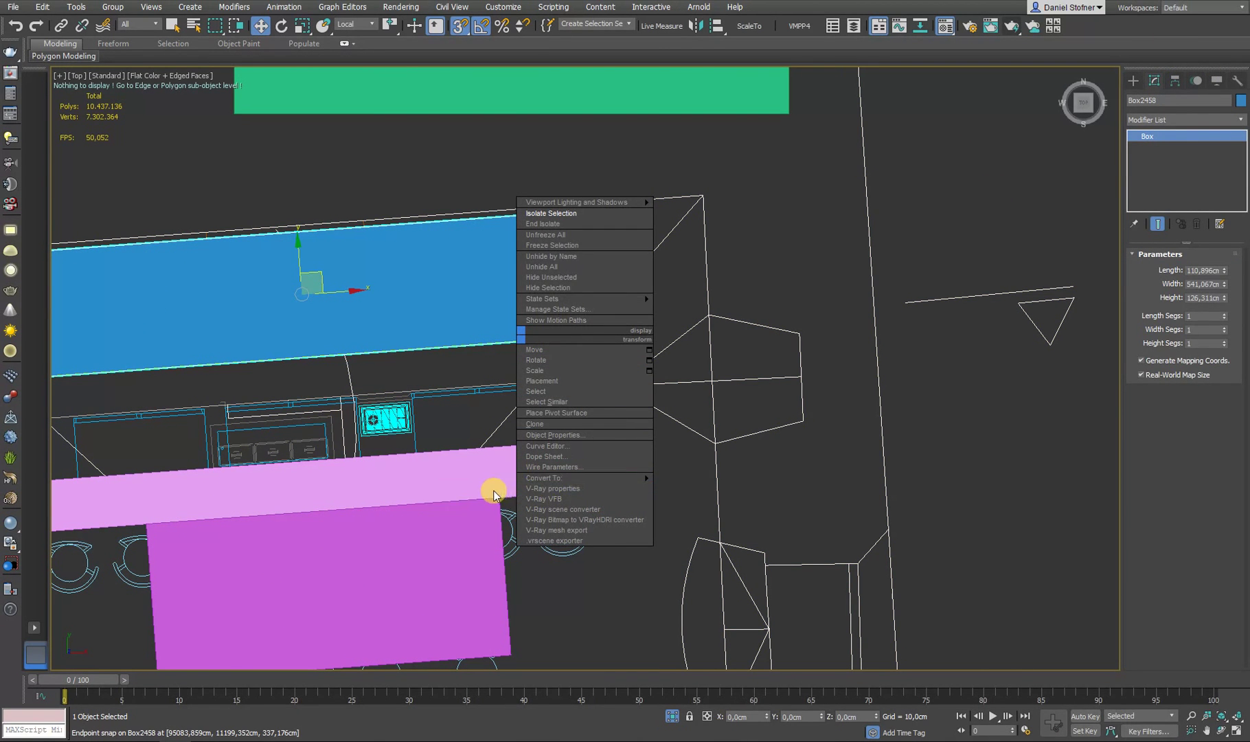
pyautogui.click(474, 488)
# - Select the four vertices along the blue box's long side facing the bar
pyautogui.click(1151, 269)
pyautogui.moveTo(843, 412); pyautogui.dragTo(253, 291)
pyautogui.moveTo(275, 287); pyautogui.dragTo(767, 159, button='middle')
pyautogui.keyDown('ctrl'); pyautogui.moveTo(556, 321); pyautogui.dragTo(431, 228); pyautogui.keyUp('ctrl')
# - Inspect the selected vertices' axes in the Local reference coordinate system, and set the system to Grid
pyautogui.click(355, 24)
pyautogui.click(349, 70)
pyautogui.scroll(-3, 519, 201)
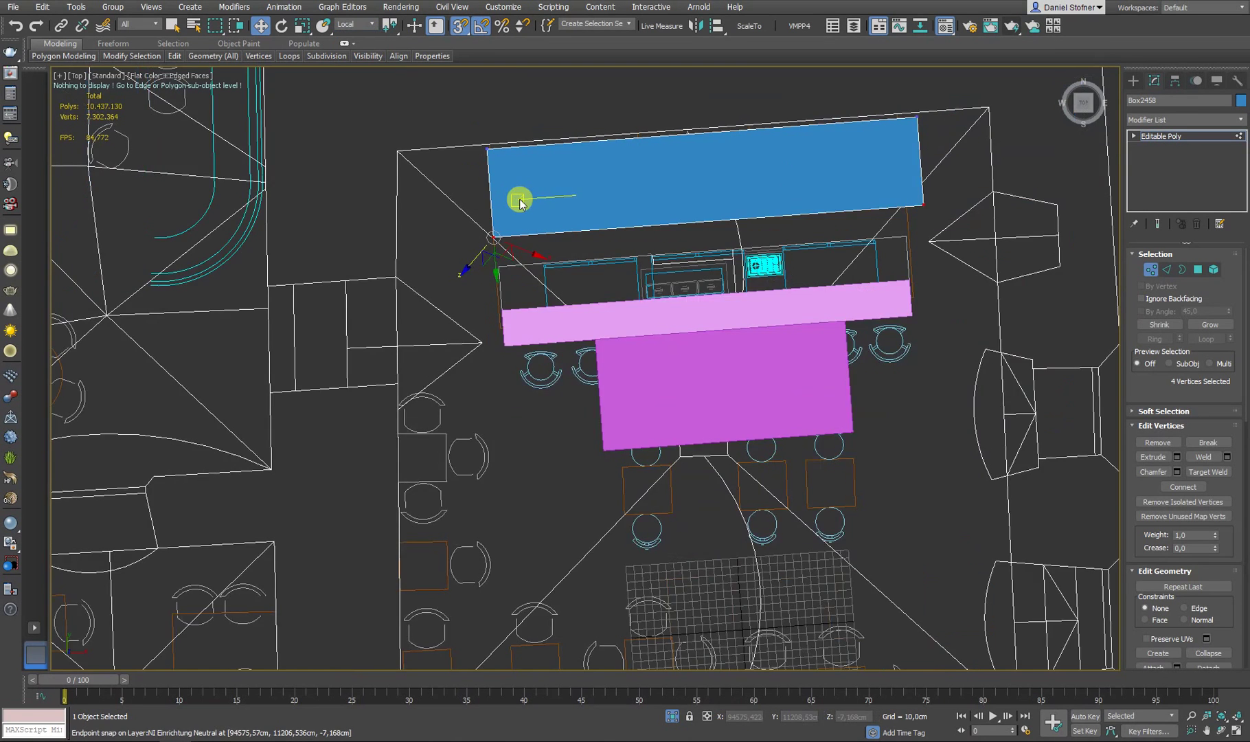
pyautogui.moveTo(520, 201); pyautogui.dragTo(427, 195, button='middle')
pyautogui.scroll(3, 427, 195)
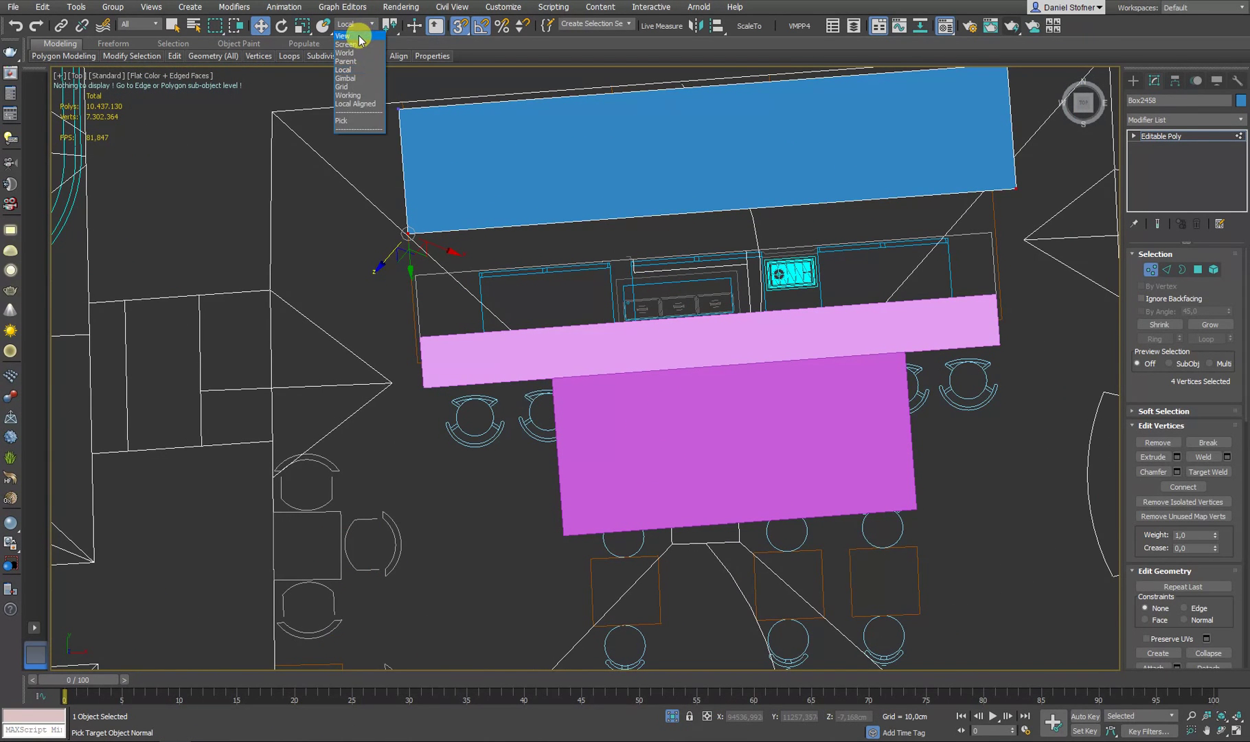
pyautogui.click(350, 88)
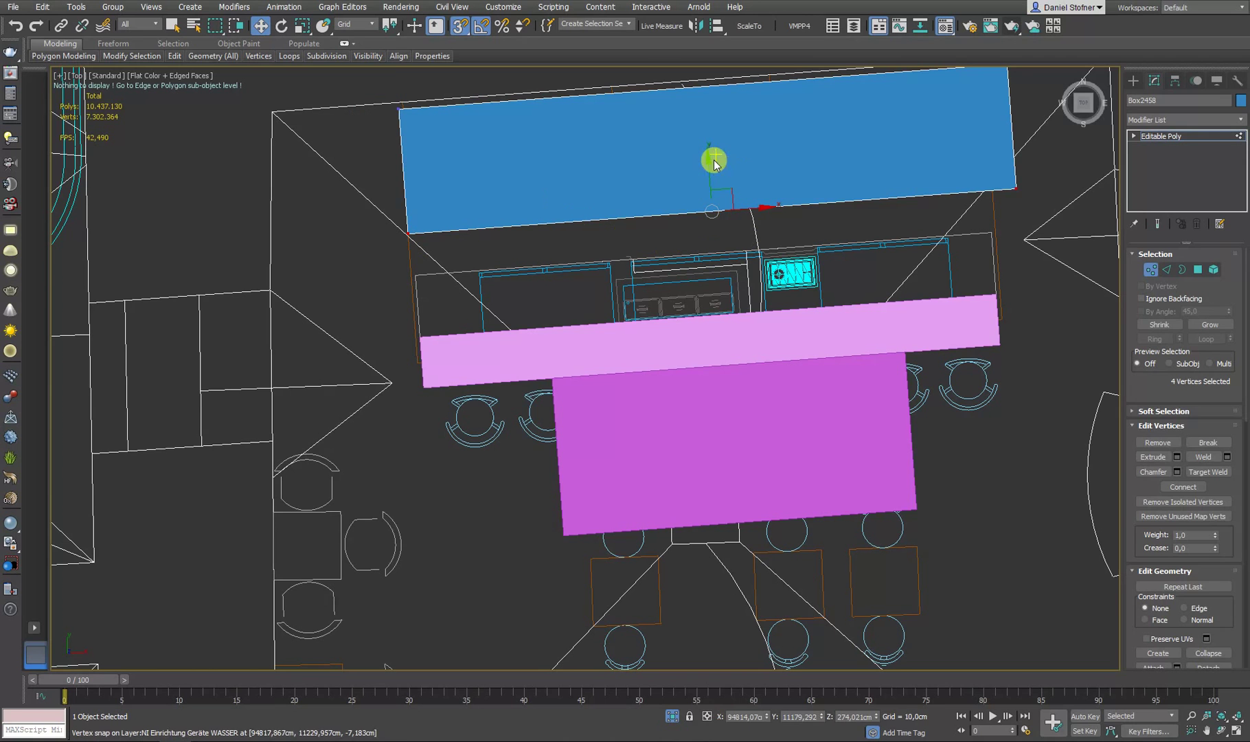
# - Widen the blue box by snapping its selected long-side vertices to the rear counter's bar-side corner in the floor plan
pyautogui.moveTo(703, 158); pyautogui.dragTo(412, 357)
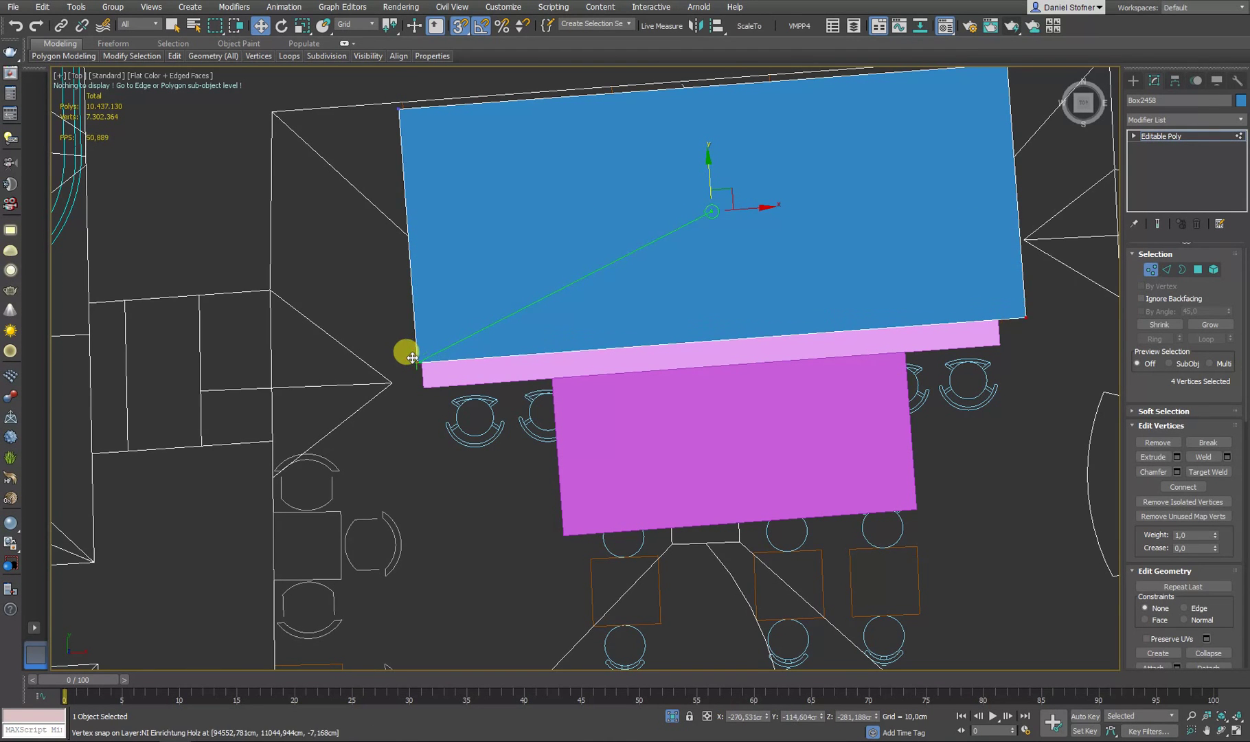
pyautogui.moveTo(668, 303); pyautogui.dragTo(529, 287, button='middle')
pyautogui.click(1141, 269)
pyautogui.keyDown('alt'); pyautogui.moveTo(996, 282); pyautogui.dragTo(828, 298, button='middle'); pyautogui.keyUp('alt')
pyautogui.moveTo(1146, 272); pyautogui.dragTo(1145, 272)
pyautogui.click(634, 413)
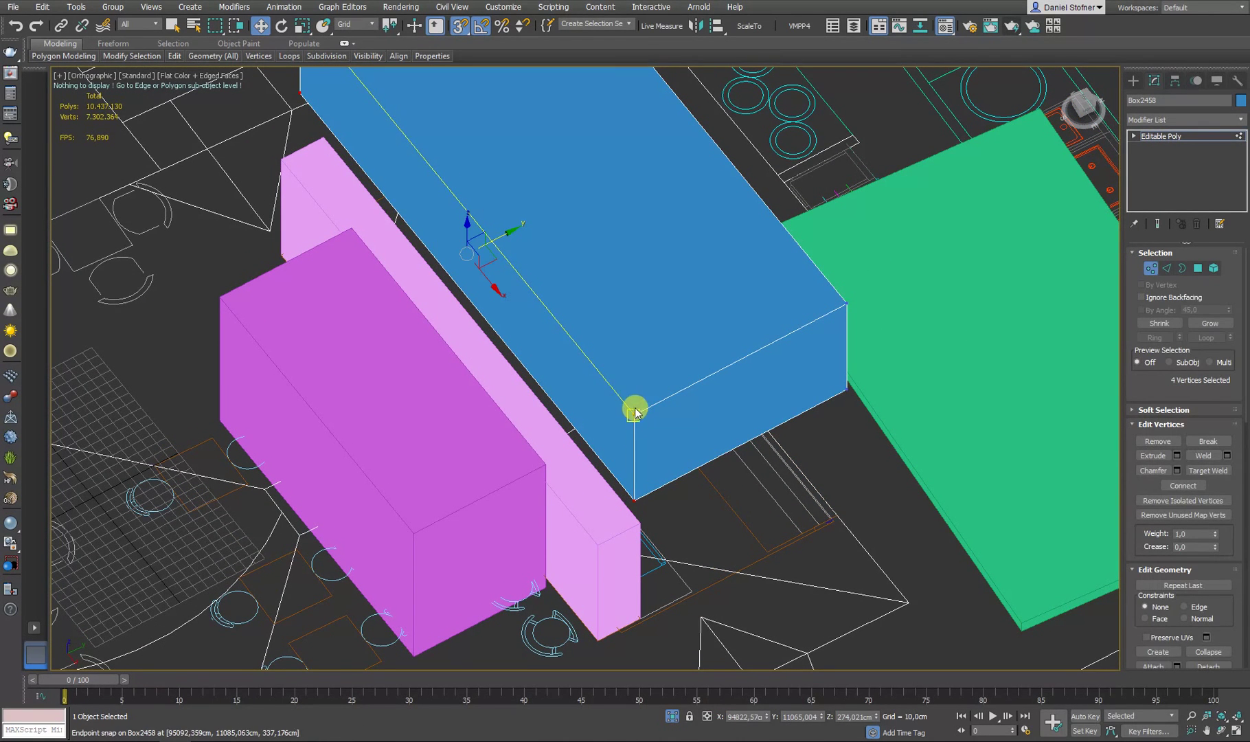
# - Lower the whole blue box along Z by snapping its bottom corner to the floor plan's level, and check its placement
pyautogui.click(1151, 268)
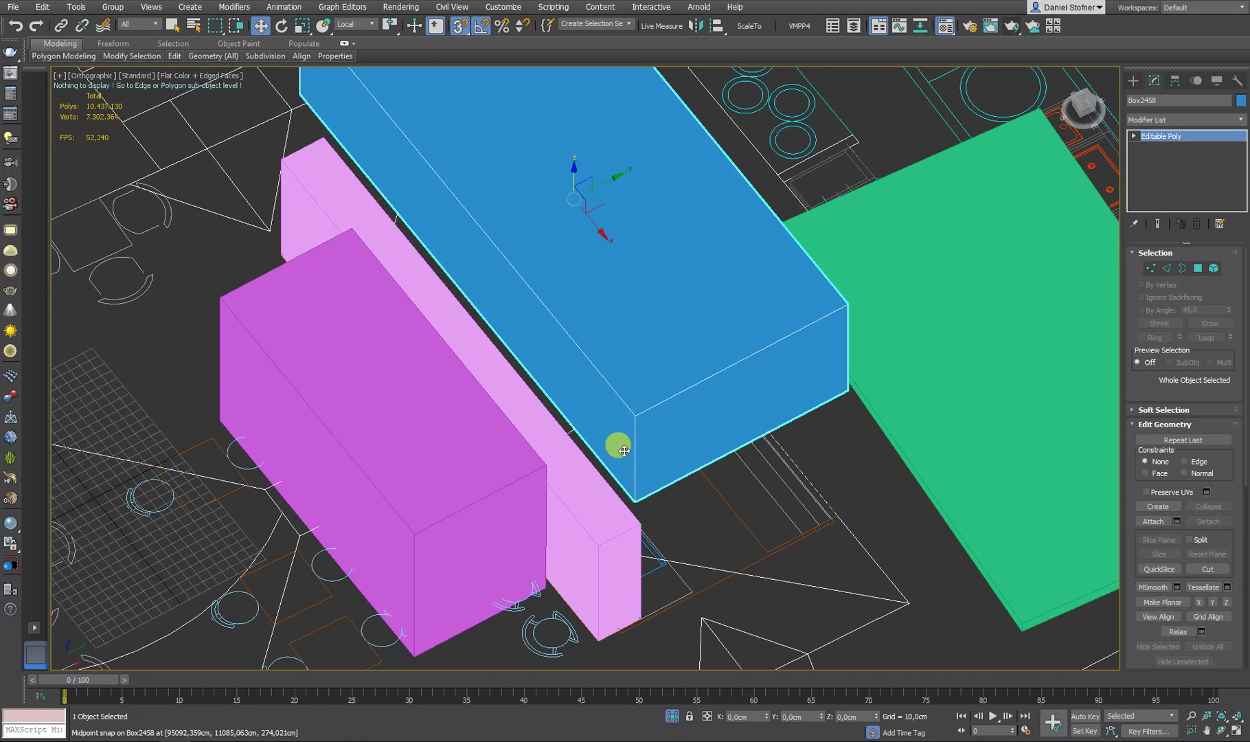
pyautogui.moveTo(635, 492); pyautogui.dragTo(766, 549)
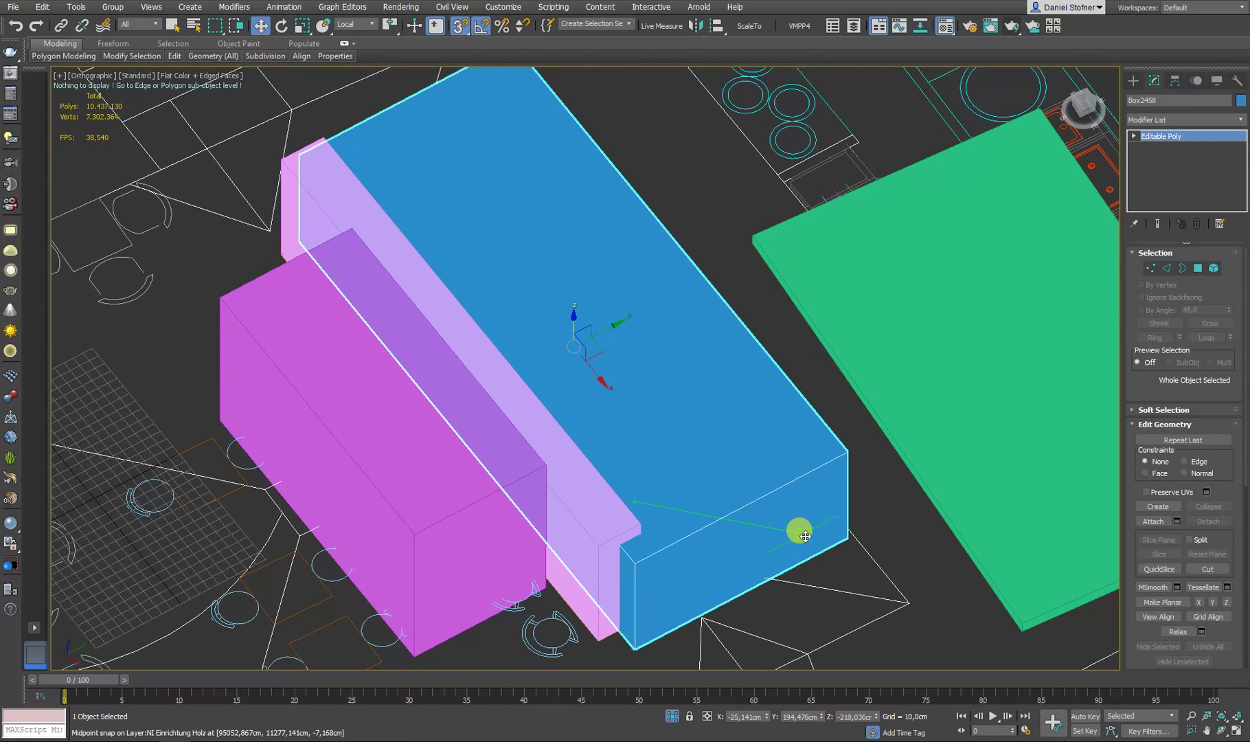
pyautogui.moveTo(805, 467); pyautogui.dragTo(837, 508)
pyautogui.press('t')
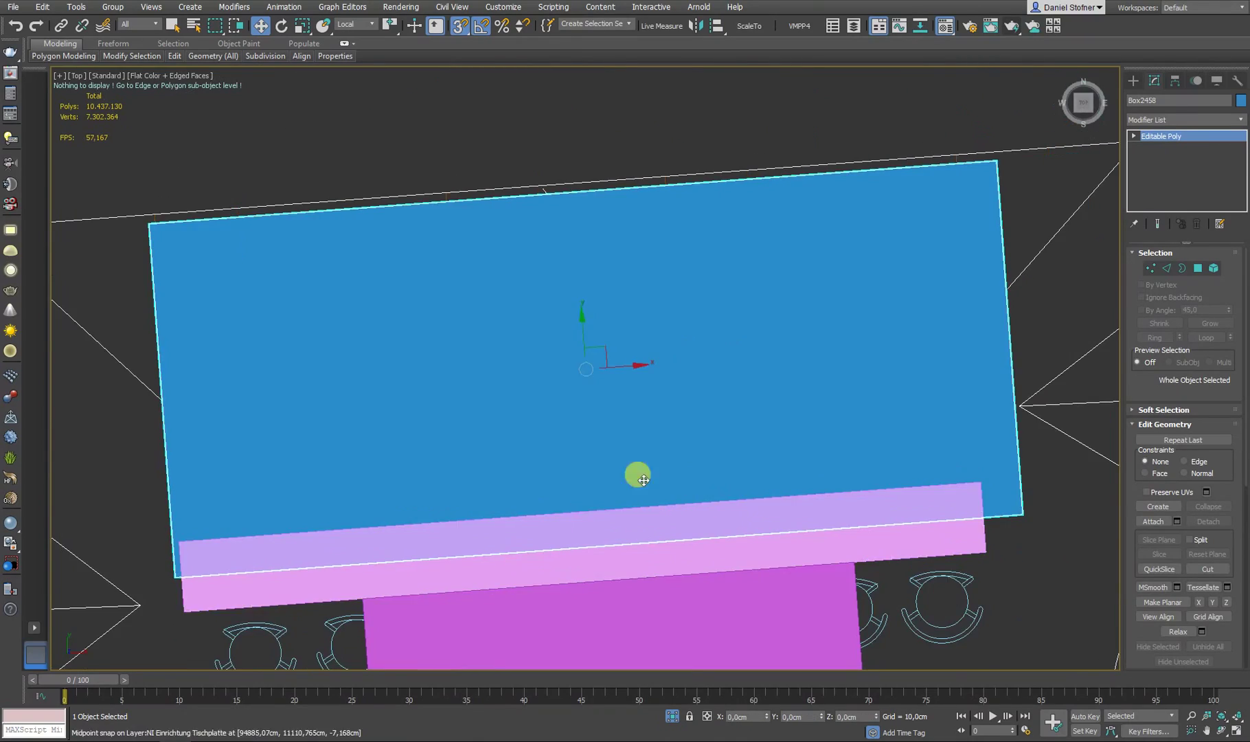
pyautogui.scroll(-4, 461, 339)
pyautogui.keyDown('alt'); pyautogui.moveTo(661, 396); pyautogui.dragTo(501, 371, button='middle'); pyautogui.keyUp('alt')
pyautogui.keyDown('alt'); pyautogui.moveTo(541, 276); pyautogui.dragTo(1010, 343, button='middle'); pyautogui.keyUp('alt')
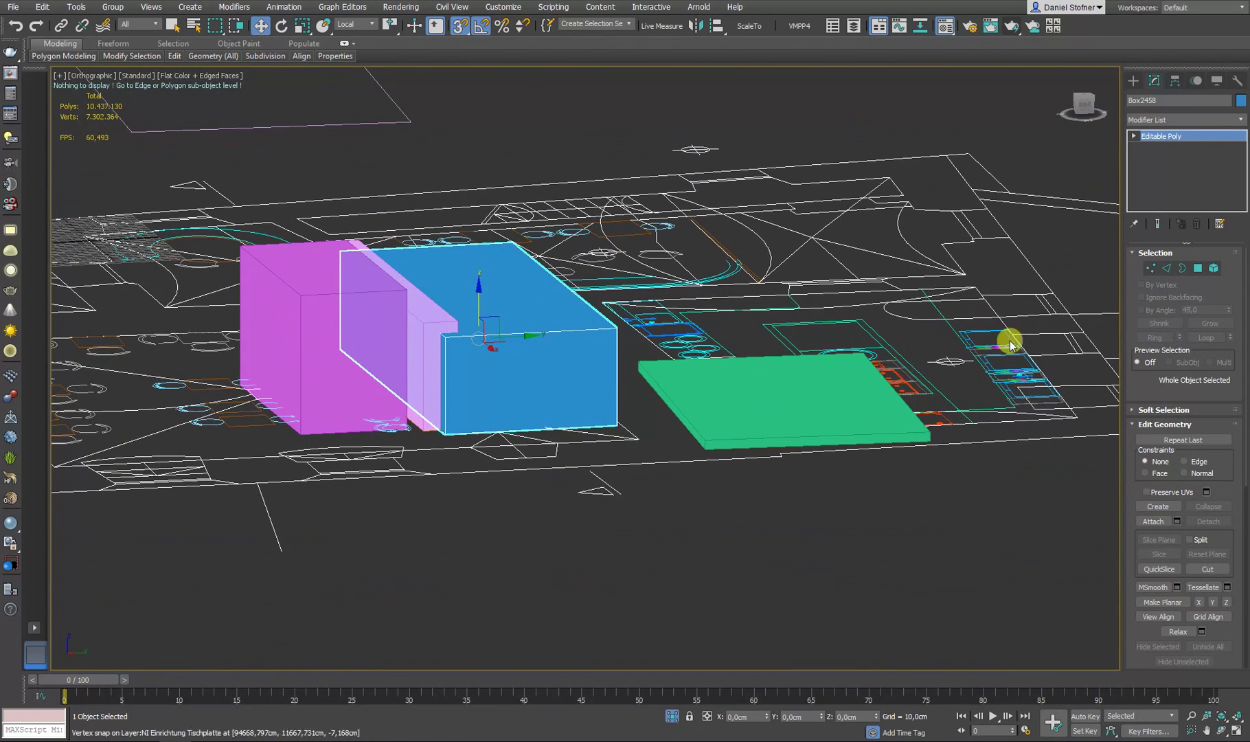
# - Select the blue box's four top vertices and lower them along Z to flatten the box into a thin slab
pyautogui.click(1151, 270)
pyautogui.moveTo(746, 370); pyautogui.dragTo(481, 299)
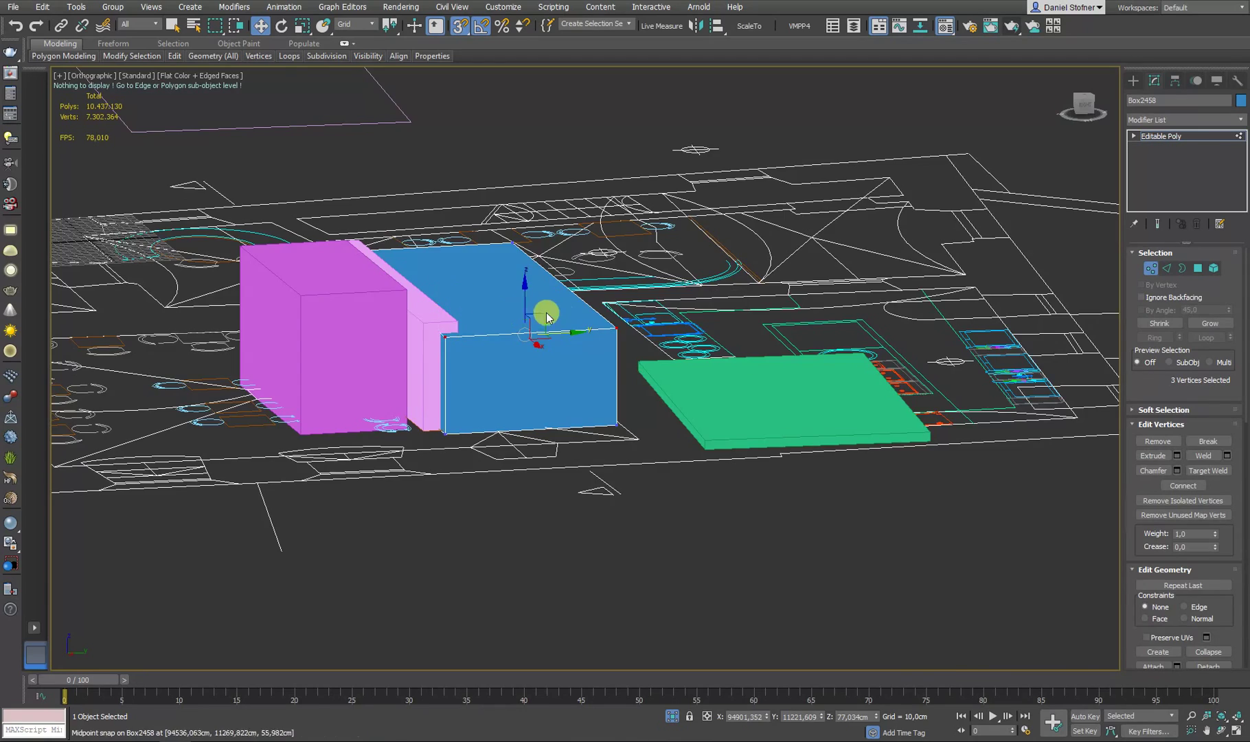
pyautogui.keyDown('alt'); pyautogui.moveTo(547, 315); pyautogui.dragTo(659, 329, button='middle'); pyautogui.keyUp('alt')
pyautogui.click(641, 317)
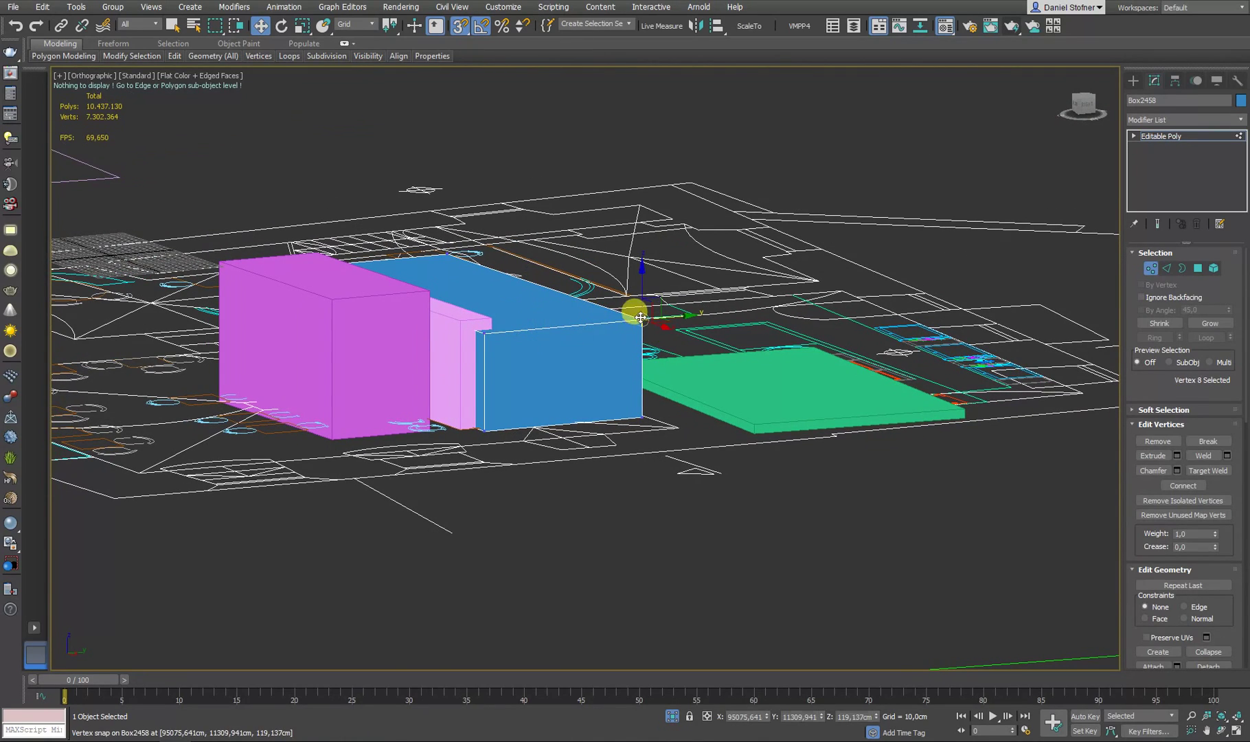
pyautogui.keyDown('ctrl'); pyautogui.click(482, 336); pyautogui.keyUp('ctrl')
pyautogui.keyDown('alt'); pyautogui.moveTo(483, 336); pyautogui.dragTo(504, 185, button='middle'); pyautogui.keyUp('alt')
pyautogui.moveTo(504, 185); pyautogui.dragTo(745, 302)
pyautogui.moveTo(583, 281); pyautogui.dragTo(661, 343)
pyautogui.click(1147, 269)
# - Set the Z position of the blue slab's four top vertices to 12 cm
pyautogui.scroll(5, 628, 405)
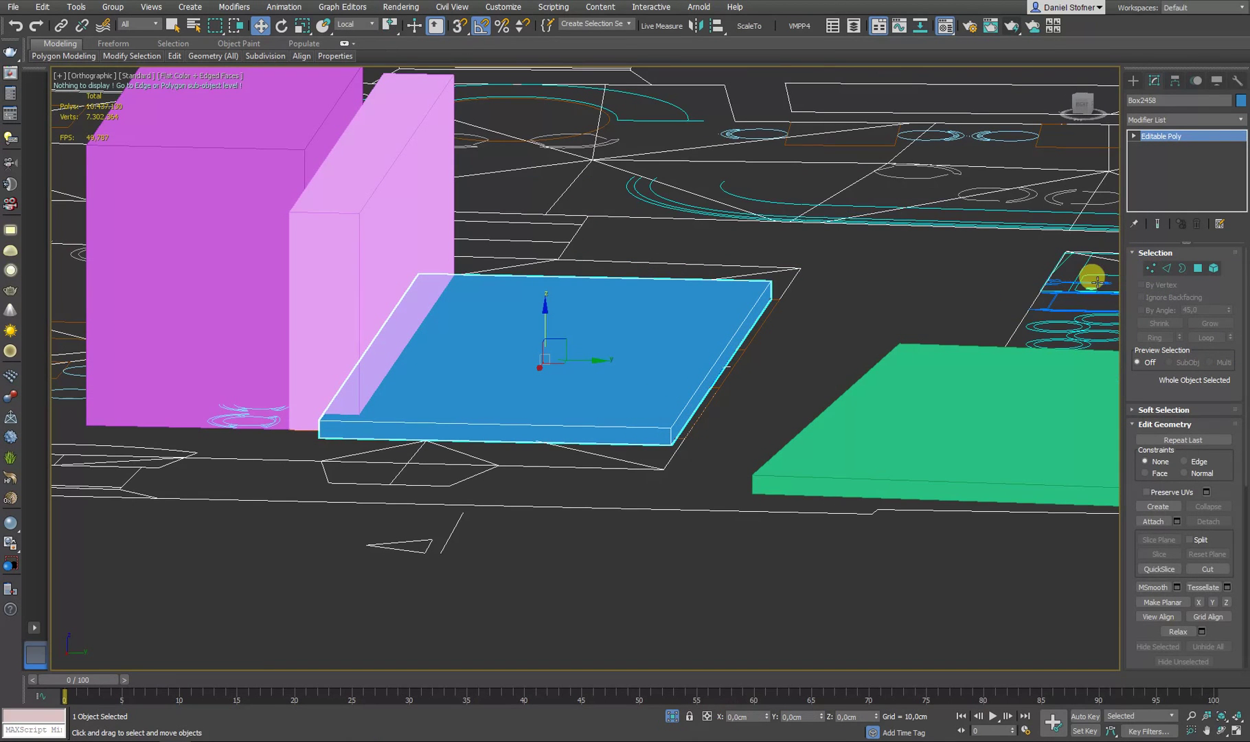
pyautogui.click(1149, 268)
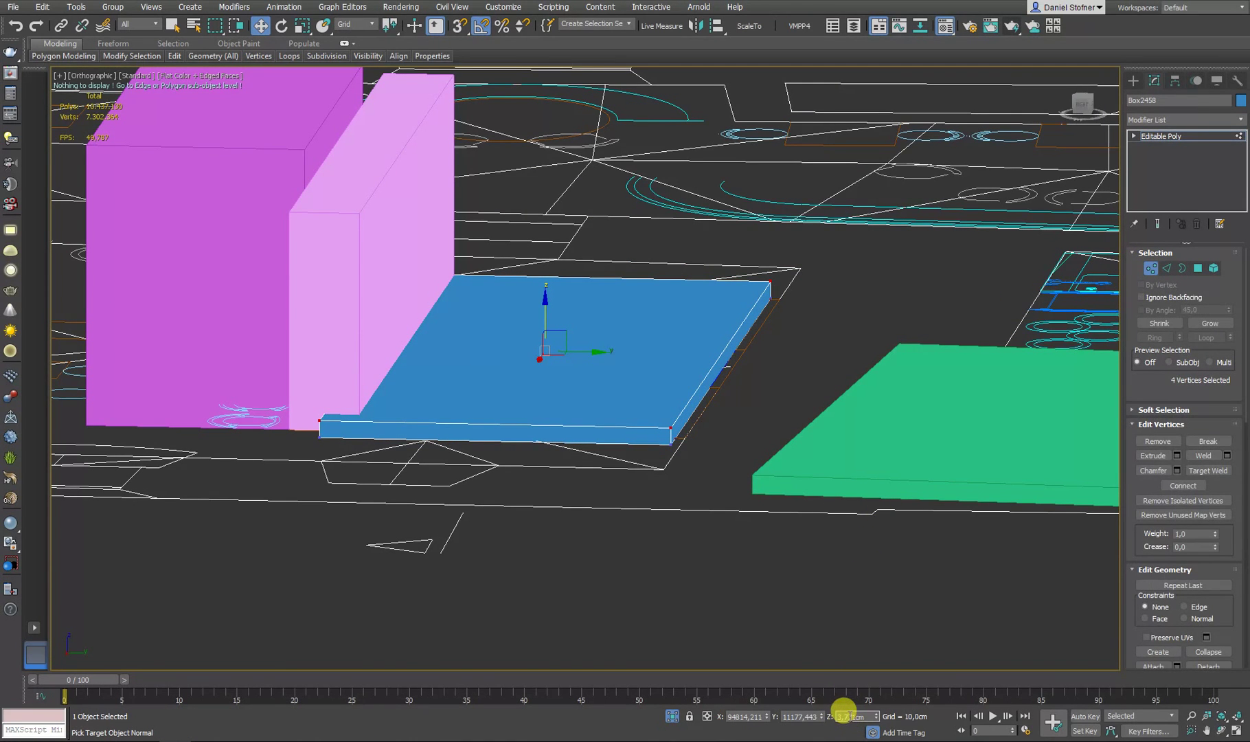
pyautogui.write('12')
pyautogui.press('Return')
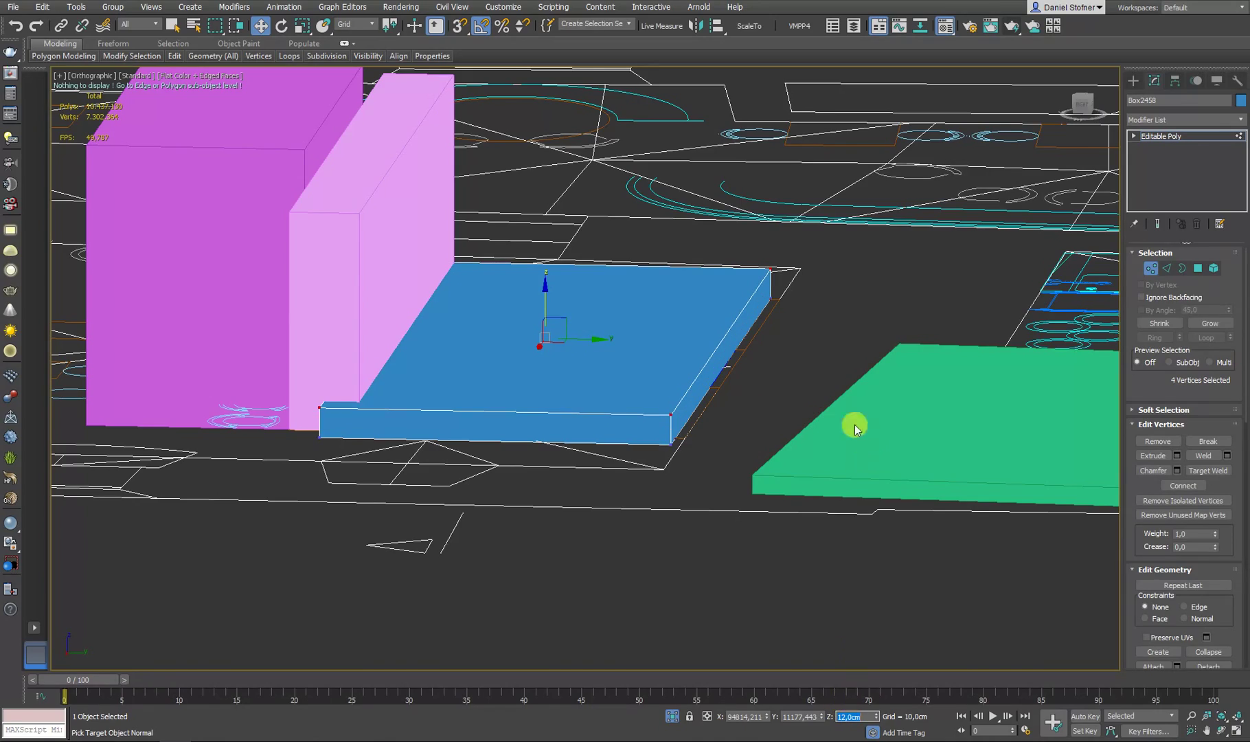
pyautogui.click(1151, 268)
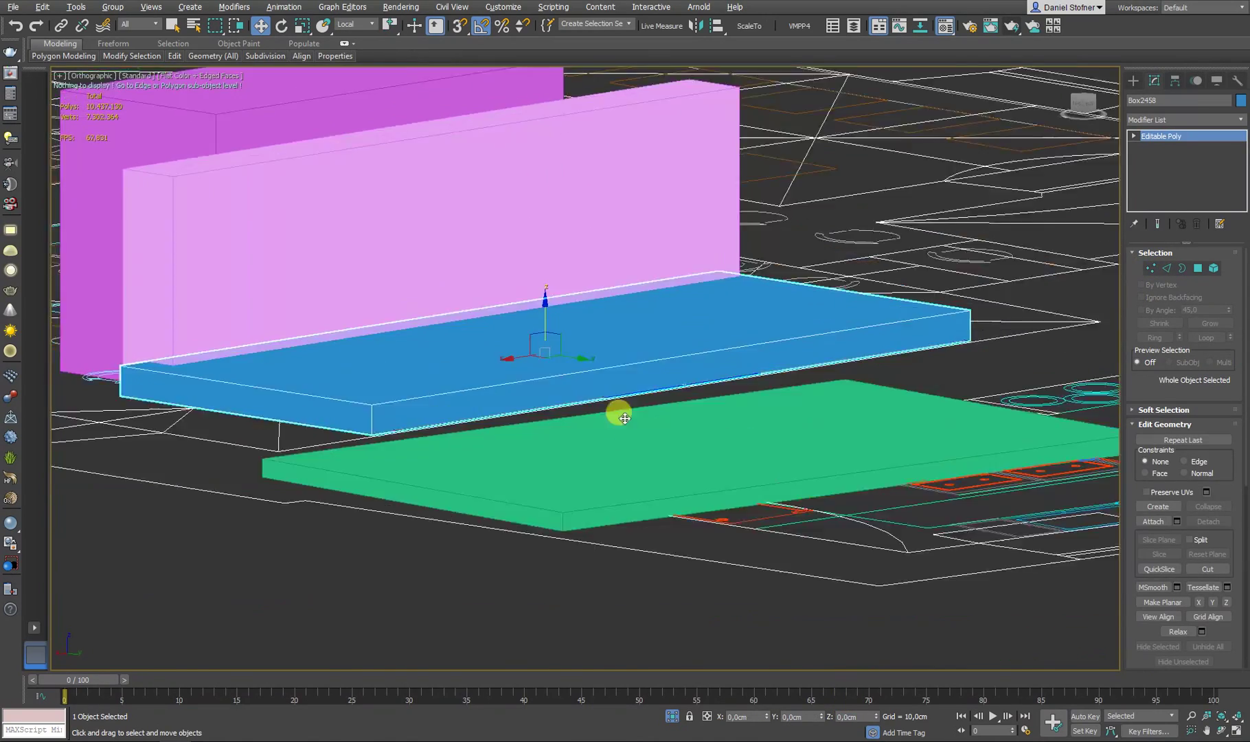
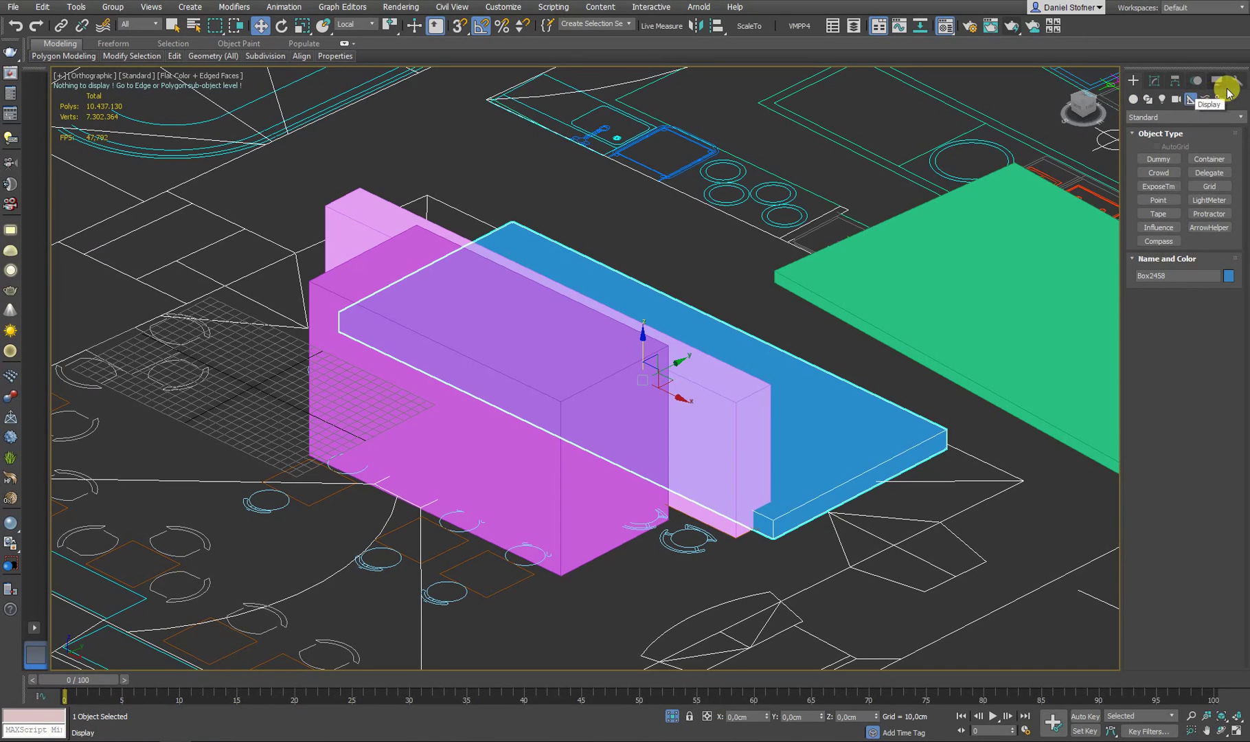
# - Place a vertex-snapped Tape helper along the blue slab's outer long edge to read its length and world-space angles
pyautogui.click(1161, 213)
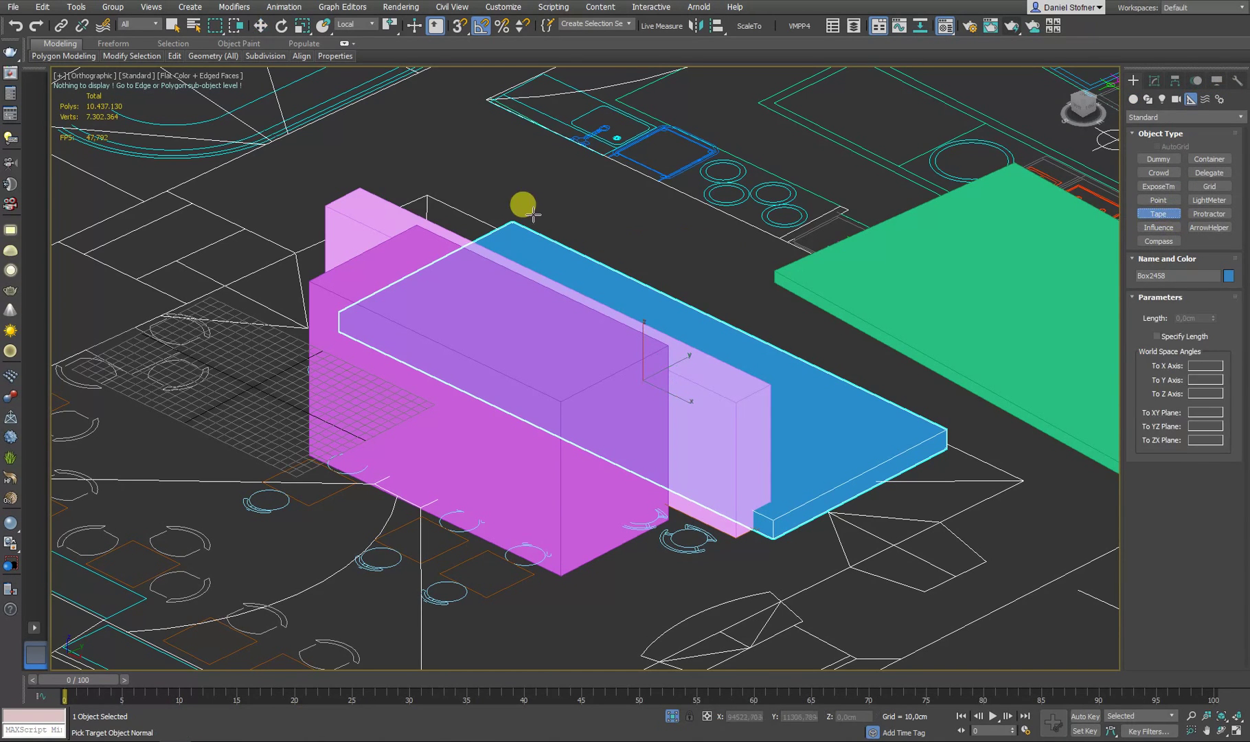
pyautogui.press('s')
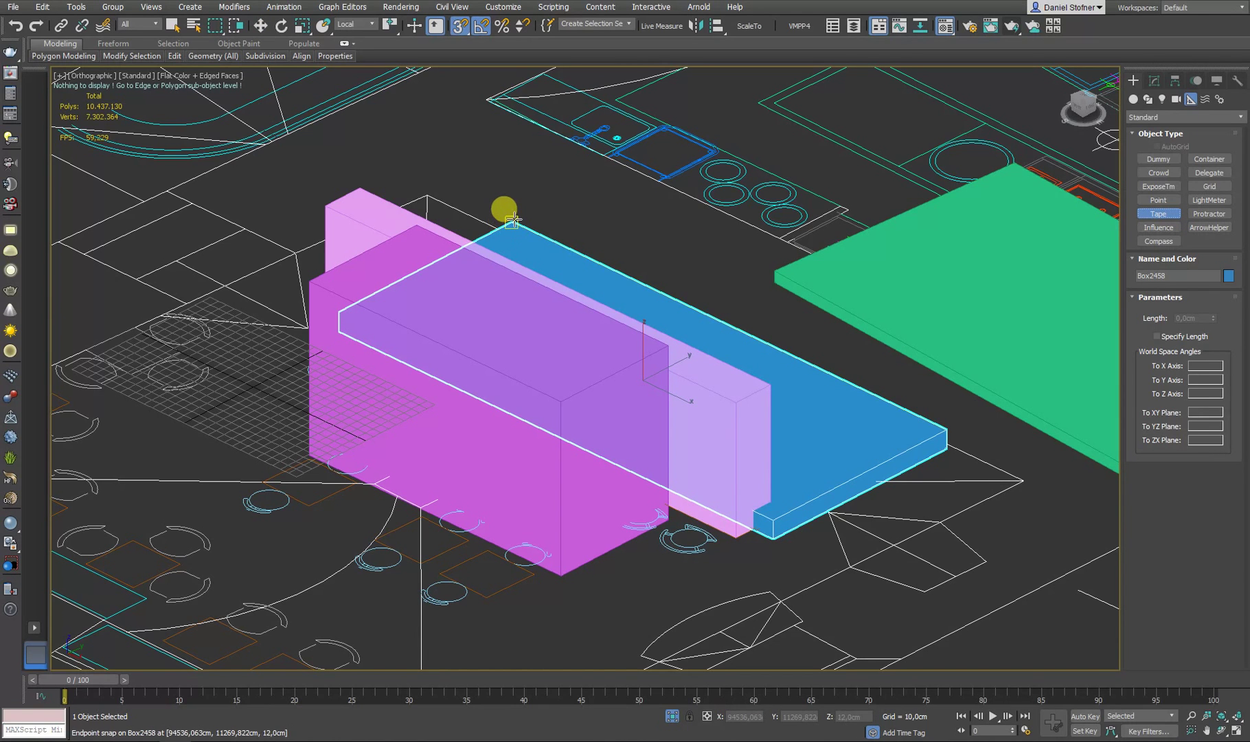
pyautogui.moveTo(512, 219); pyautogui.dragTo(951, 424)
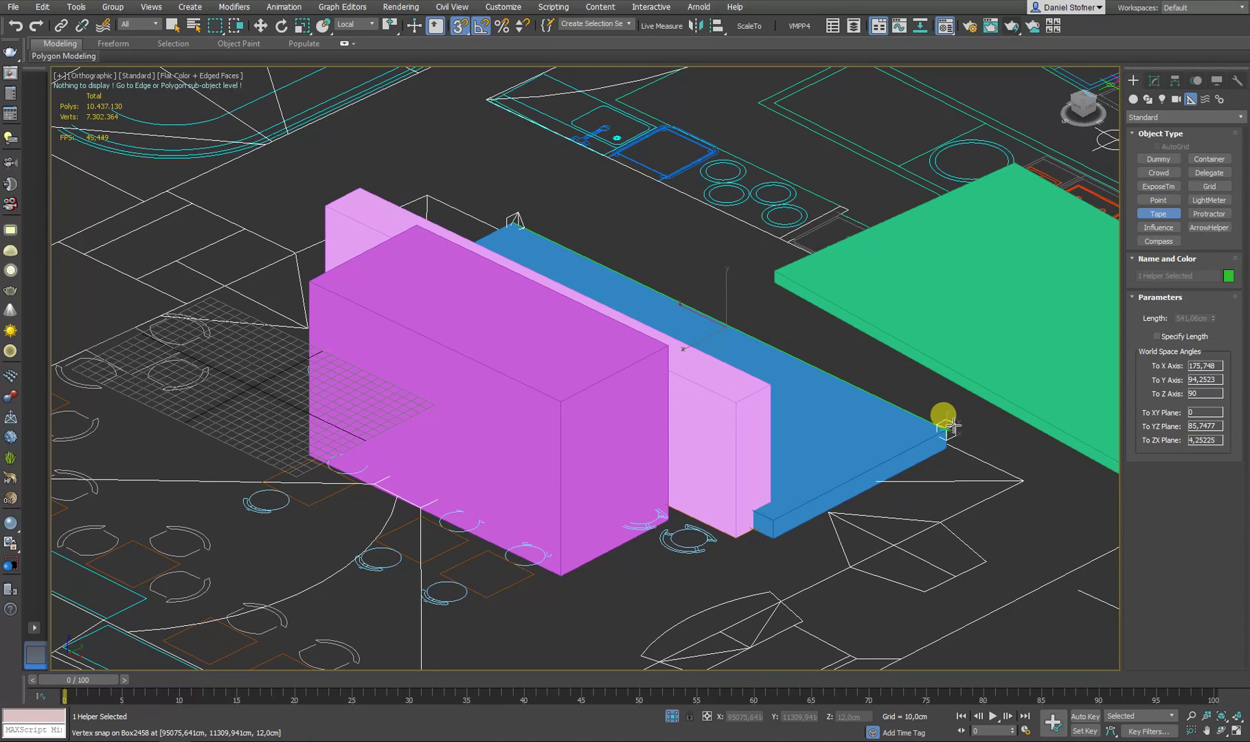
pyautogui.press('w')
pyautogui.moveTo(706, 313)
pyautogui.keyDown('alt'); pyautogui.mouseDown(button='middle')
pyautogui.moveTo(740, 321)
pyautogui.moveTo(692, 321)
pyautogui.mouseUp(button='middle'); pyautogui.keyUp('alt')
pyautogui.scroll(-6, 693, 316)
# - Place a second Tape helper along the angled wall line beside the round dining table, snapping to both end corners
pyautogui.click(1158, 214)
pyautogui.scroll(-5, 438, 332)
pyautogui.scroll(8, 451, 302)
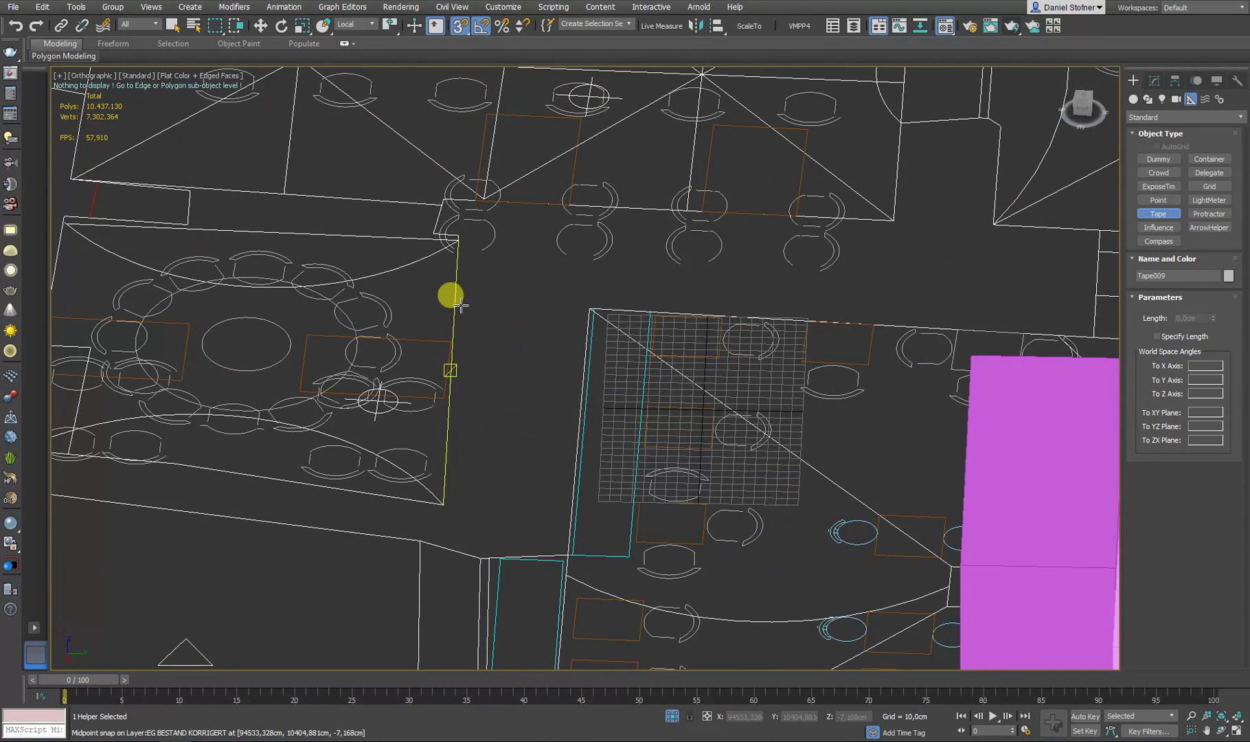
pyautogui.moveTo(460, 233); pyautogui.dragTo(442, 505)
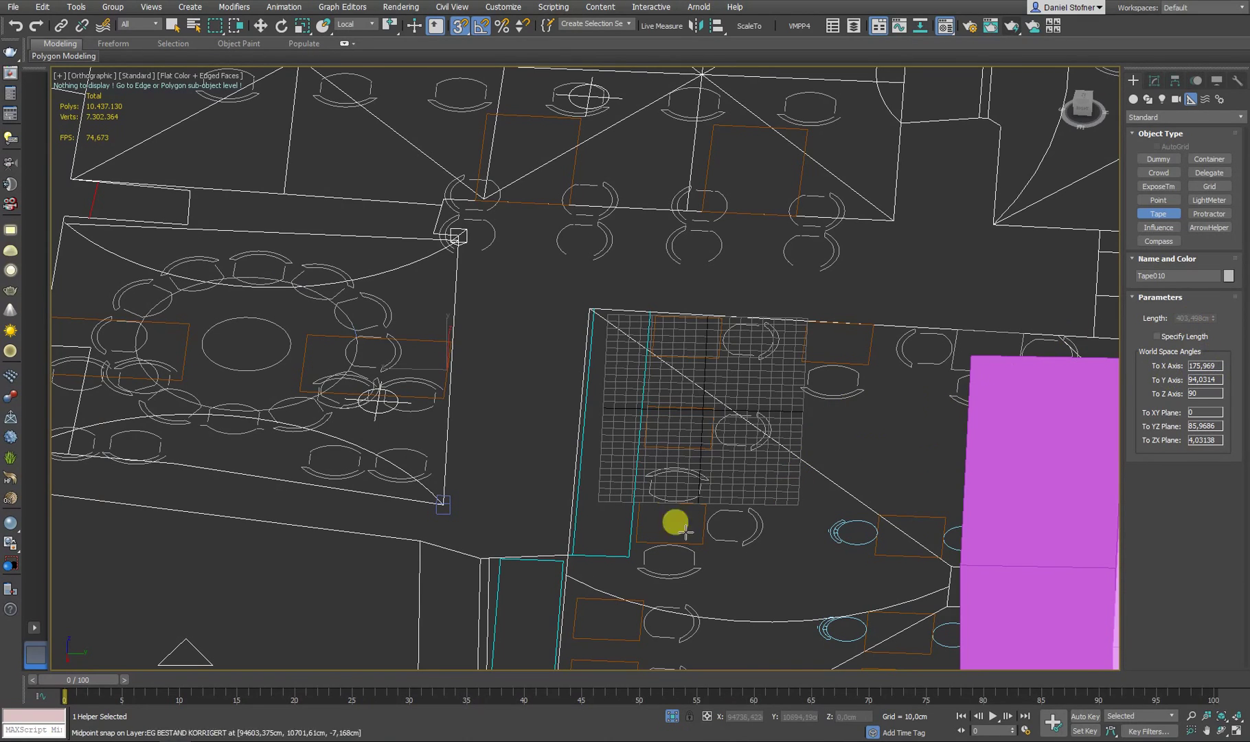
pyautogui.press('w')
pyautogui.scroll(-3, 443, 443)
pyautogui.keyDown('alt'); pyautogui.moveTo(434, 437); pyautogui.dragTo(363, 460, button='middle'); pyautogui.keyUp('alt')
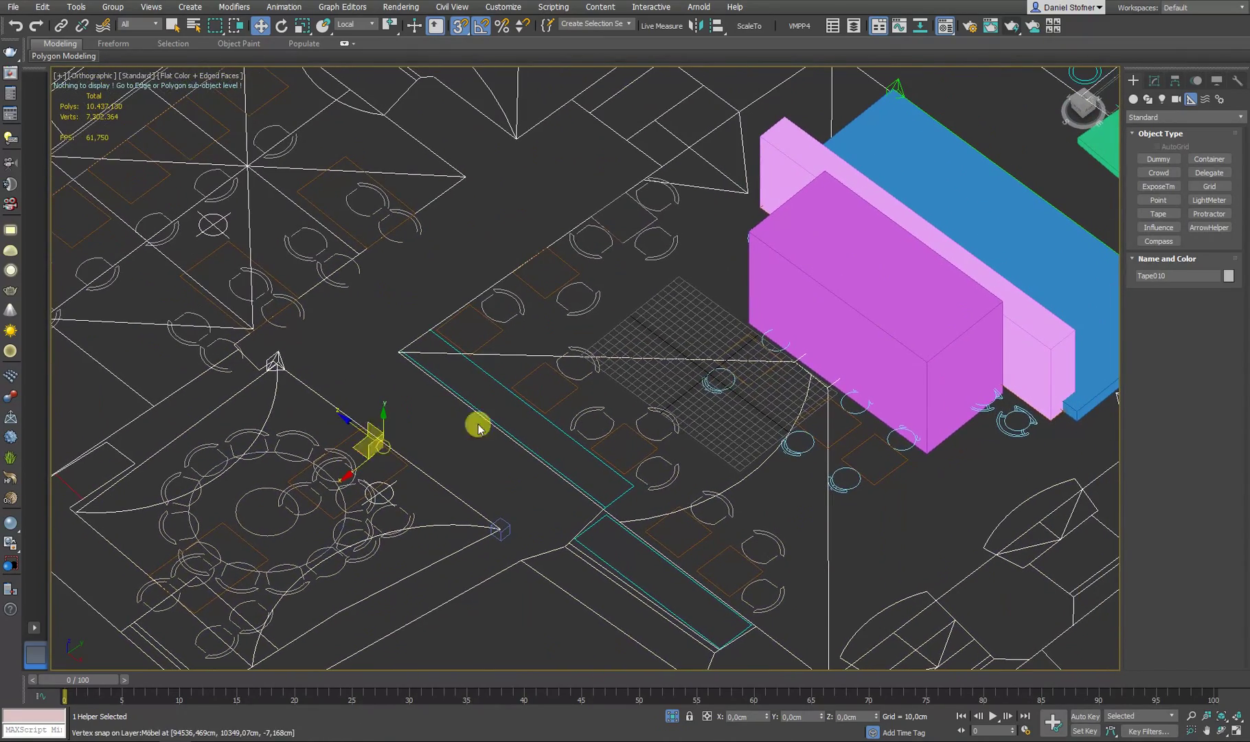
# - Pick the tape helper by the round table as the Move tool's reference coordinate system
pyautogui.click(360, 24)
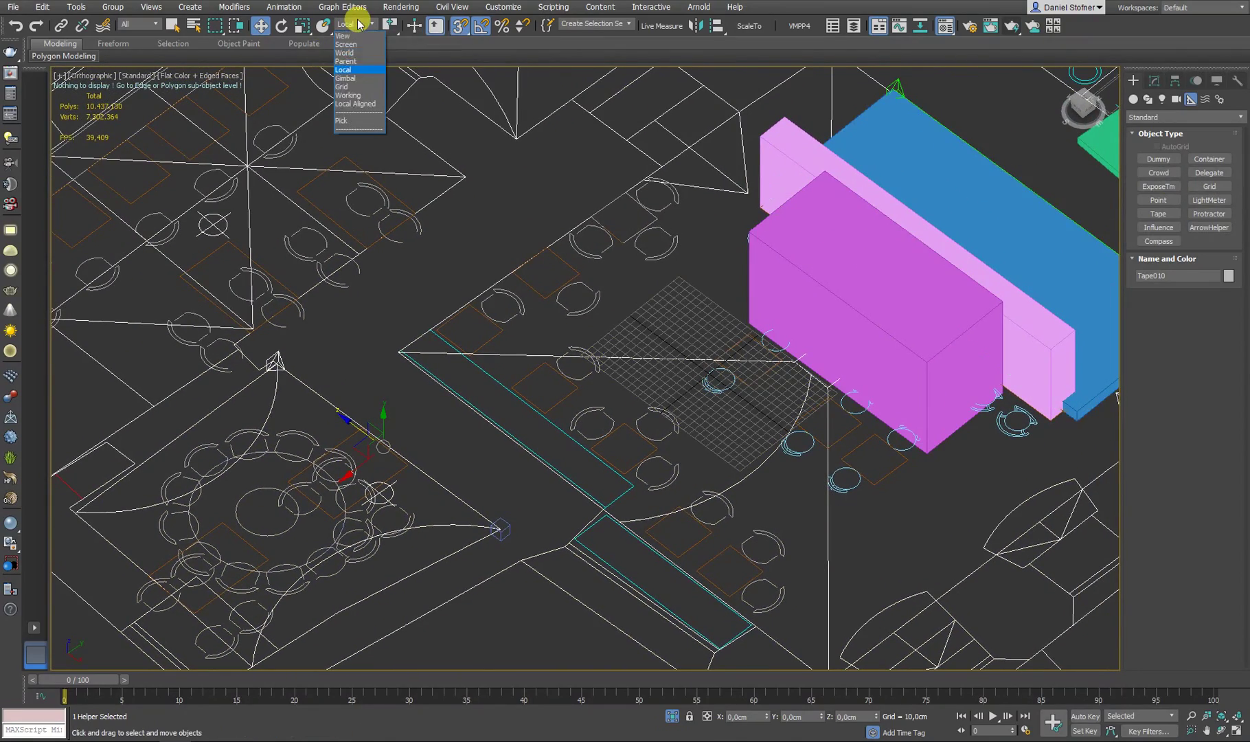
pyautogui.click(352, 122)
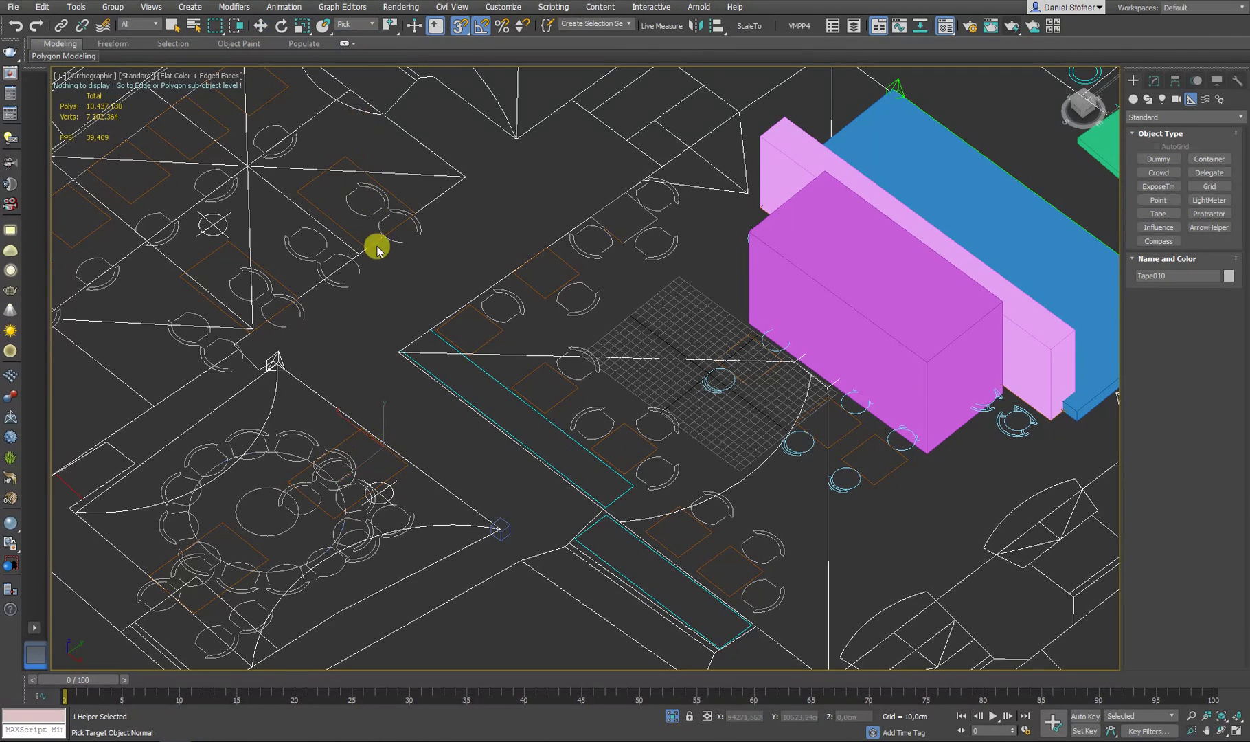
pyautogui.click(276, 354)
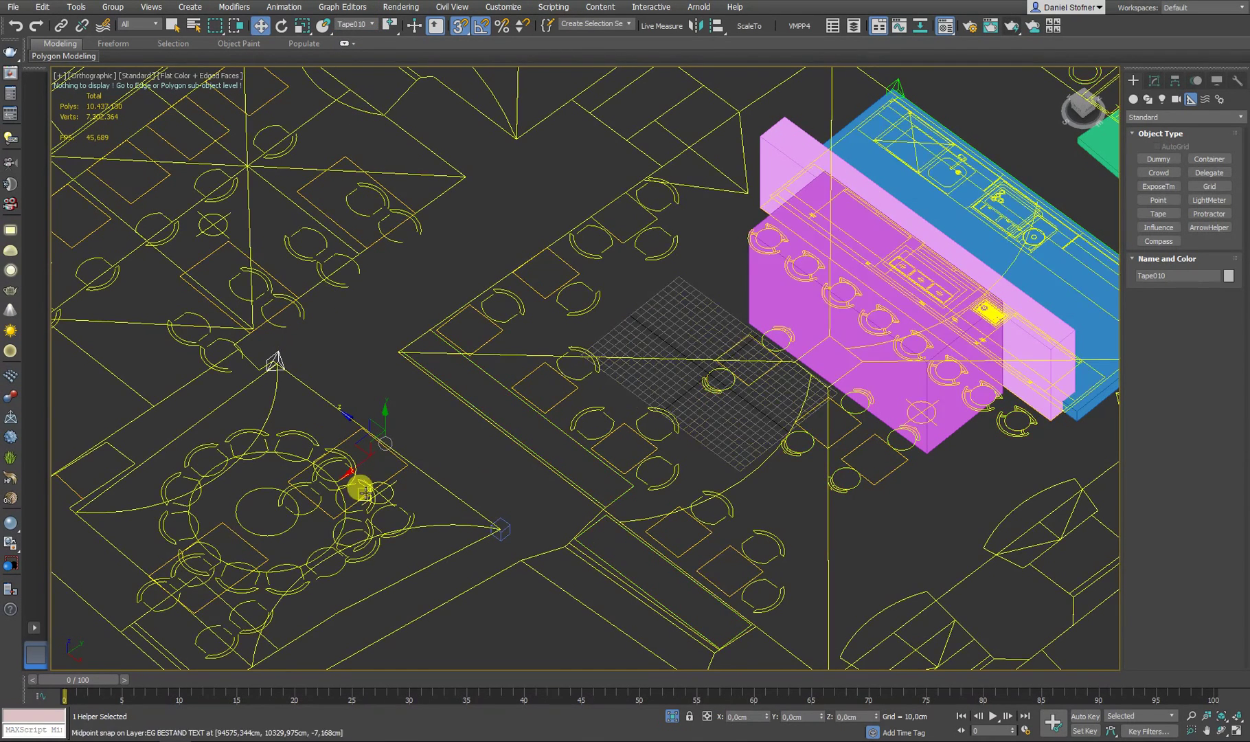
pyautogui.click(1133, 99)
pyautogui.click(1159, 158)
pyautogui.moveTo(399, 304); pyautogui.dragTo(522, 499)
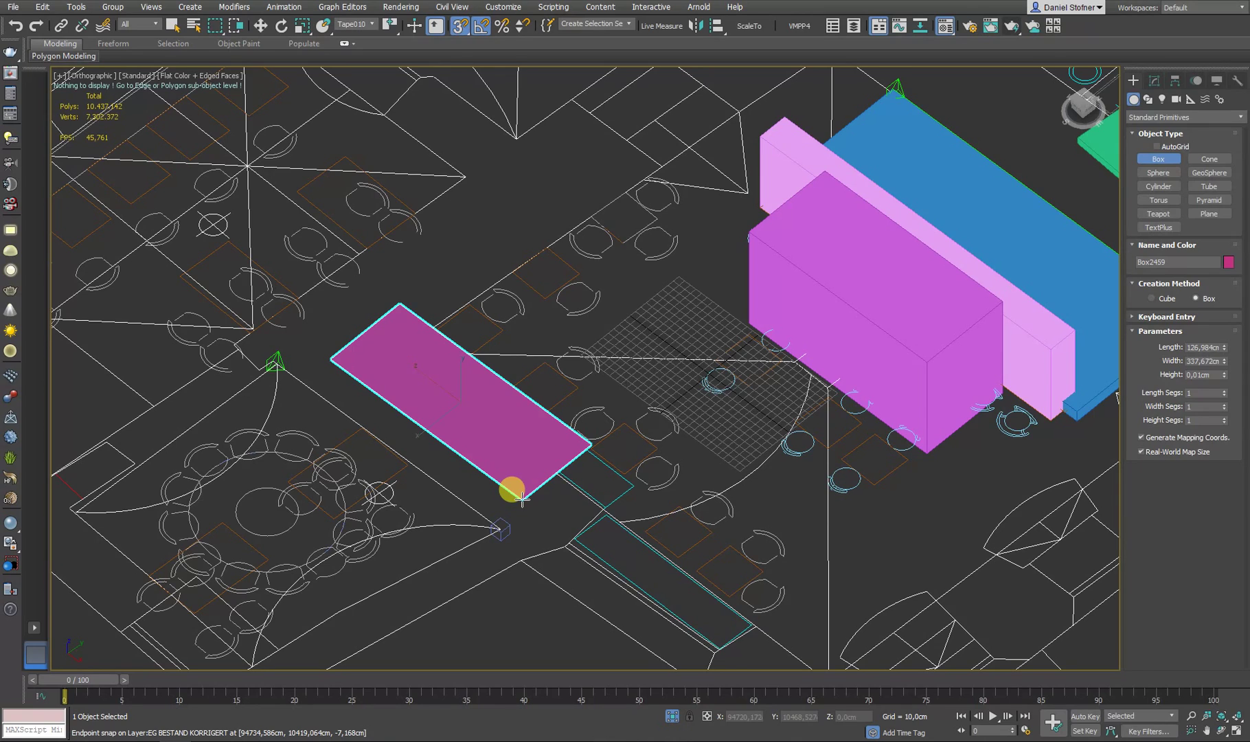
pyautogui.rightClick(522, 499)
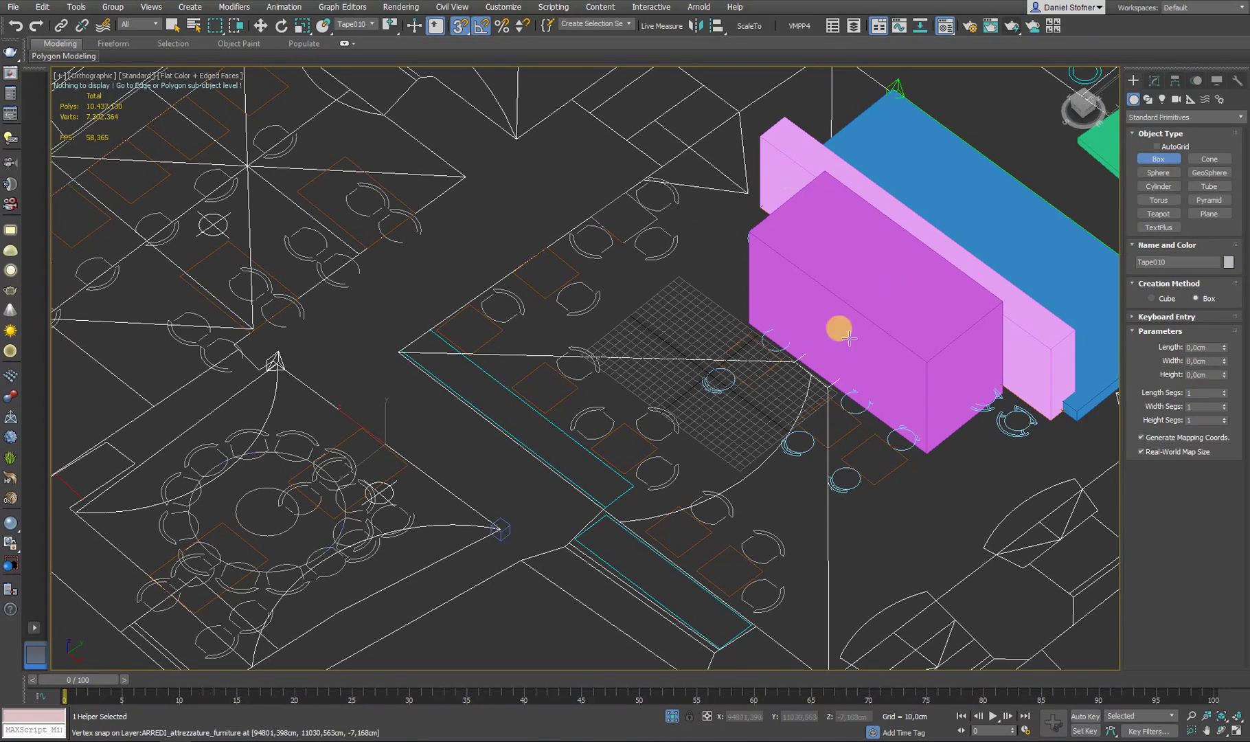
pyautogui.press('w')
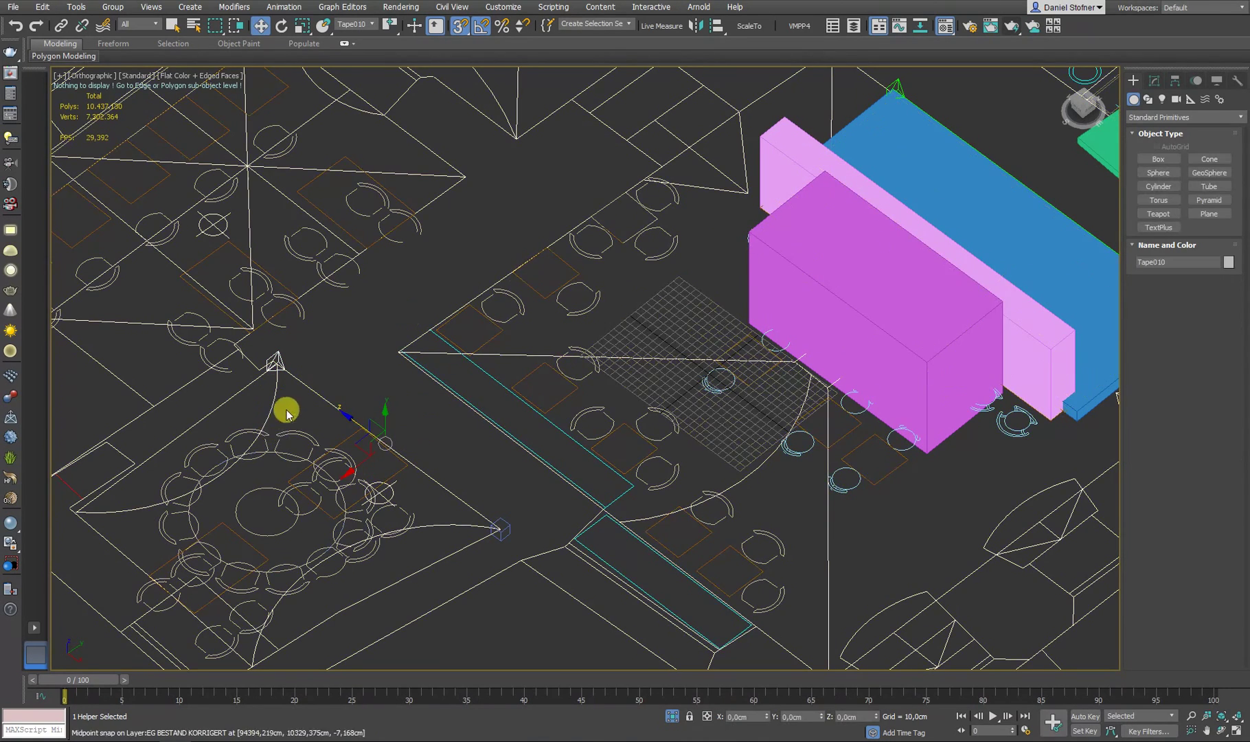
# - Move the magenta counter box beside the round dining table using the tape helper's coordinate axes
pyautogui.click(818, 311)
pyautogui.moveTo(832, 315); pyautogui.dragTo(395, 457)
pyautogui.keyDown('alt'); pyautogui.moveTo(344, 428); pyautogui.dragTo(459, 412, button='middle'); pyautogui.keyUp('alt')
pyautogui.scroll(5, 257, 573)
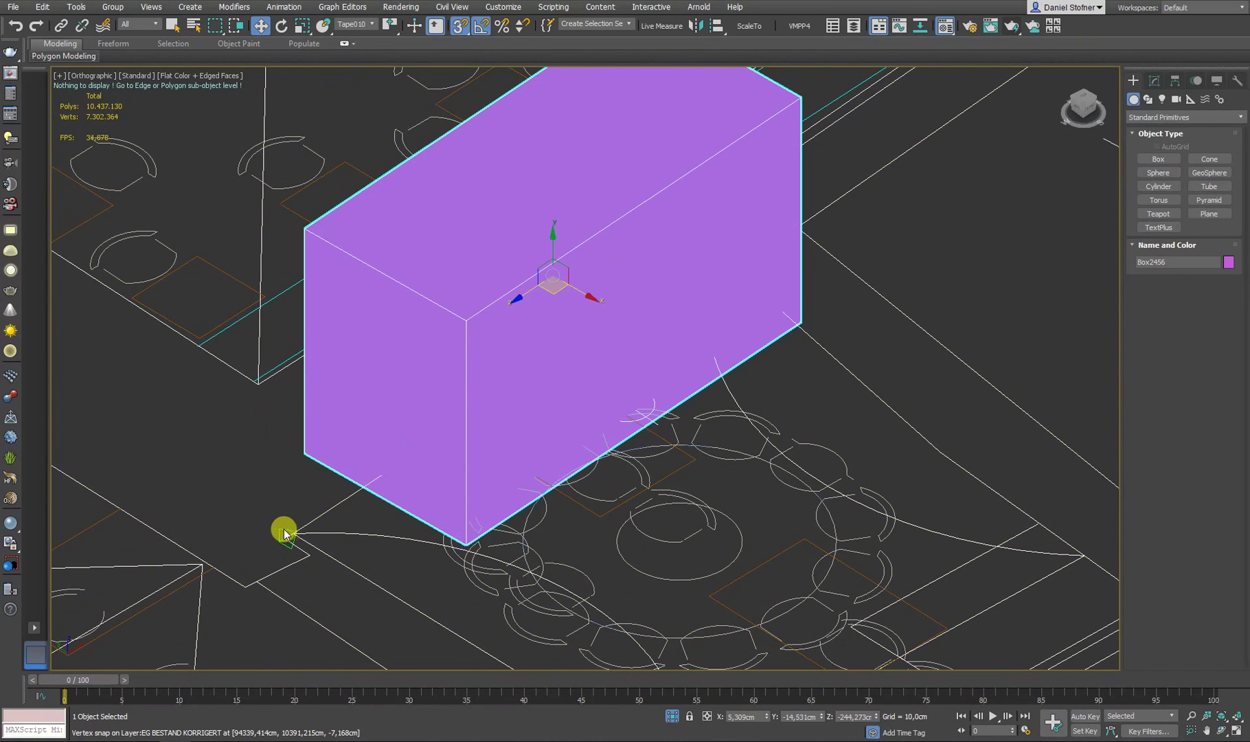
# - Select the tape helper by the round table and set the Rotate tool's reference coordinate system to Tape010
pyautogui.click(280, 530)
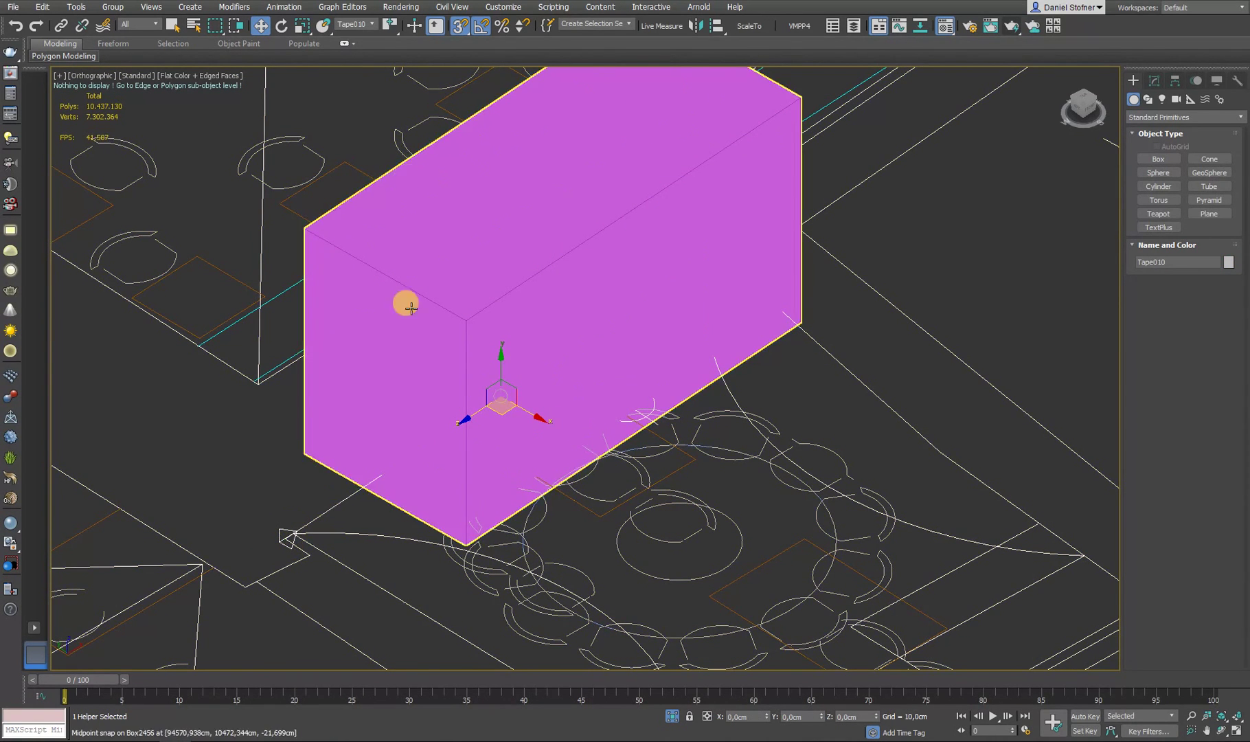
pyautogui.click(352, 24)
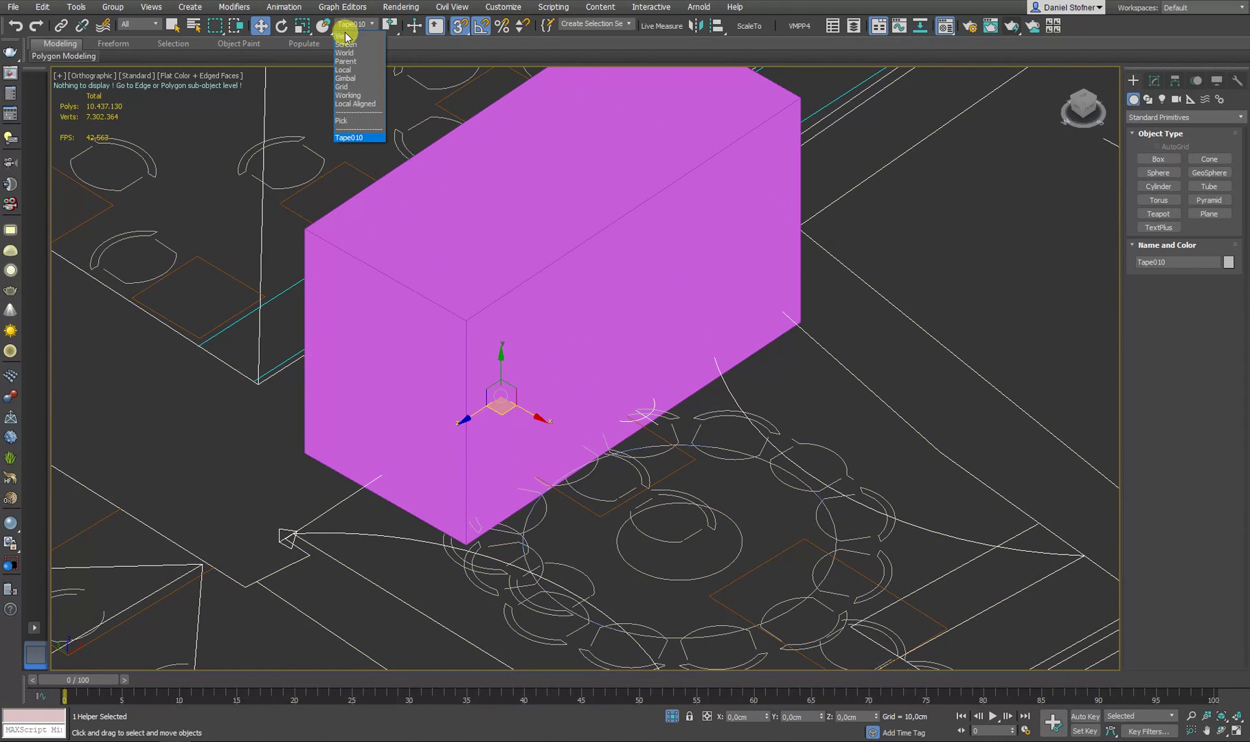
pyautogui.click(349, 137)
pyautogui.press('e')
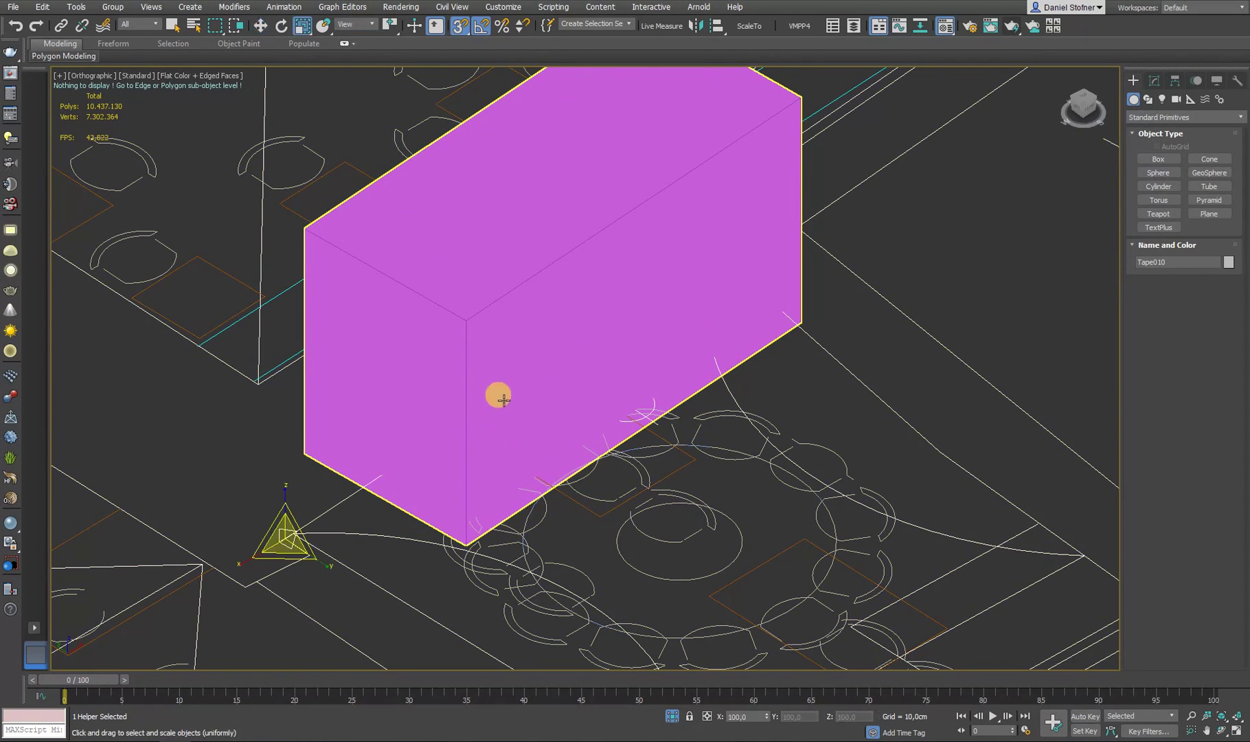
pyautogui.click(352, 24)
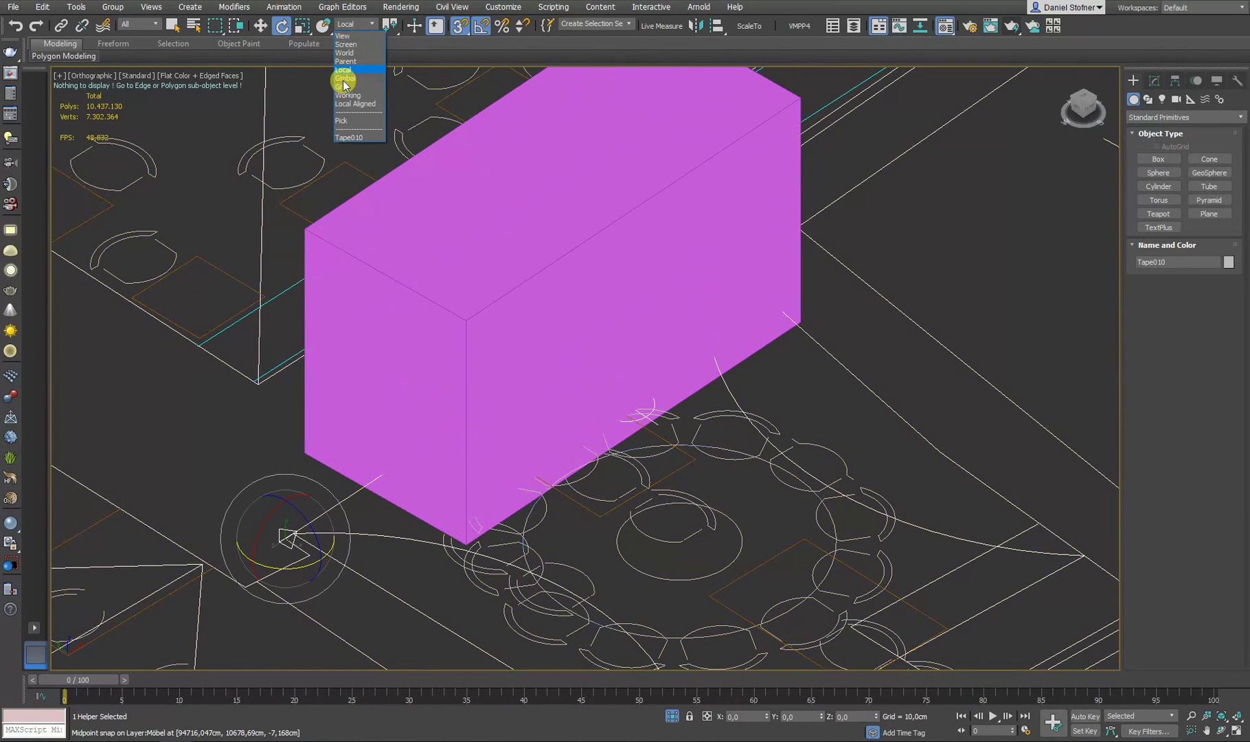
pyautogui.click(350, 137)
# - Try to rotate the magenta counter box in the tape helper's coordinate system, and delete the box
pyautogui.moveTo(294, 505); pyautogui.dragTo(287, 499)
pyautogui.click(427, 399)
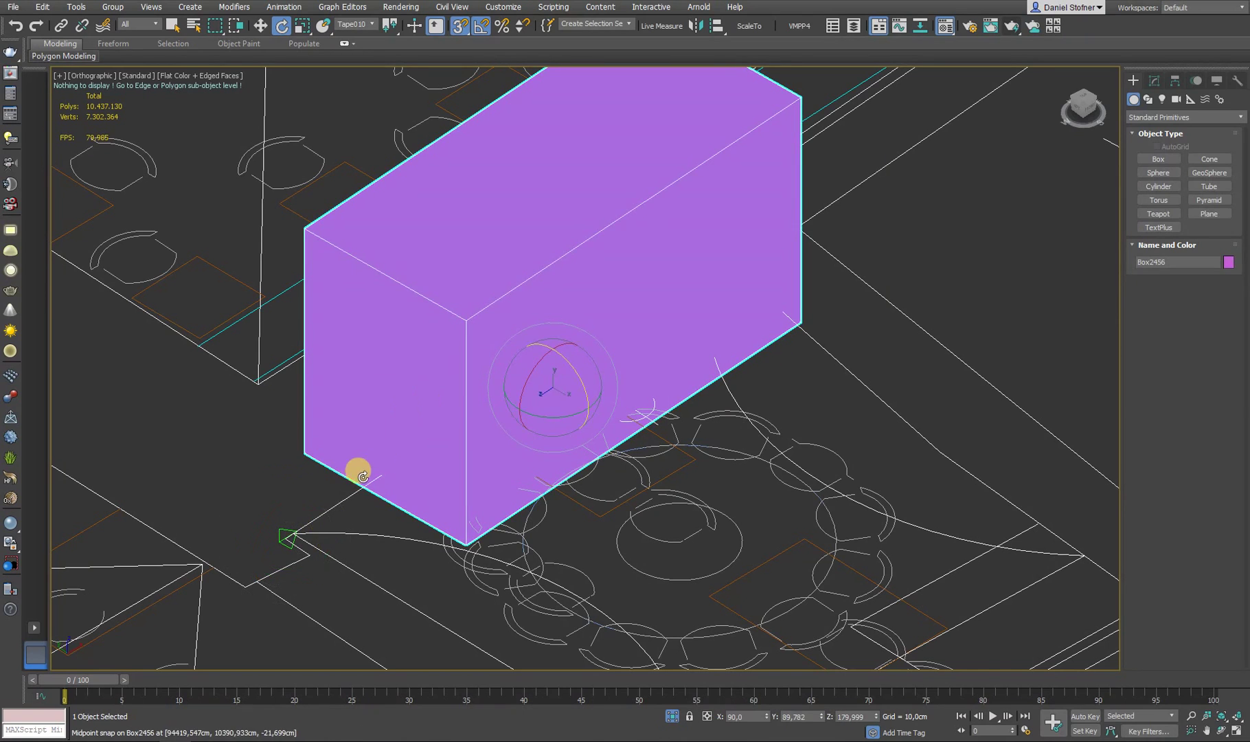
pyautogui.moveTo(571, 365); pyautogui.dragTo(1172, 135)
pyautogui.rightClick(1172, 134)
pyautogui.scroll(-5, 519, 282)
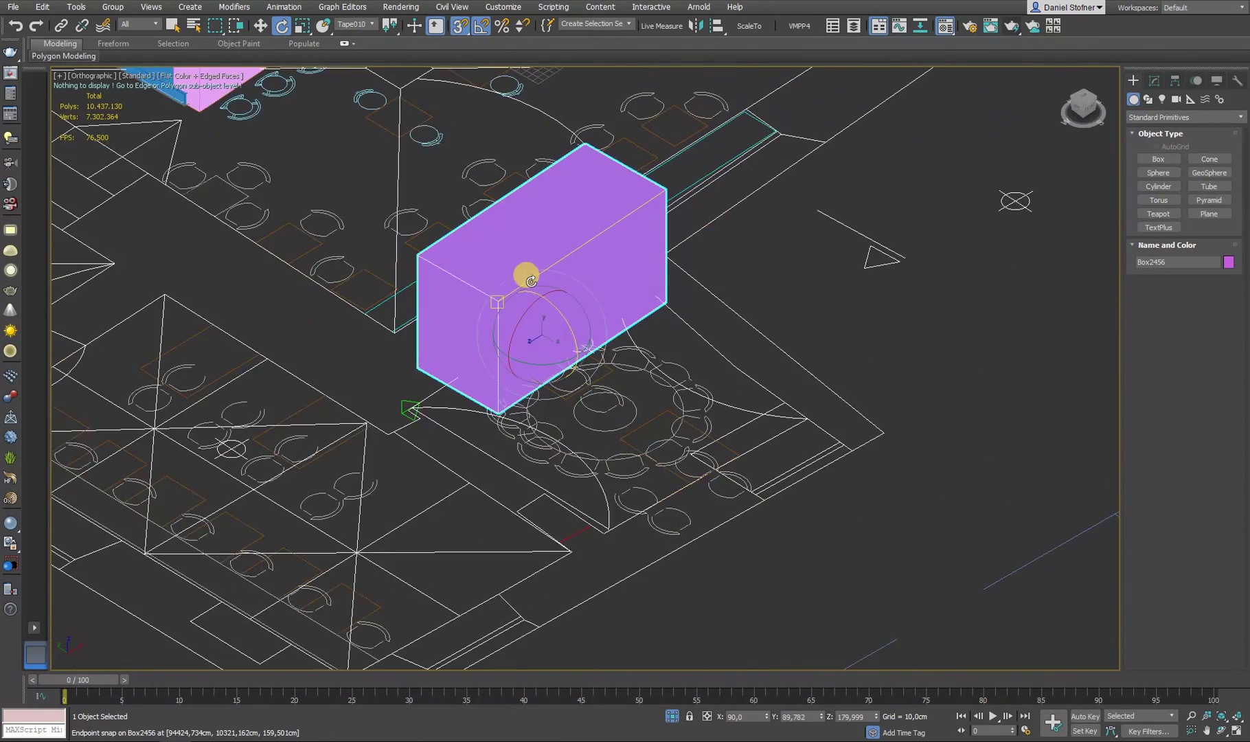
pyautogui.press('Delete')
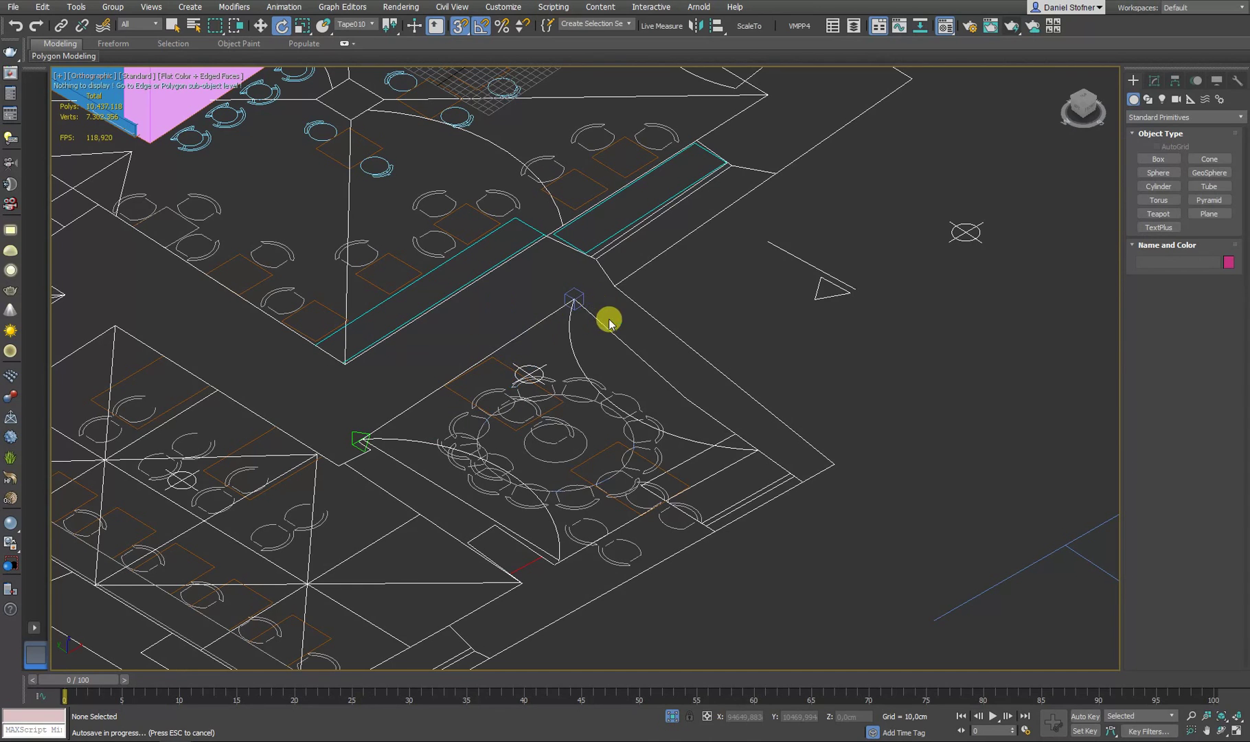
# - Measure the blue slab's dimensions with the Measure utility and compare them with the slab's angled placement in the plan
pyautogui.scroll(-3, 514, 307)
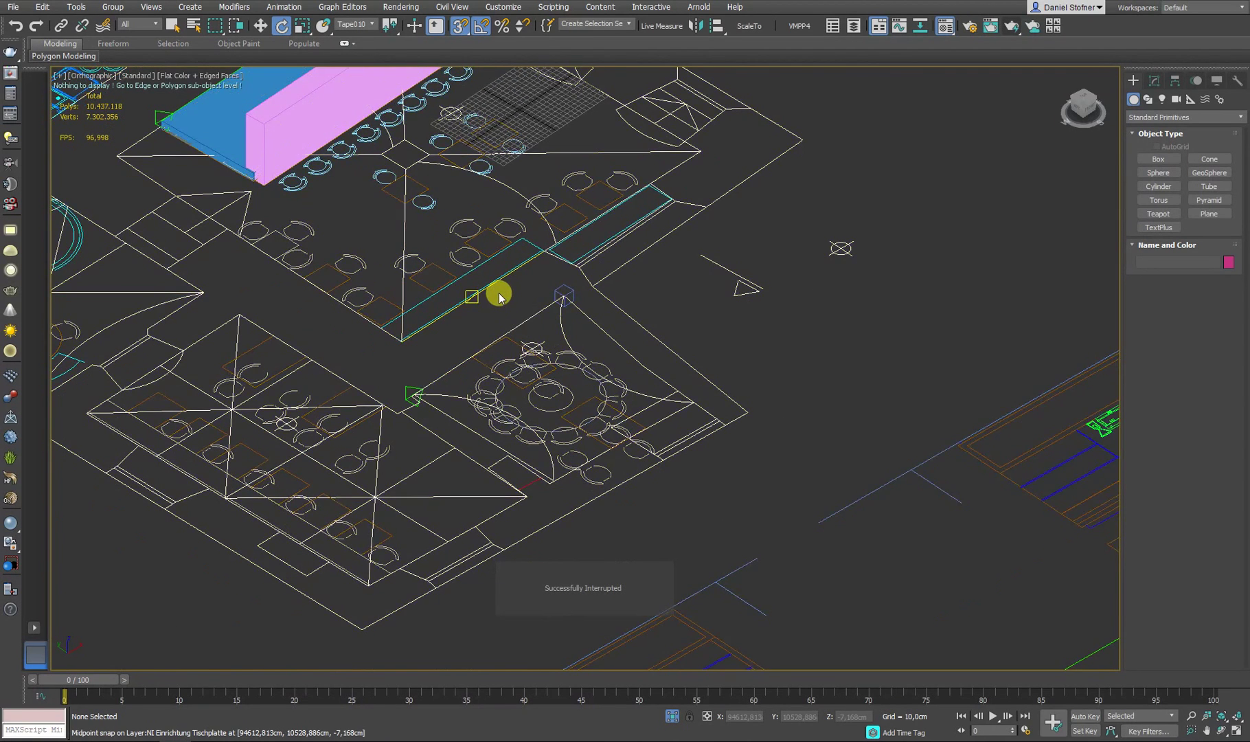
pyautogui.keyDown('alt'); pyautogui.moveTo(499, 293); pyautogui.dragTo(464, 291, button='middle'); pyautogui.keyUp('alt')
pyautogui.hotkey('shift', 'z')
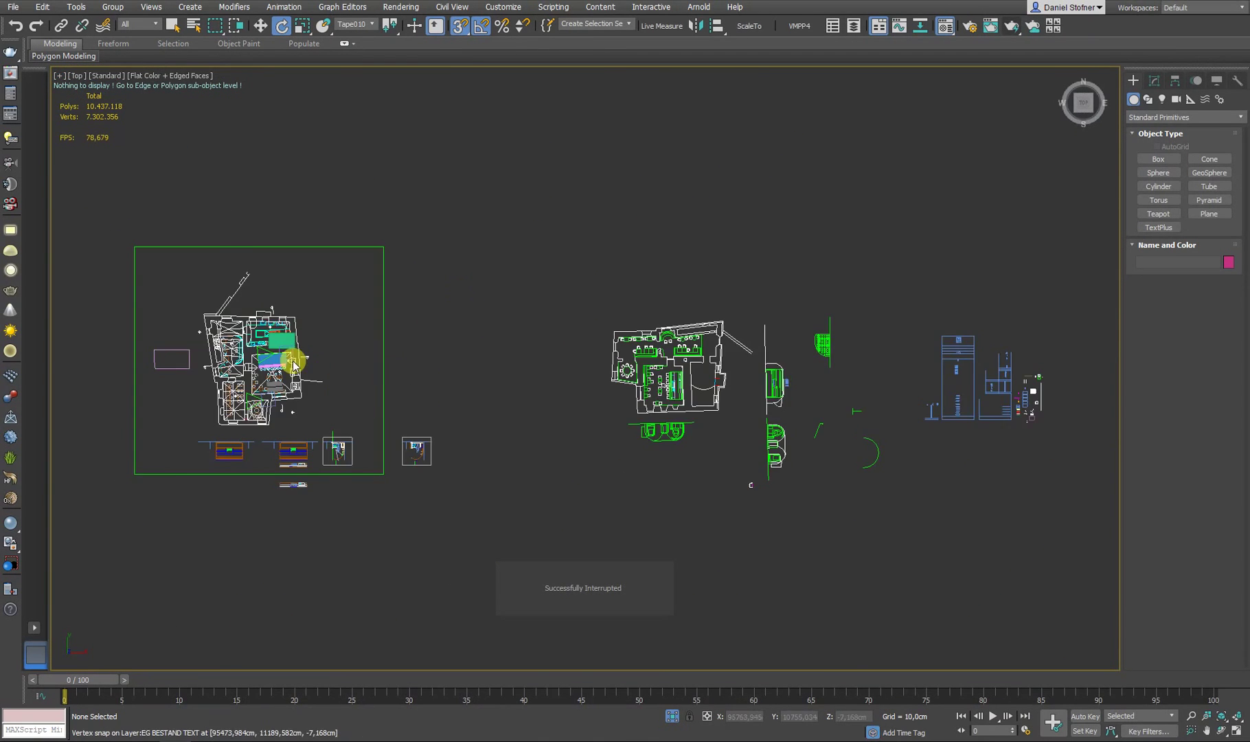
pyautogui.scroll(6, 285, 357)
pyautogui.keyDown('alt'); pyautogui.moveTo(380, 346); pyautogui.dragTo(359, 336, button='middle'); pyautogui.keyUp('alt')
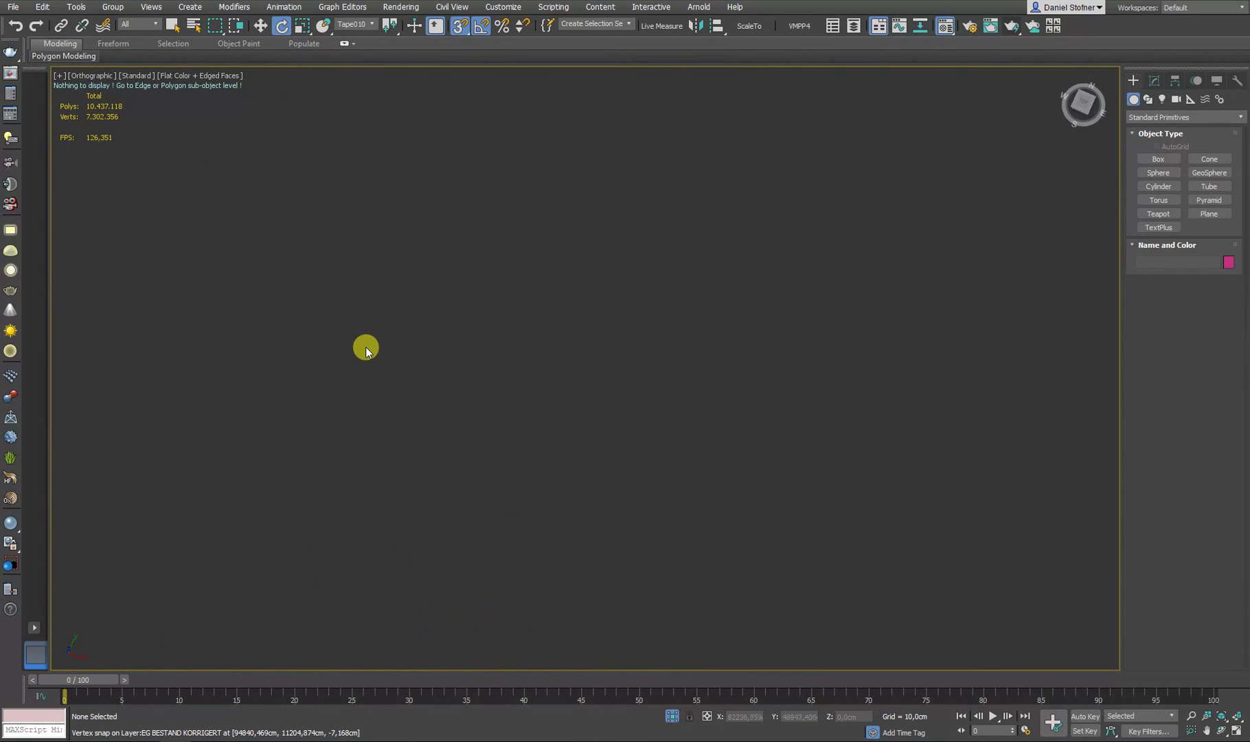
pyautogui.hotkey('shift', 'z')
pyautogui.scroll(8, 274, 355)
pyautogui.click(271, 354)
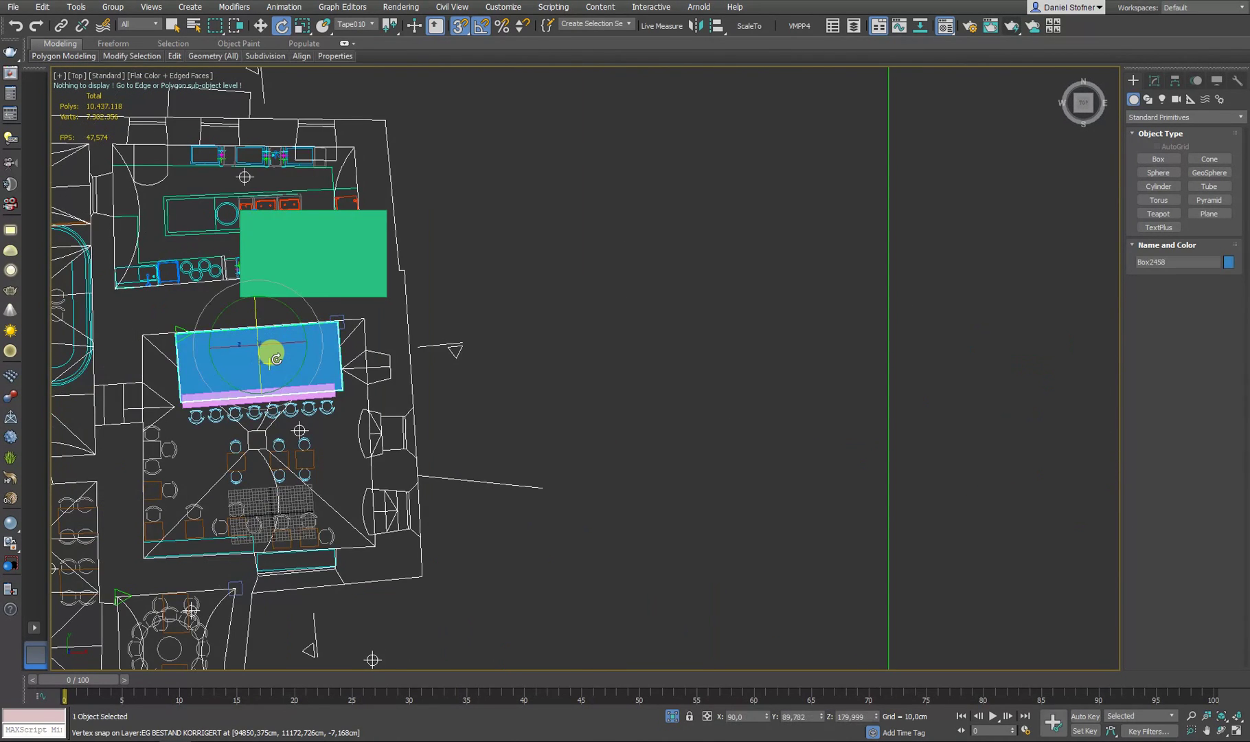
pyautogui.keyDown('alt'); pyautogui.moveTo(364, 365); pyautogui.dragTo(282, 362, button='middle'); pyautogui.keyUp('alt')
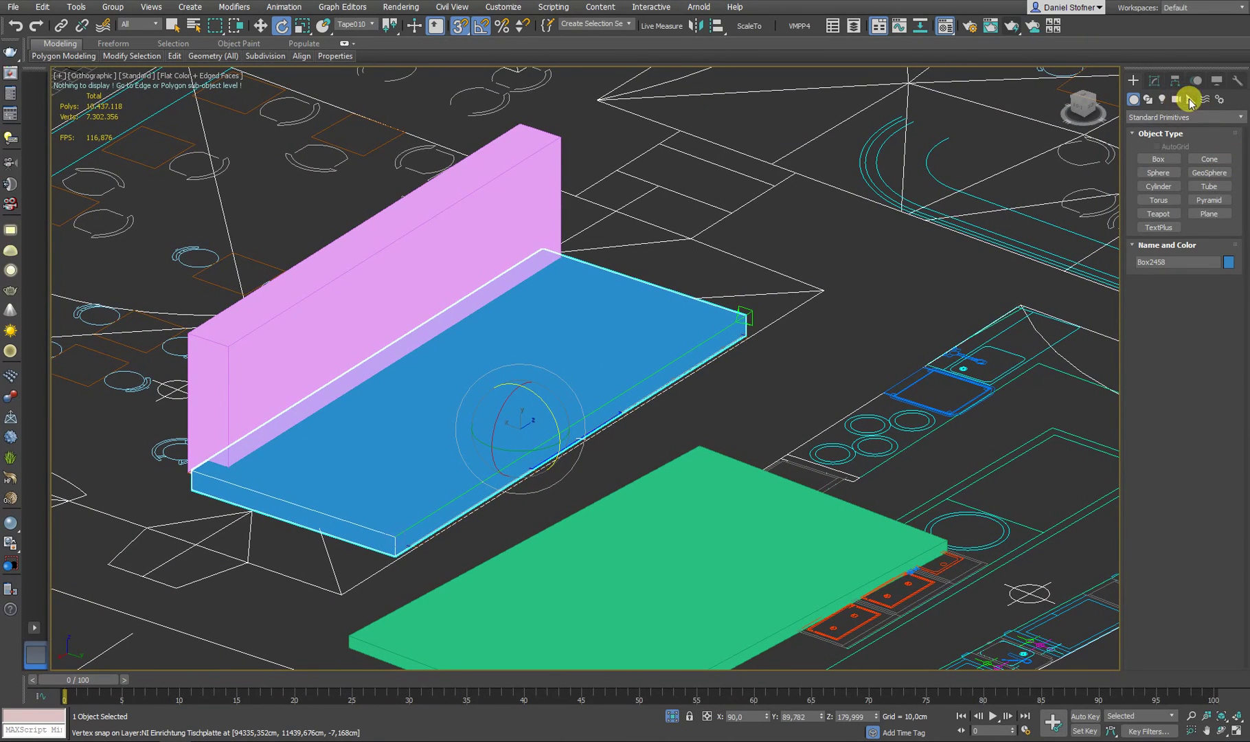
pyautogui.click(1199, 189)
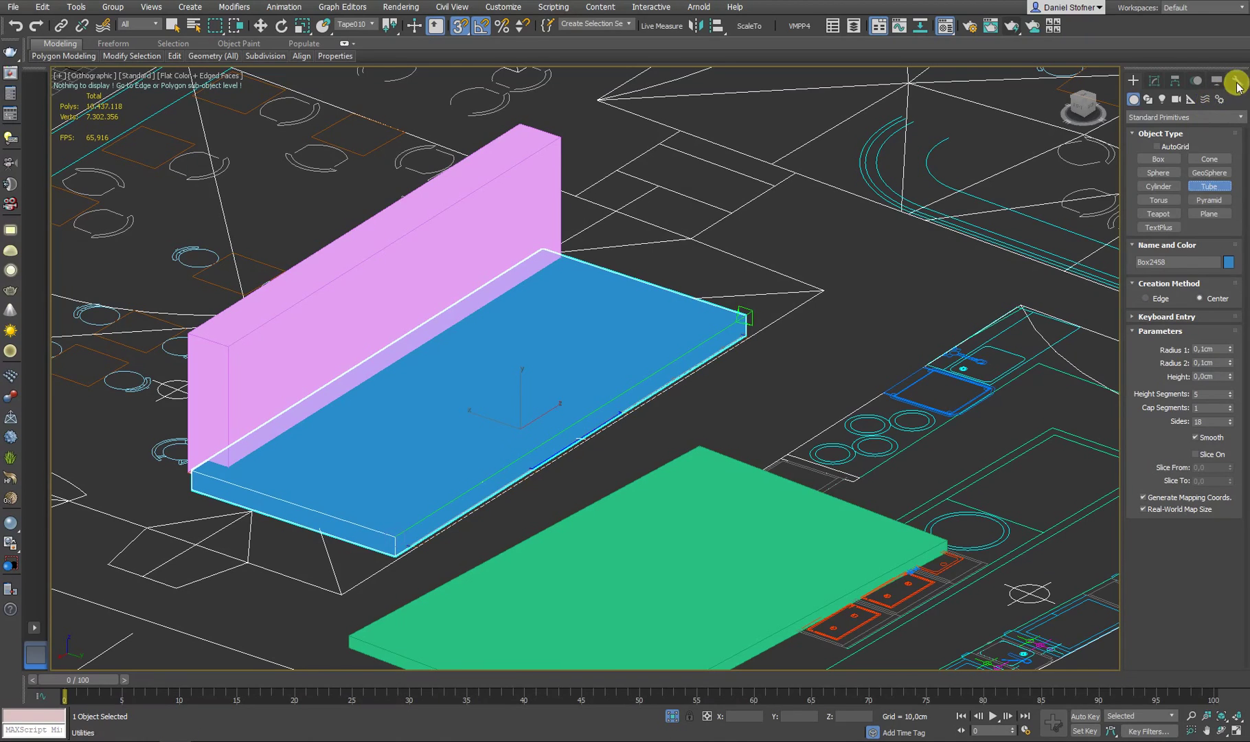
pyautogui.click(1236, 81)
pyautogui.click(1193, 211)
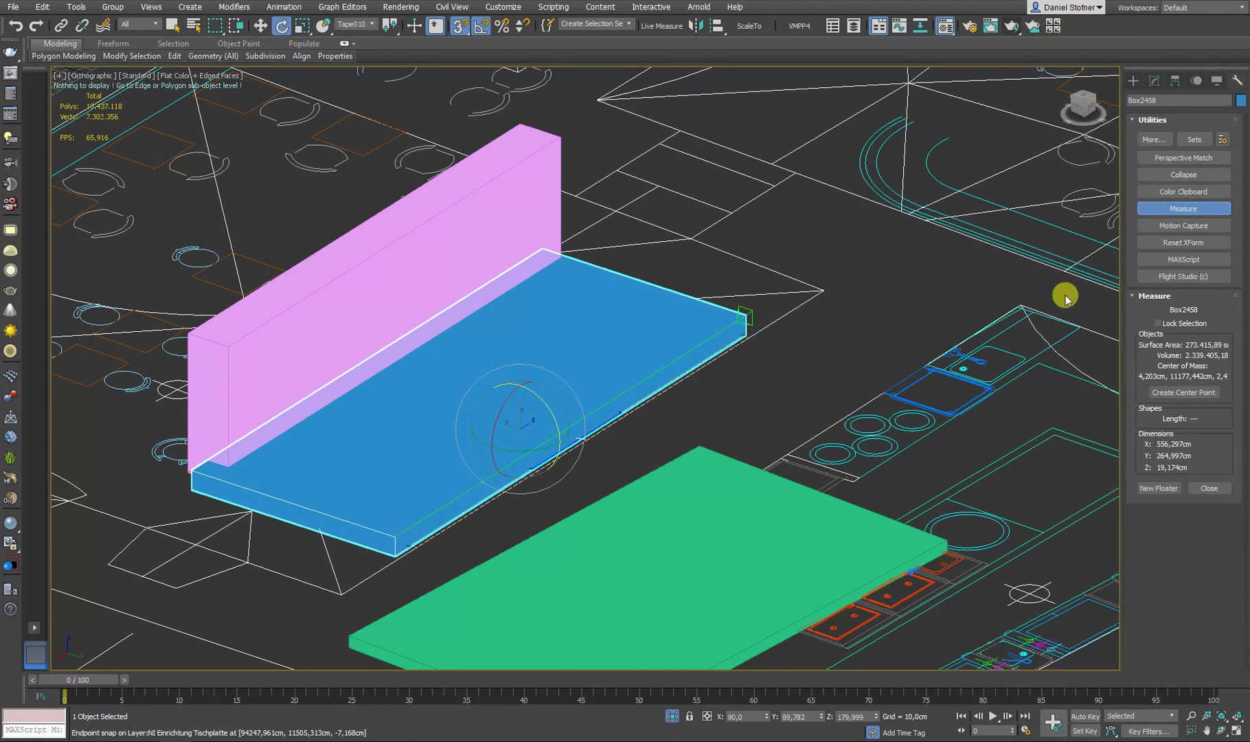
pyautogui.keyDown('alt'); pyautogui.moveTo(887, 349); pyautogui.dragTo(879, 182, button='middle'); pyautogui.keyUp('alt')
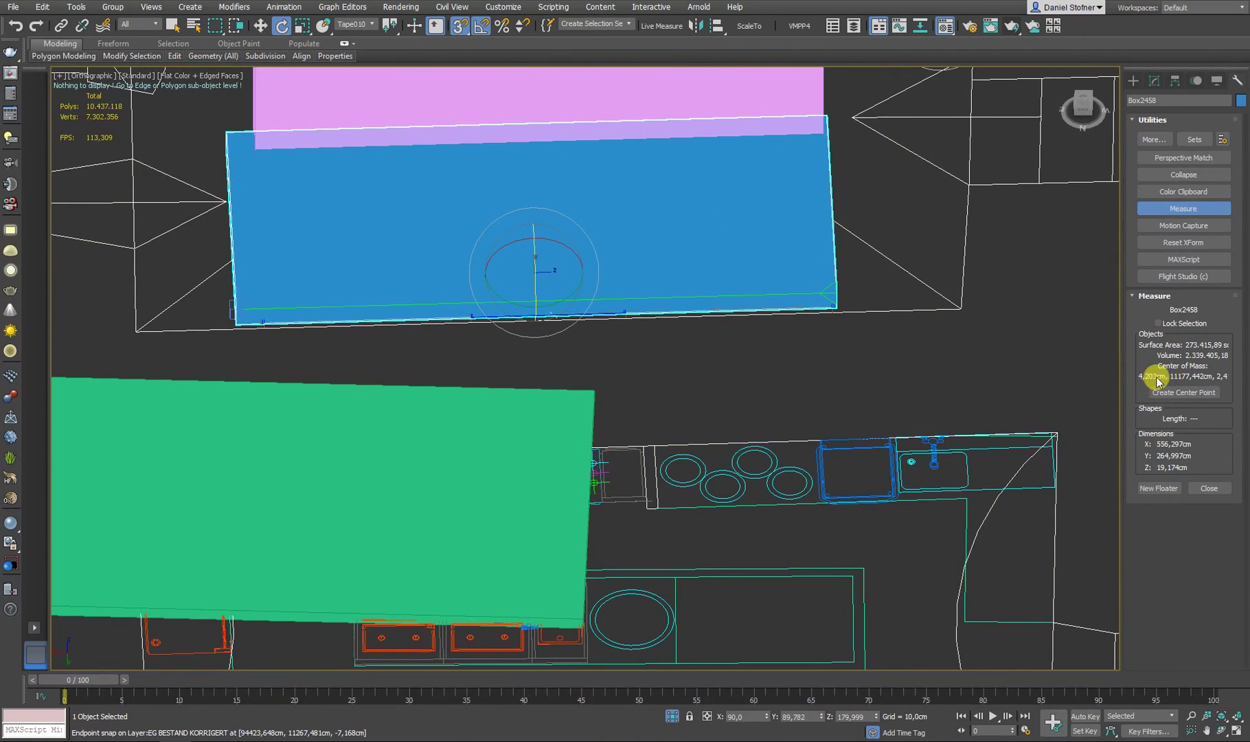
pyautogui.scroll(3, 618, 360)
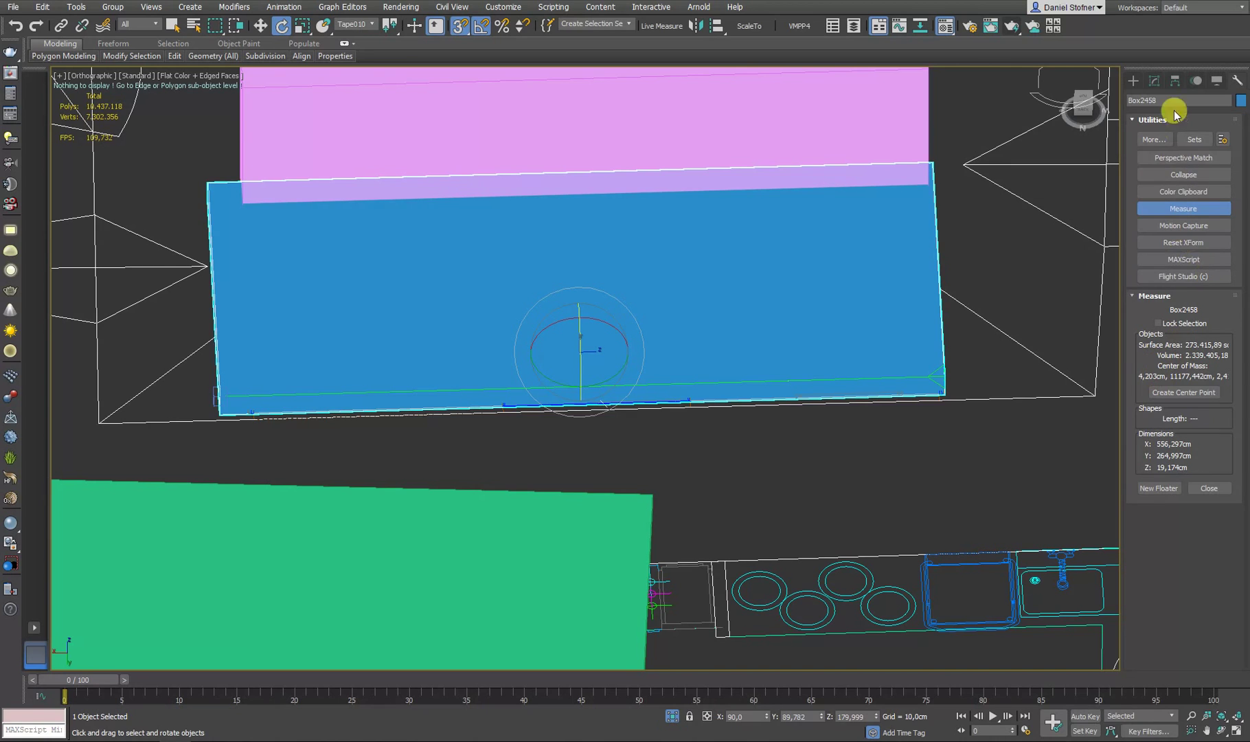
# - Place a Tape helper between the two end corners of the blue slab's kitchen-side long edge to measure its true length
pyautogui.click(1135, 81)
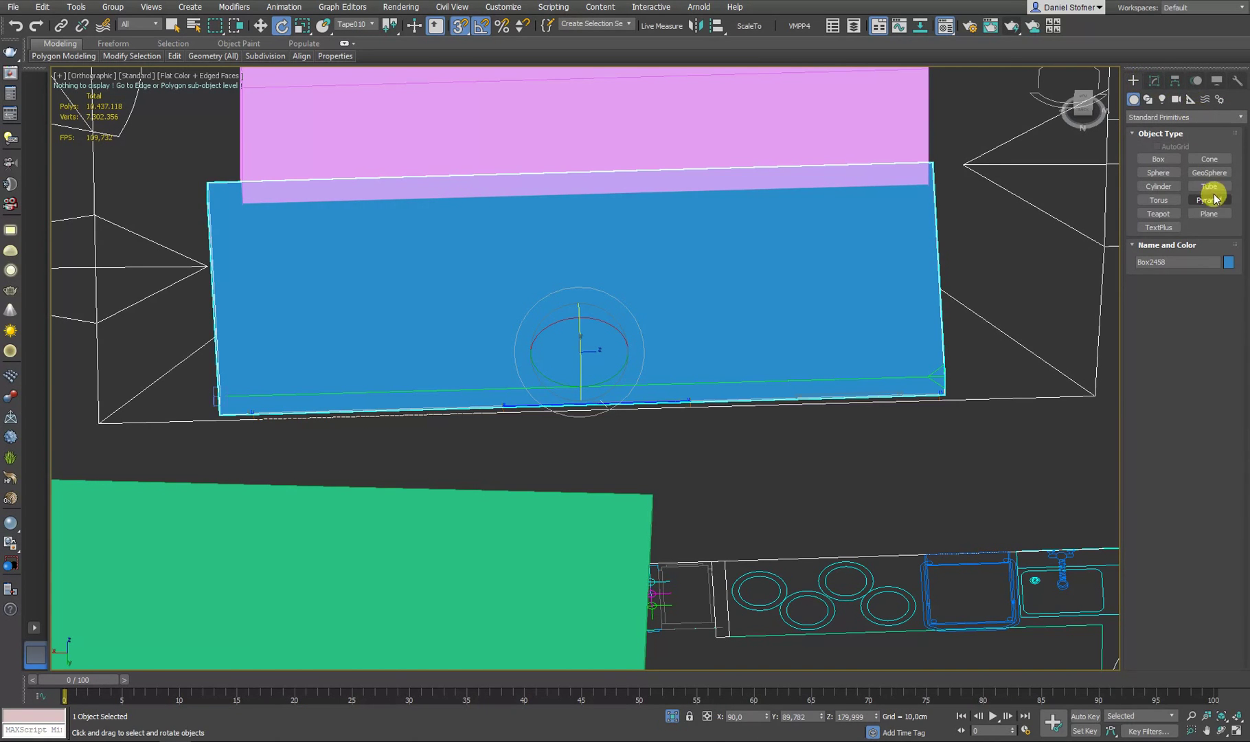
pyautogui.click(1204, 100)
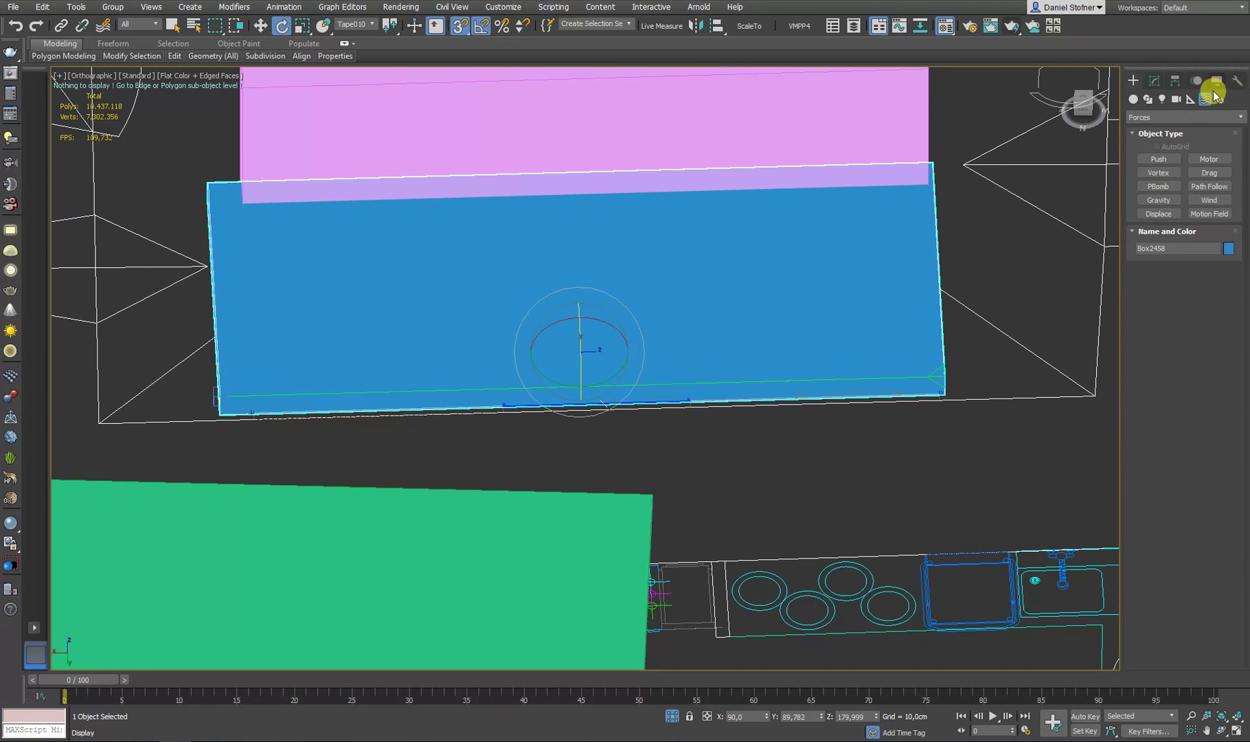
pyautogui.click(1190, 100)
pyautogui.click(1165, 215)
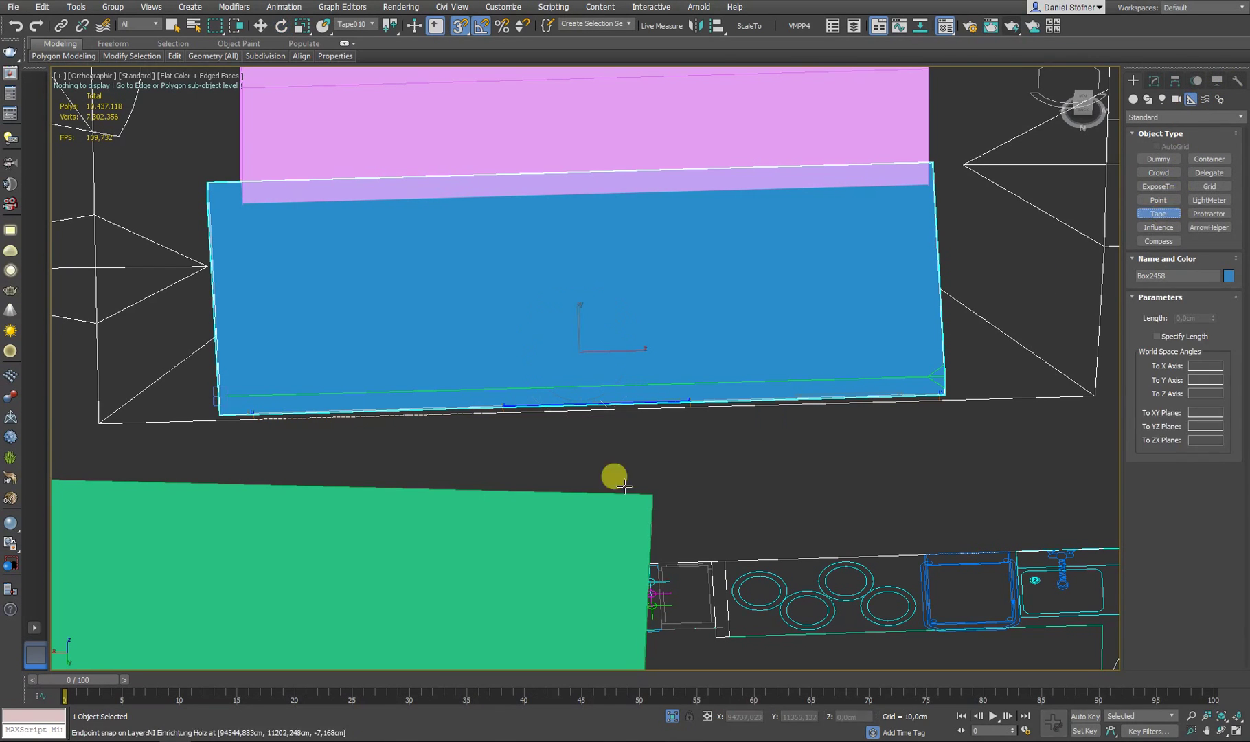
pyautogui.moveTo(217, 412); pyautogui.dragTo(948, 391)
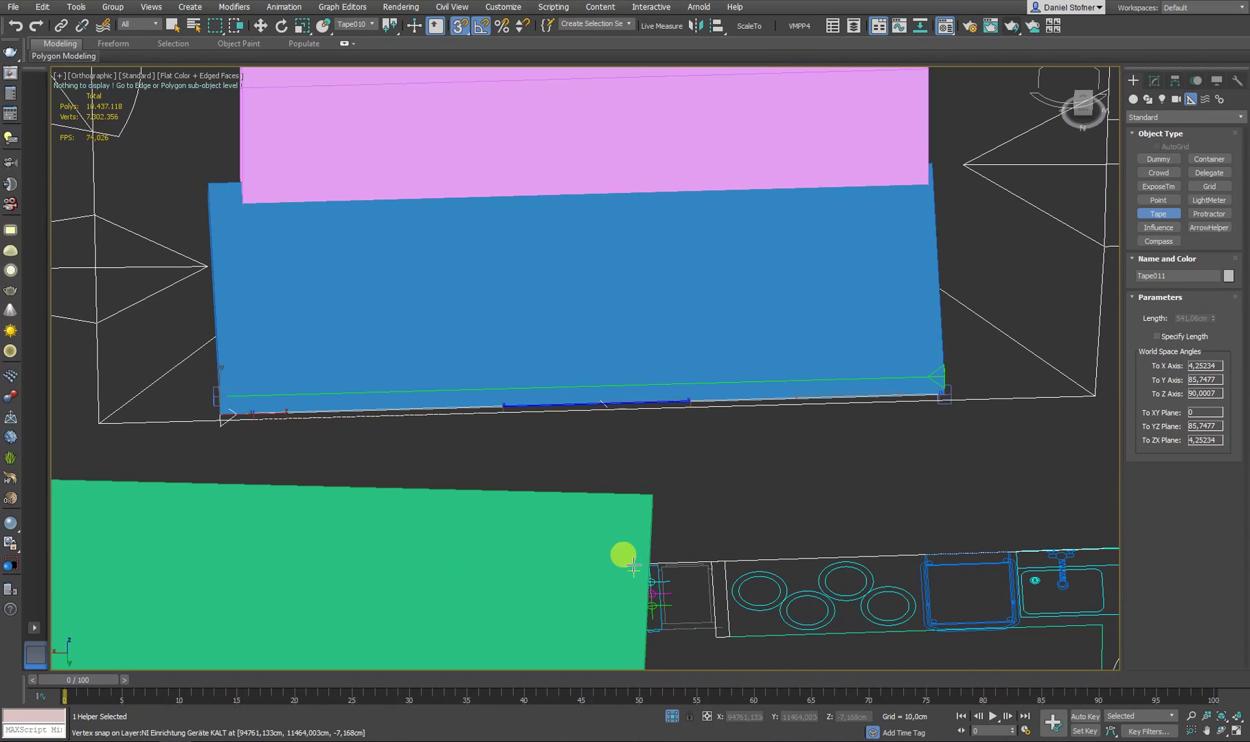
pyautogui.click(1156, 336)
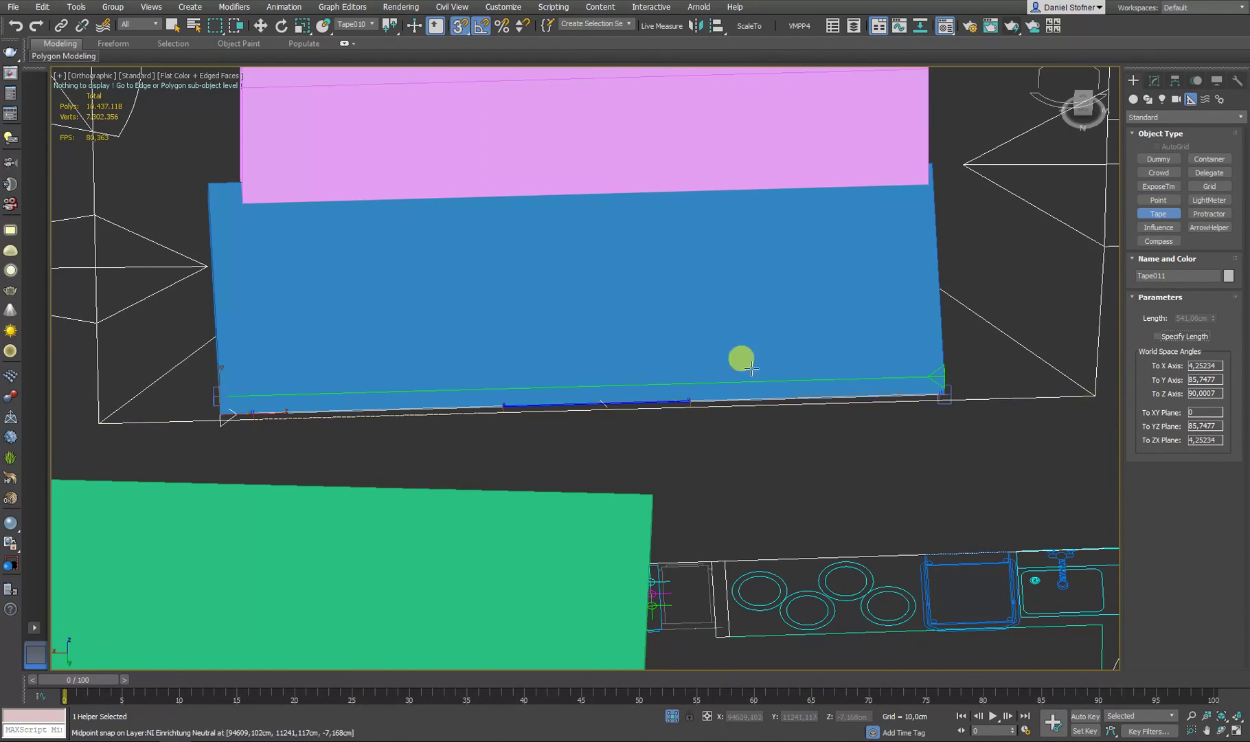
pyautogui.scroll(-5, 636, 374)
pyautogui.scroll(5, 584, 390)
pyautogui.scroll(-3, 595, 400)
pyautogui.click(820, 463)
pyautogui.scroll(3, 749, 447)
pyautogui.scroll(-1, 701, 419)
pyautogui.moveTo(700, 420); pyautogui.dragTo(897, 548, button='middle')
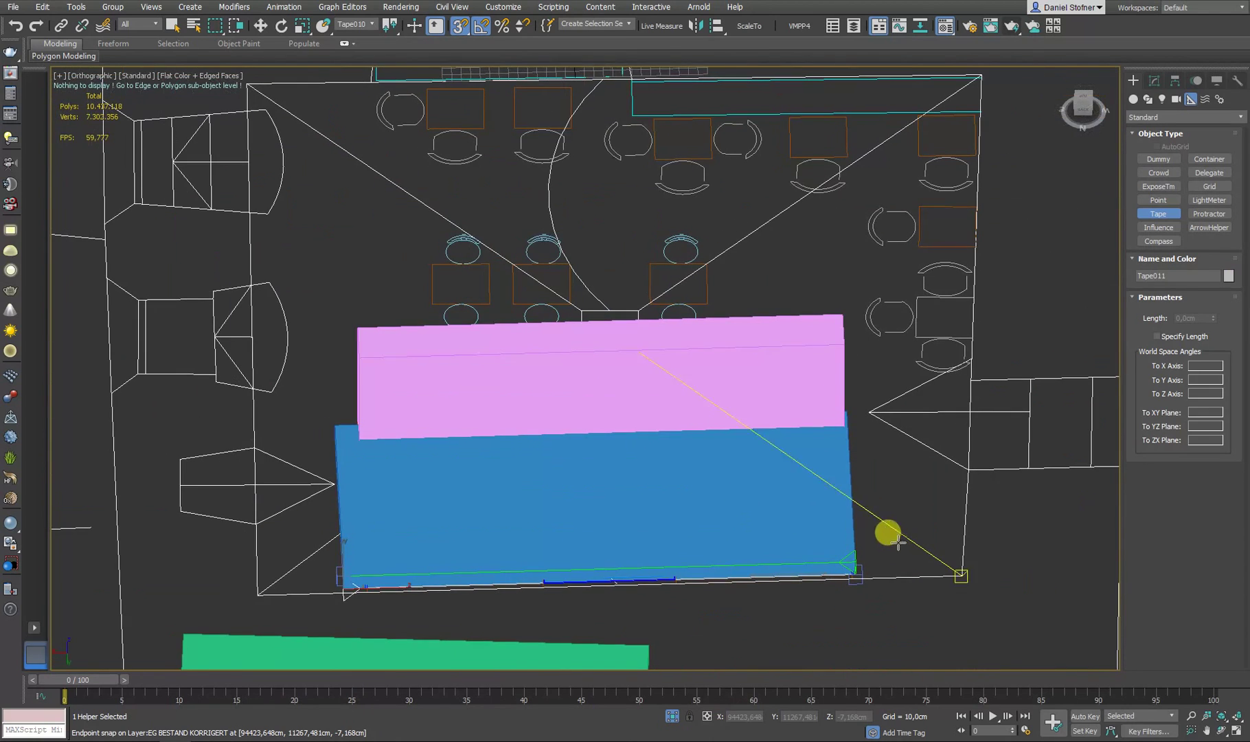
# - Examine the blue slab and the magenta counter box in the Front view, checking how their angled ends appear
pyautogui.scroll(-5, 652, 410)
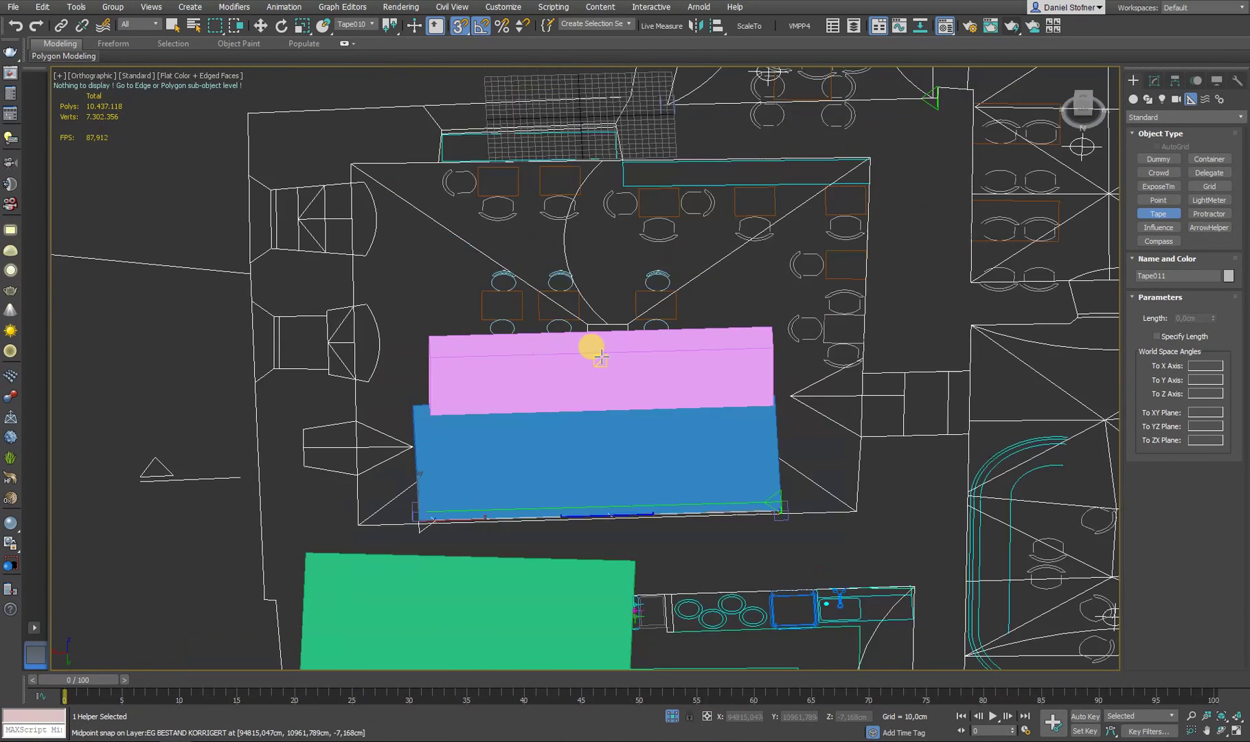
pyautogui.scroll(5, 618, 392)
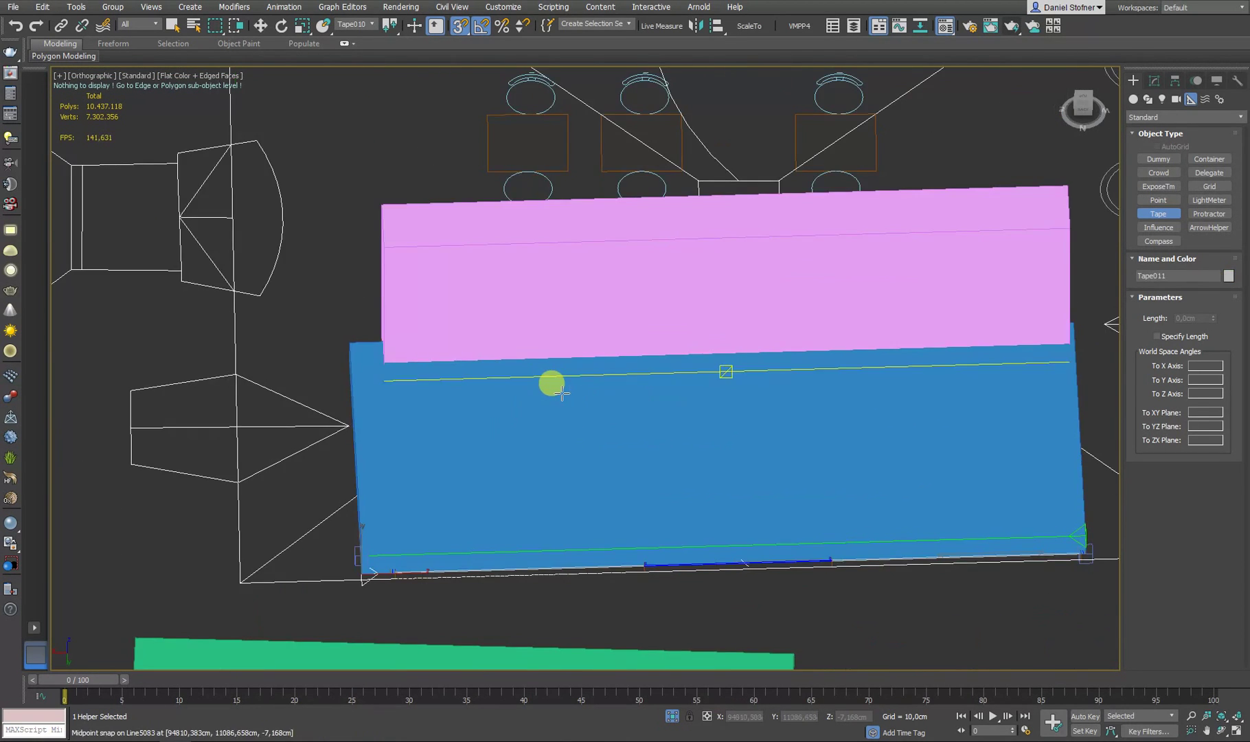
pyautogui.scroll(-3, 552, 382)
pyautogui.press('e')
pyautogui.click(572, 399)
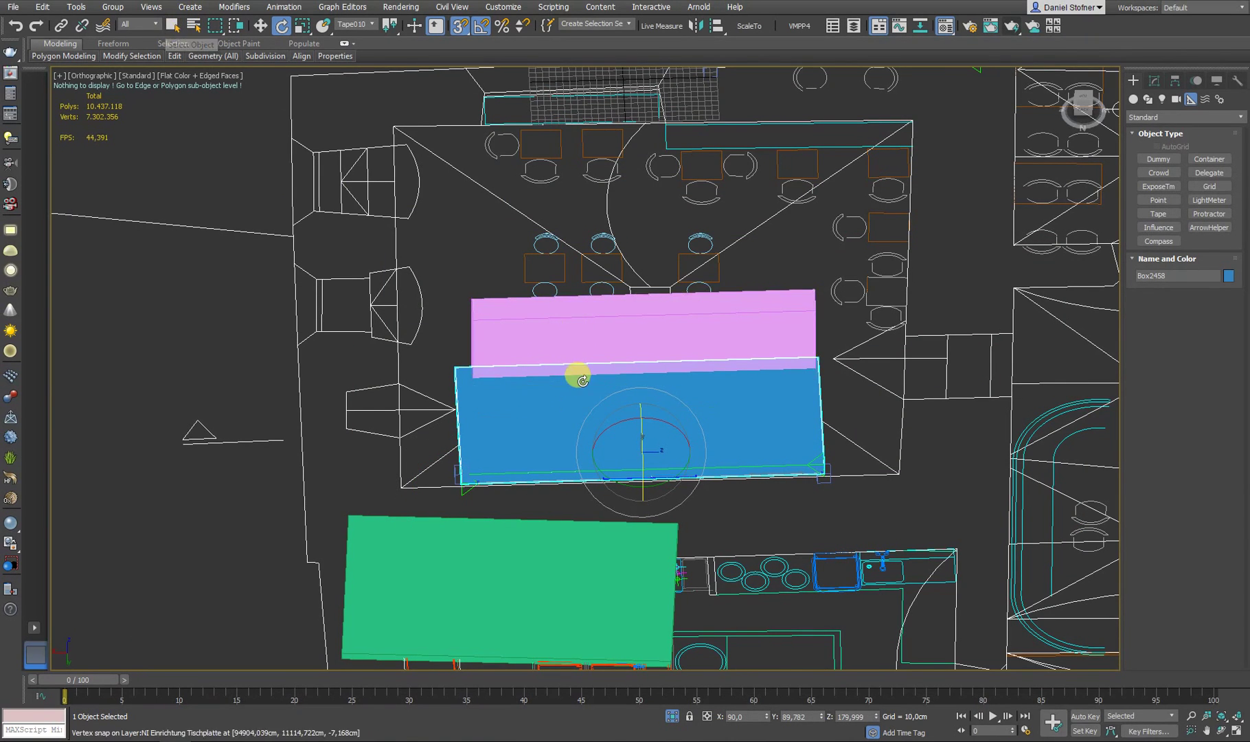
pyautogui.press('f')
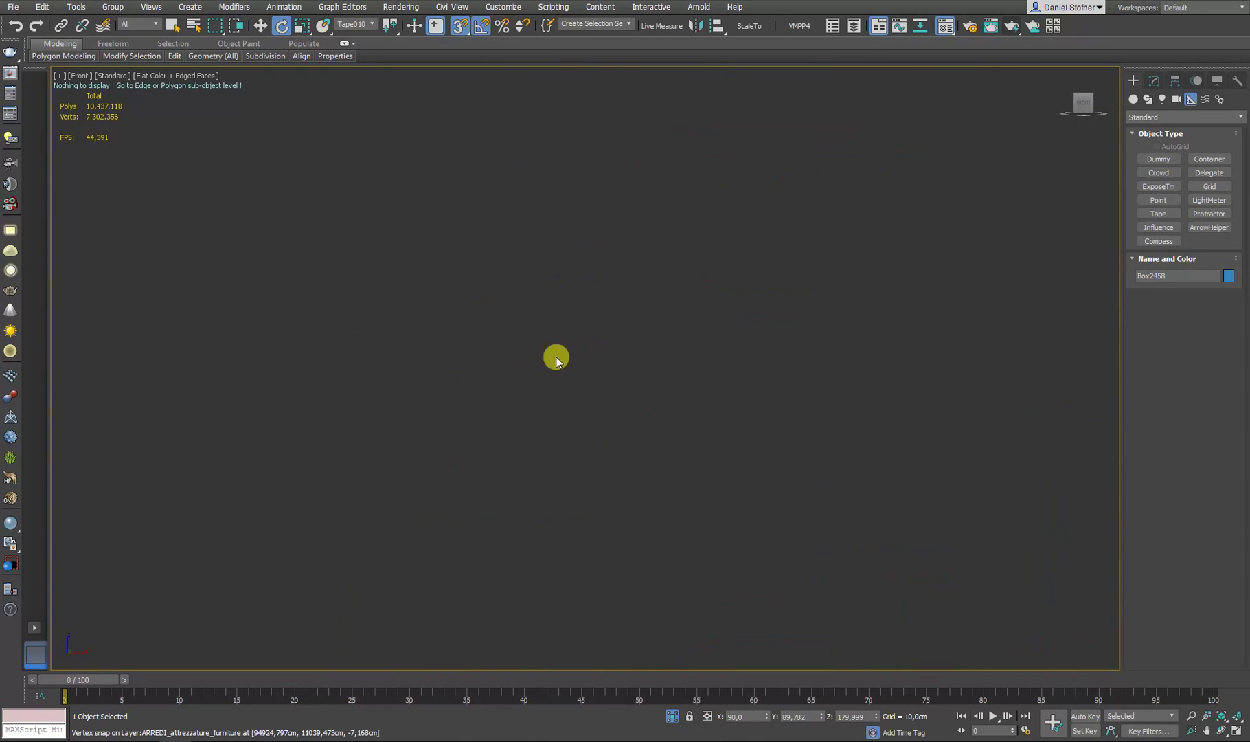
pyautogui.press('z')
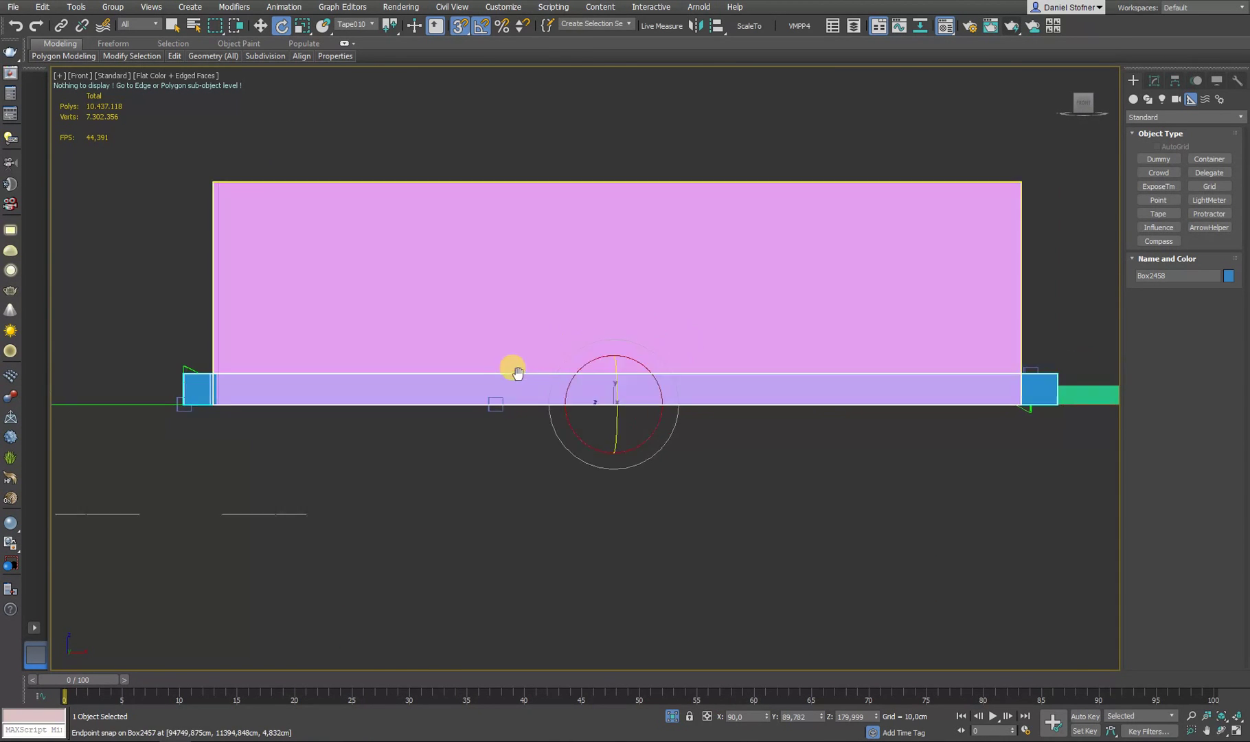
pyautogui.moveTo(517, 371); pyautogui.dragTo(457, 388, button='middle')
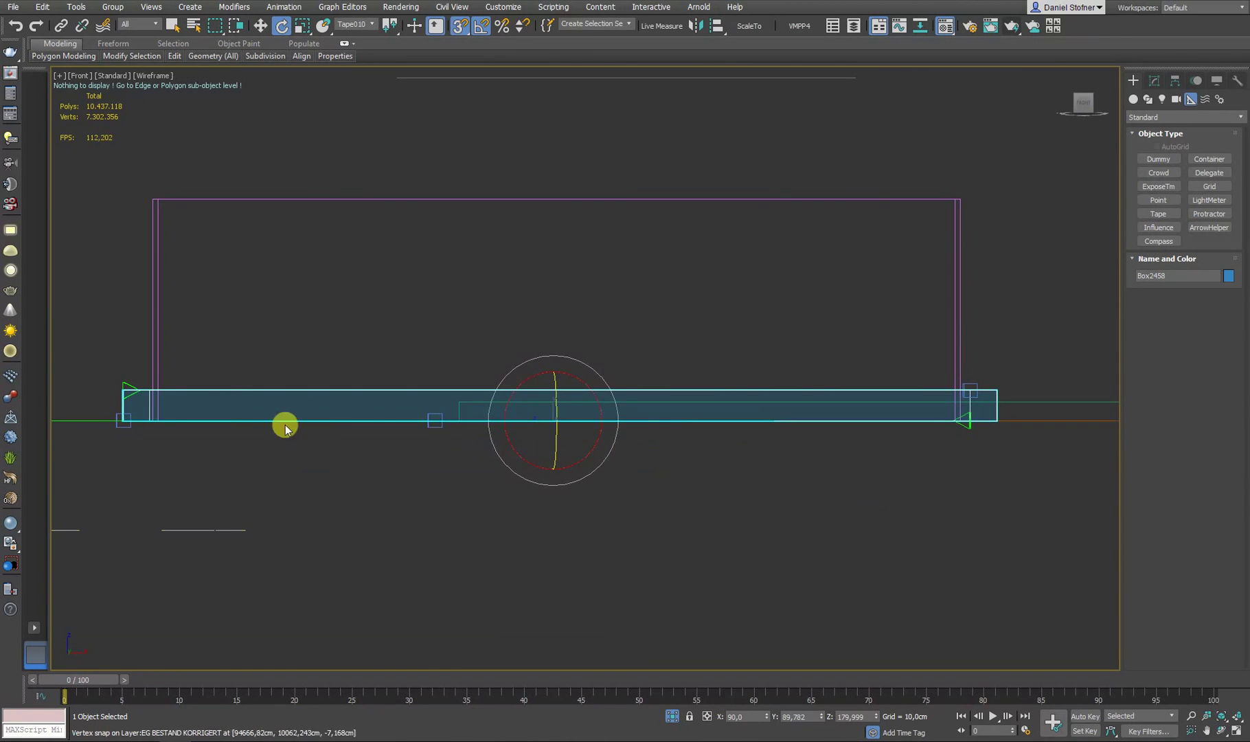
pyautogui.click(210, 357)
pyautogui.scroll(3, 151, 200)
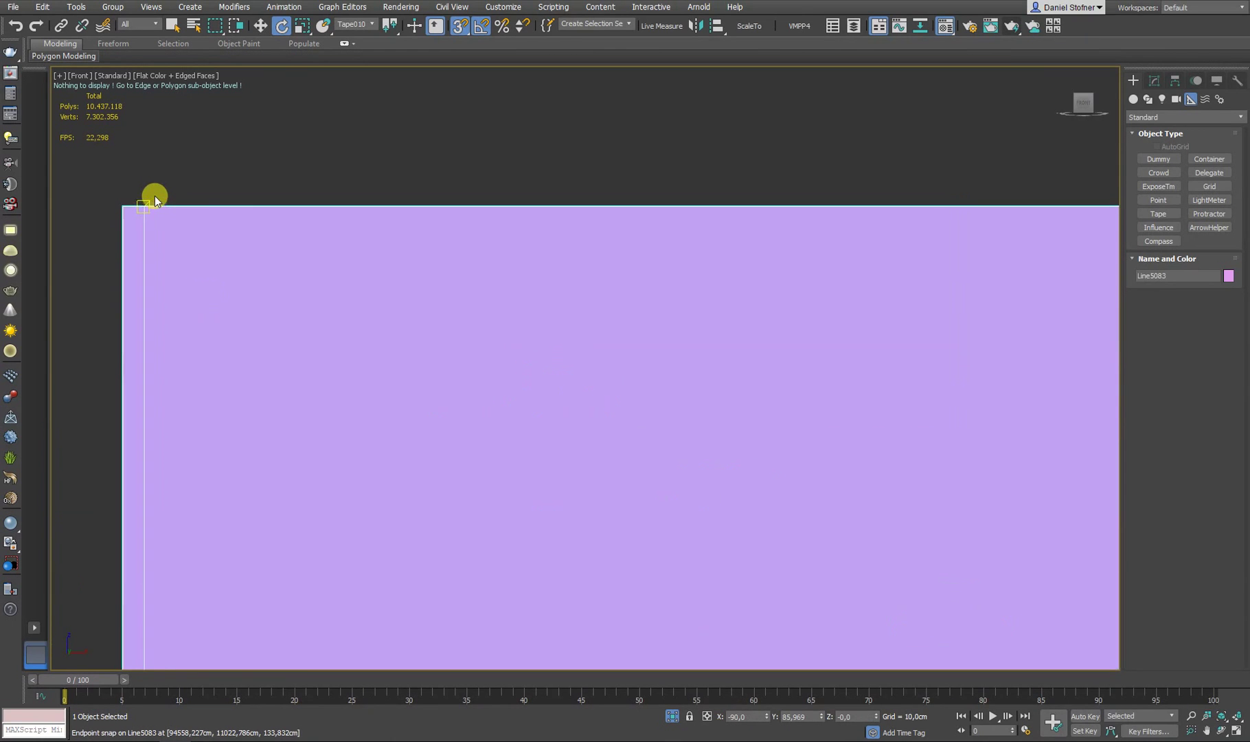
pyautogui.scroll(-5, 145, 212)
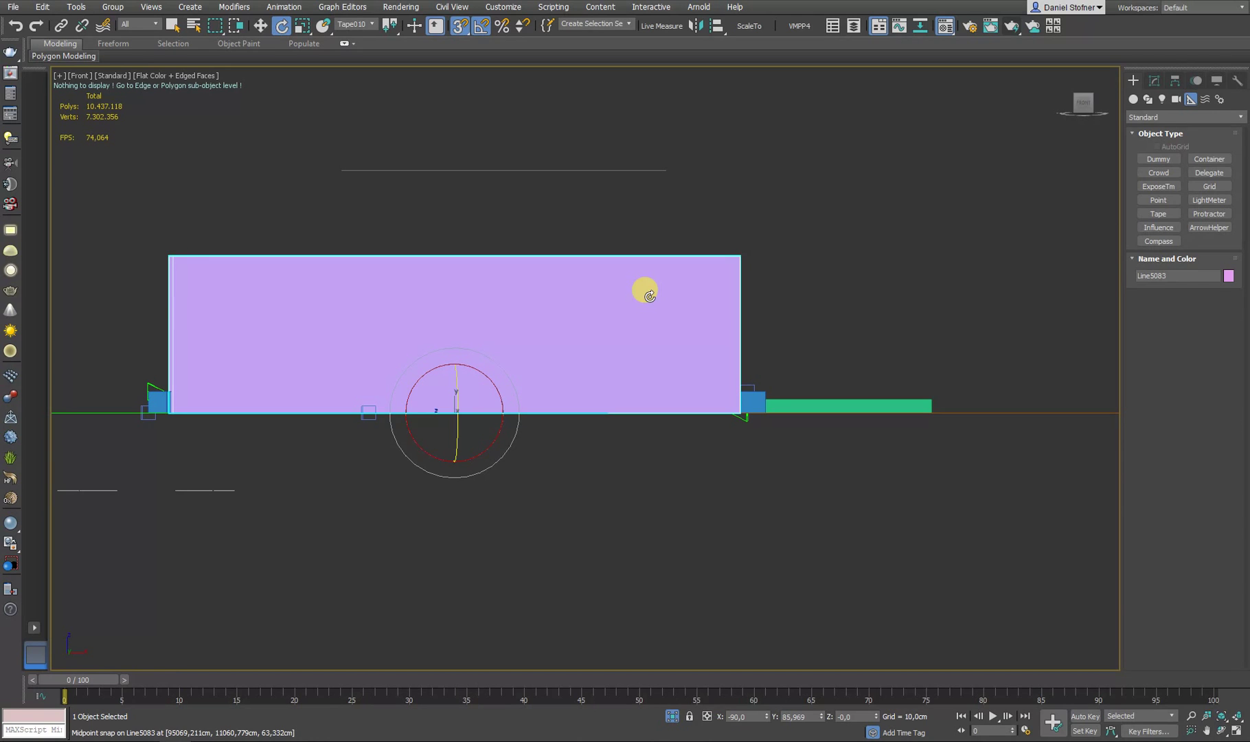
# - Switch the viewport from the world Front view to the active grid's Front view, with the magenta counter framed
pyautogui.click(79, 74)
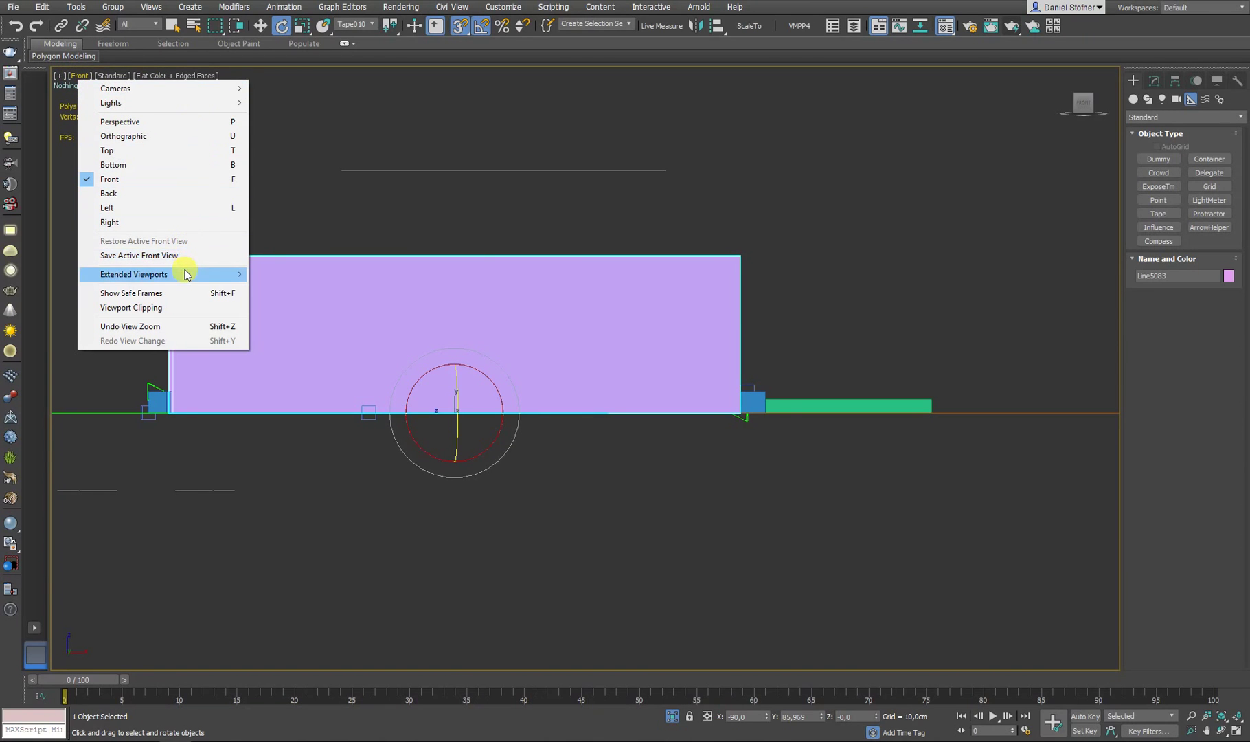
pyautogui.moveTo(172, 278)
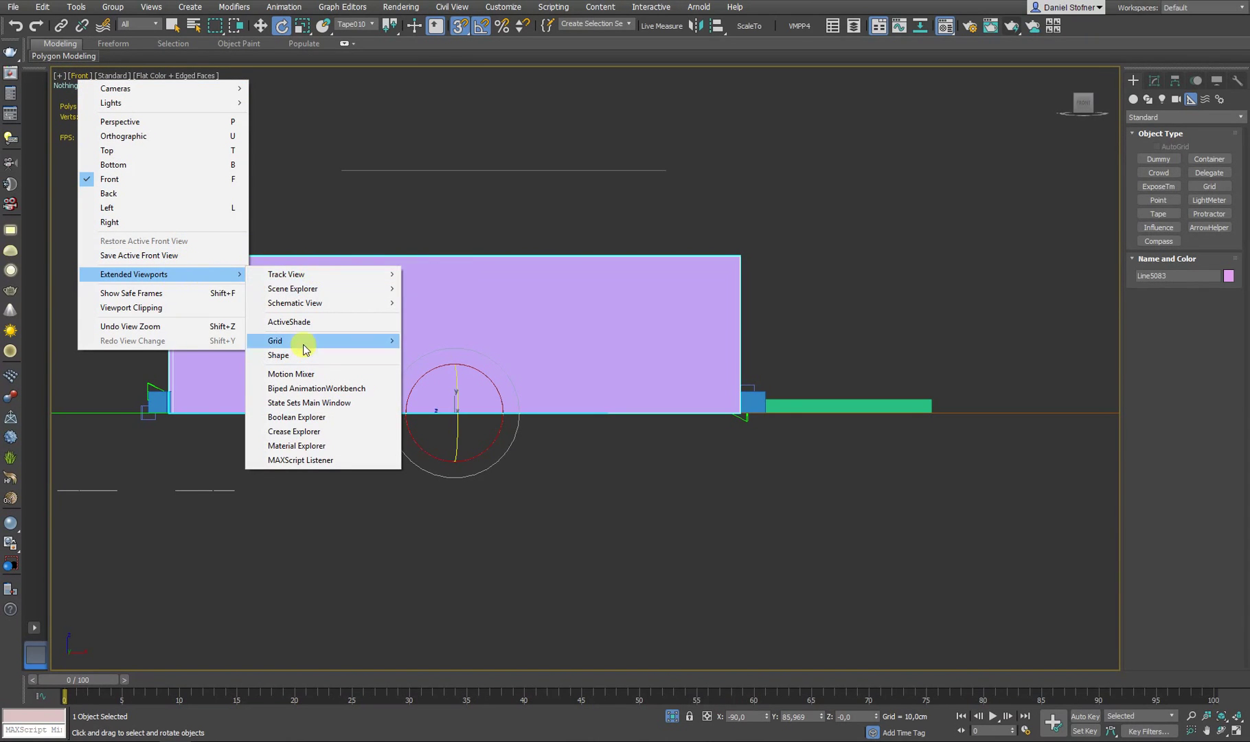
pyautogui.moveTo(346, 339)
pyautogui.click(481, 340)
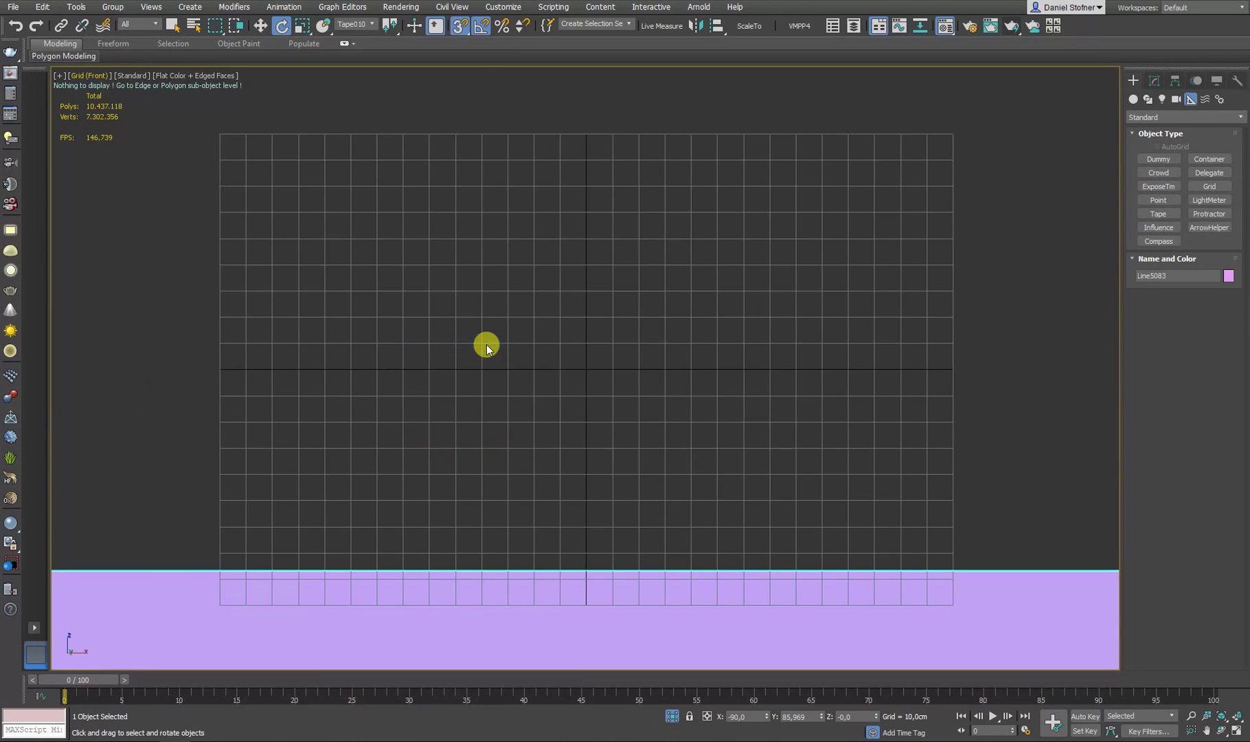
pyautogui.scroll(-5, 489, 330)
pyautogui.scroll(3, 352, 369)
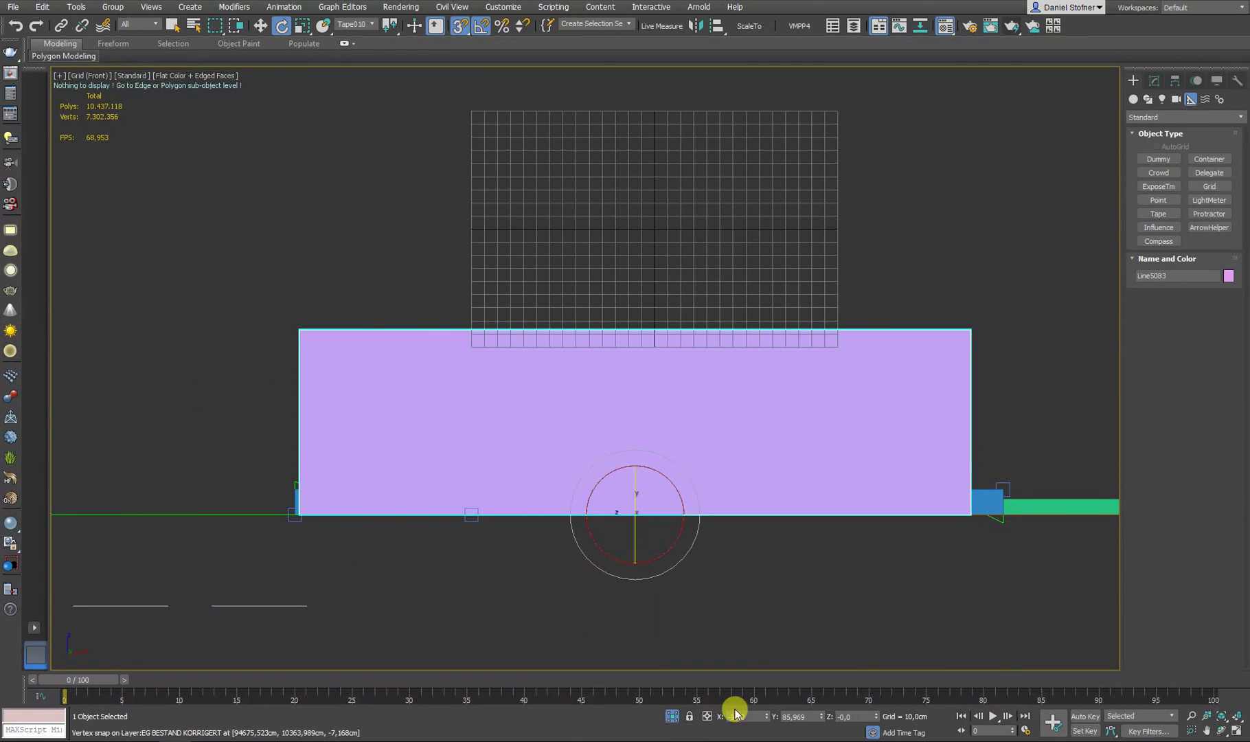
pyautogui.moveTo(794, 390); pyautogui.dragTo(693, 390, button='middle')
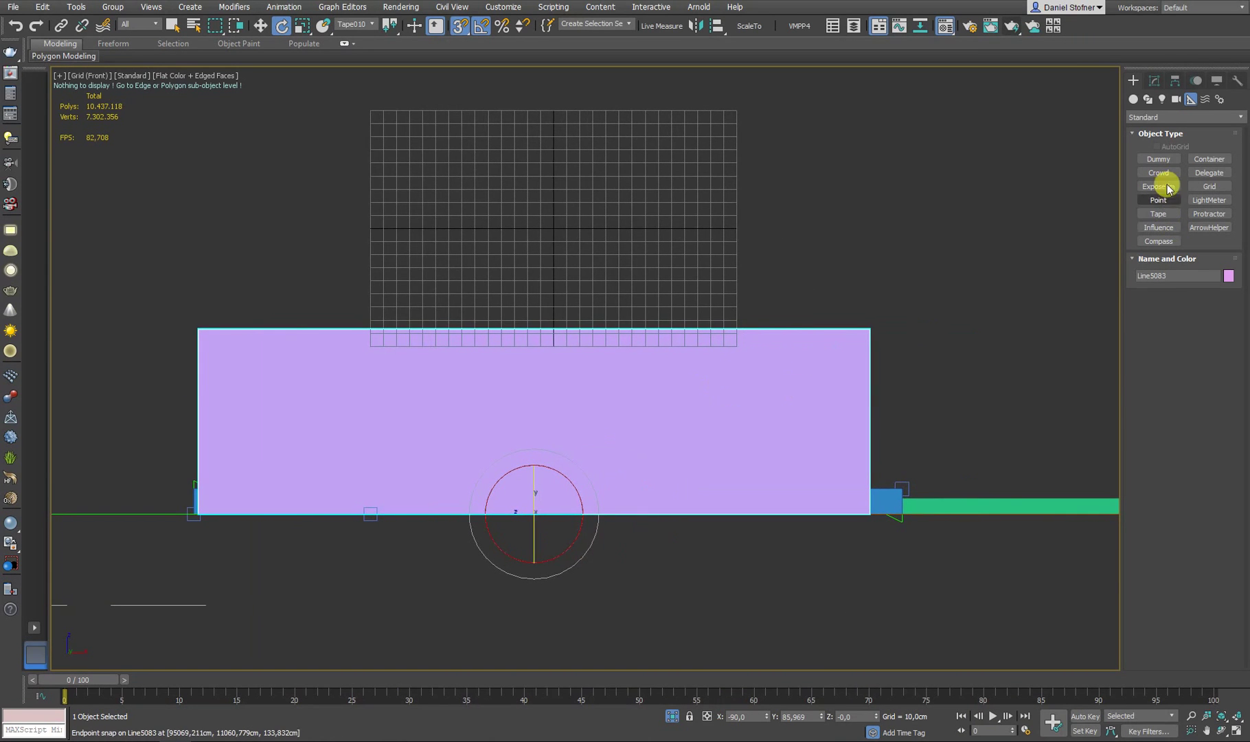
# - Create a freehand Box primitive over the grid, above the magenta counter, in the grid-aligned front view
pyautogui.click(1135, 96)
pyautogui.click(1159, 161)
pyautogui.moveTo(432, 195); pyautogui.dragTo(826, 305)
pyautogui.keyDown('alt'); pyautogui.moveTo(830, 427); pyautogui.dragTo(659, 480, button='middle'); pyautogui.keyUp('alt')
# - Move the new yellow-green box along the angled grid axes until it sits over the magenta counter box
pyautogui.press('w')
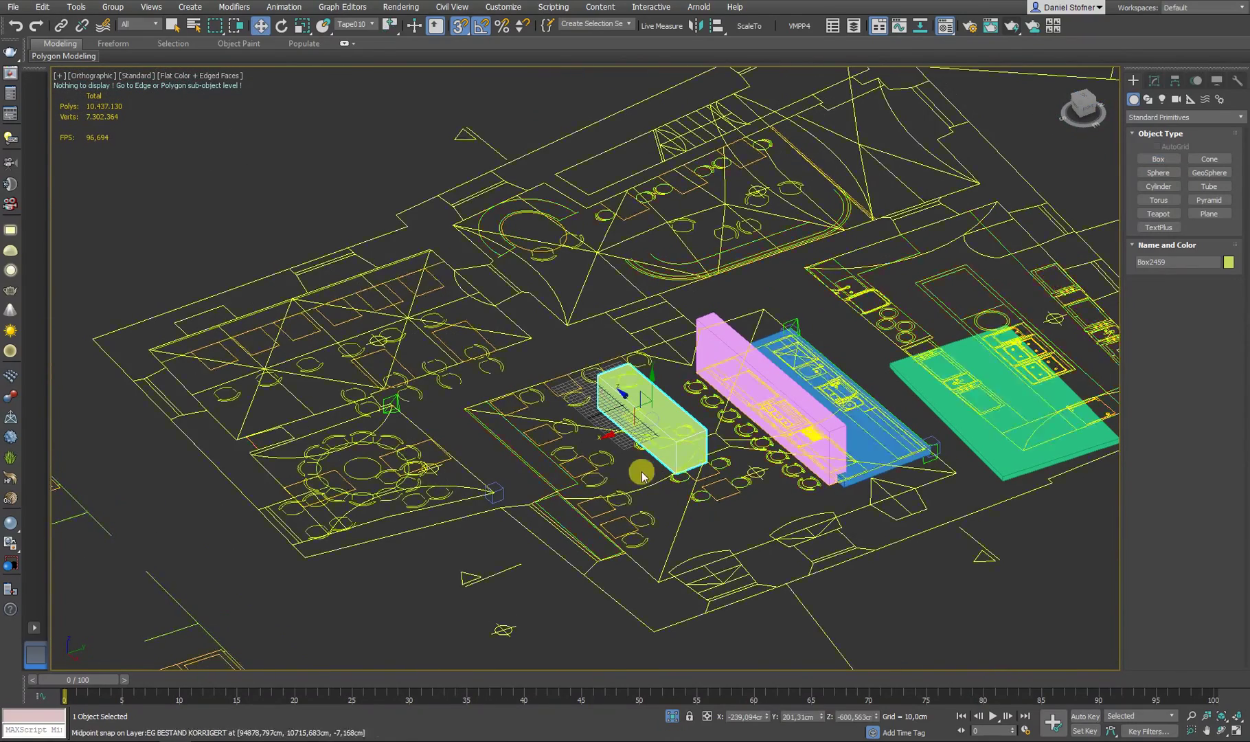
pyautogui.moveTo(610, 434); pyautogui.dragTo(840, 350)
pyautogui.scroll(5, 861, 410)
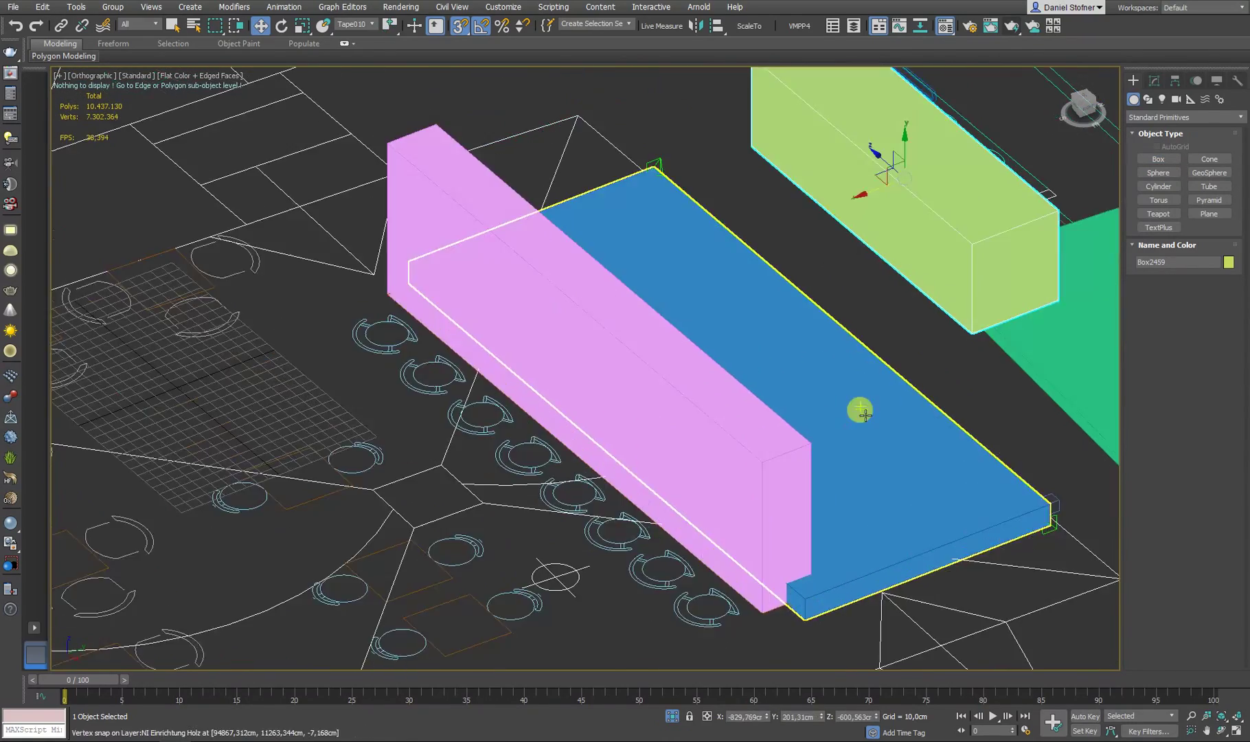
pyautogui.moveTo(866, 192); pyautogui.dragTo(664, 251)
pyautogui.keyDown('alt'); pyautogui.moveTo(664, 251); pyautogui.dragTo(884, 364, button='middle'); pyautogui.keyUp('alt')
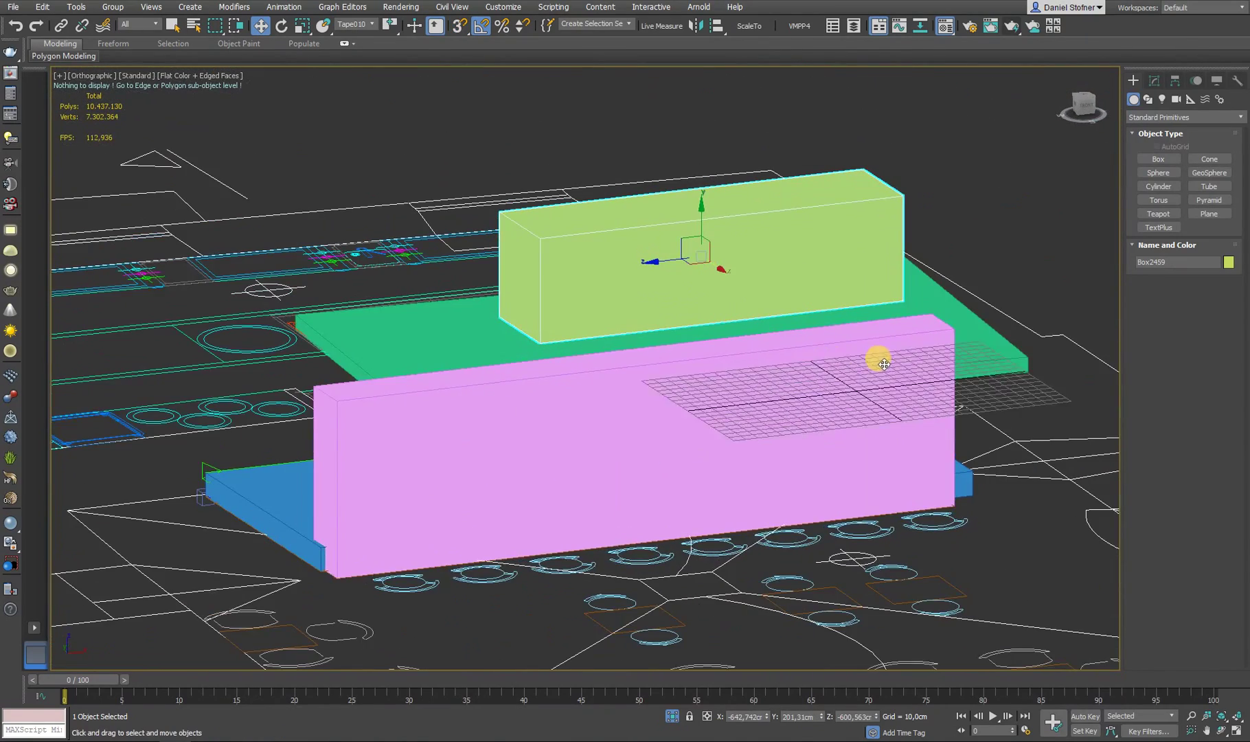
pyautogui.moveTo(685, 278)
pyautogui.keyDown('alt'); pyautogui.mouseDown(button='middle')
pyautogui.moveTo(748, 276)
pyautogui.moveTo(617, 282)
pyautogui.moveTo(785, 270)
pyautogui.moveTo(709, 287)
pyautogui.moveTo(627, 282)
pyautogui.moveTo(687, 282)
pyautogui.moveTo(675, 287)
pyautogui.mouseUp(button='middle'); pyautogui.keyUp('alt')
# - Select the magenta counter box and examine from several angles how the yellow-green box lines up with it and the plan
pyautogui.click(670, 340)
pyautogui.keyDown('alt'); pyautogui.moveTo(661, 339); pyautogui.dragTo(714, 362, button='middle'); pyautogui.keyUp('alt')
pyautogui.scroll(-4, 700, 245)
pyautogui.keyDown('alt'); pyautogui.moveTo(696, 251); pyautogui.dragTo(625, 266, button='middle'); pyautogui.keyUp('alt')
pyautogui.scroll(6, 774, 184)
pyautogui.moveTo(733, 218); pyautogui.dragTo(616, 352, button='middle')
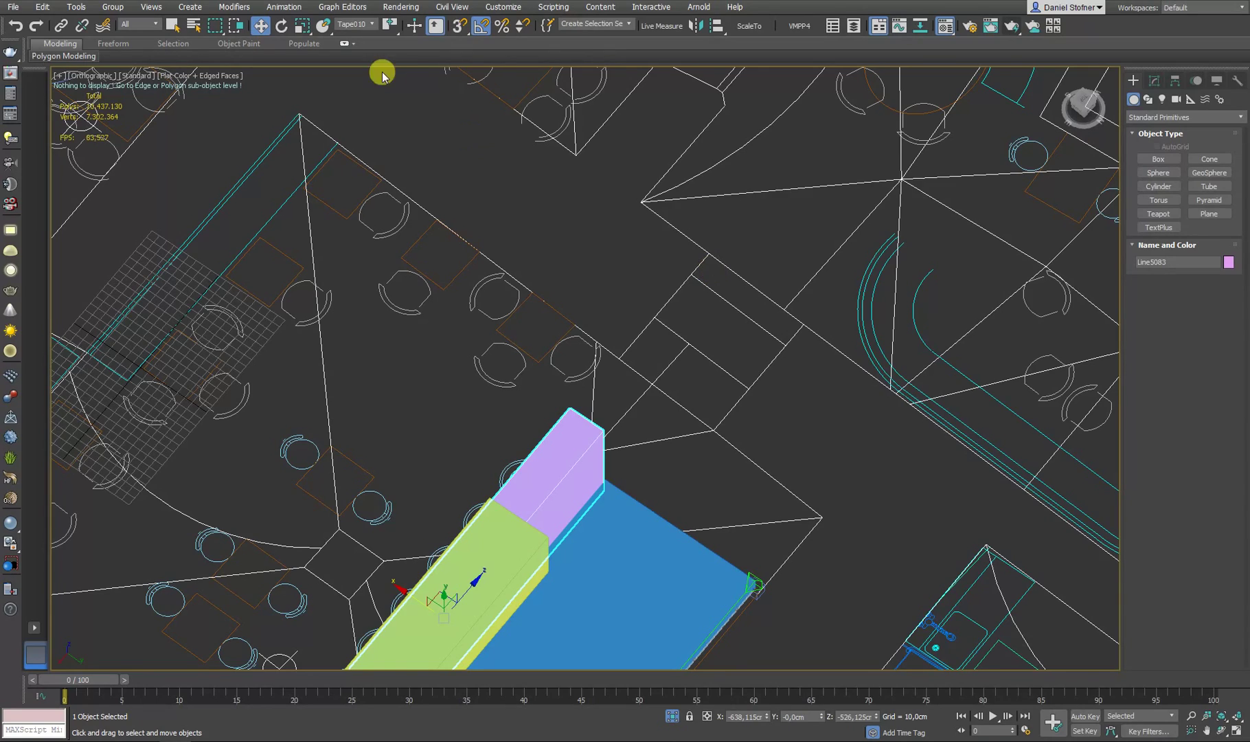
pyautogui.scroll(-2, 575, 261)
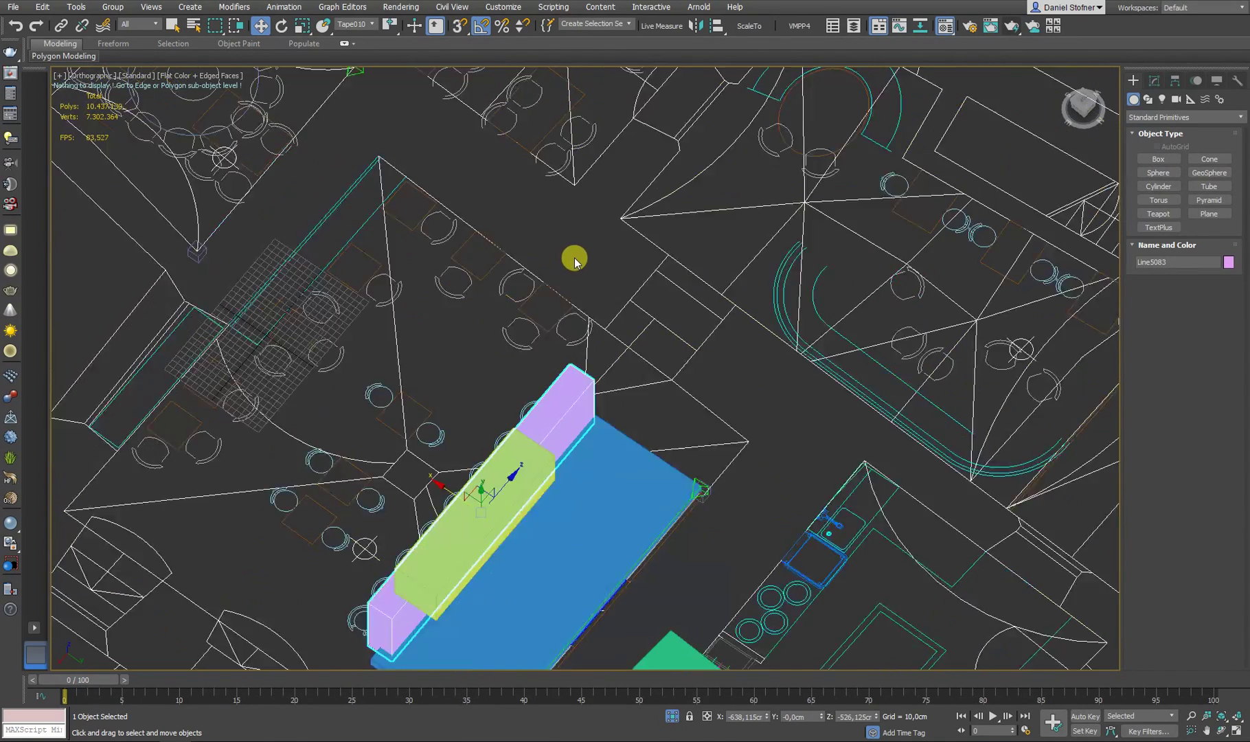
pyautogui.scroll(-2, 575, 261)
pyautogui.scroll(4, 494, 437)
pyautogui.scroll(-3, 441, 428)
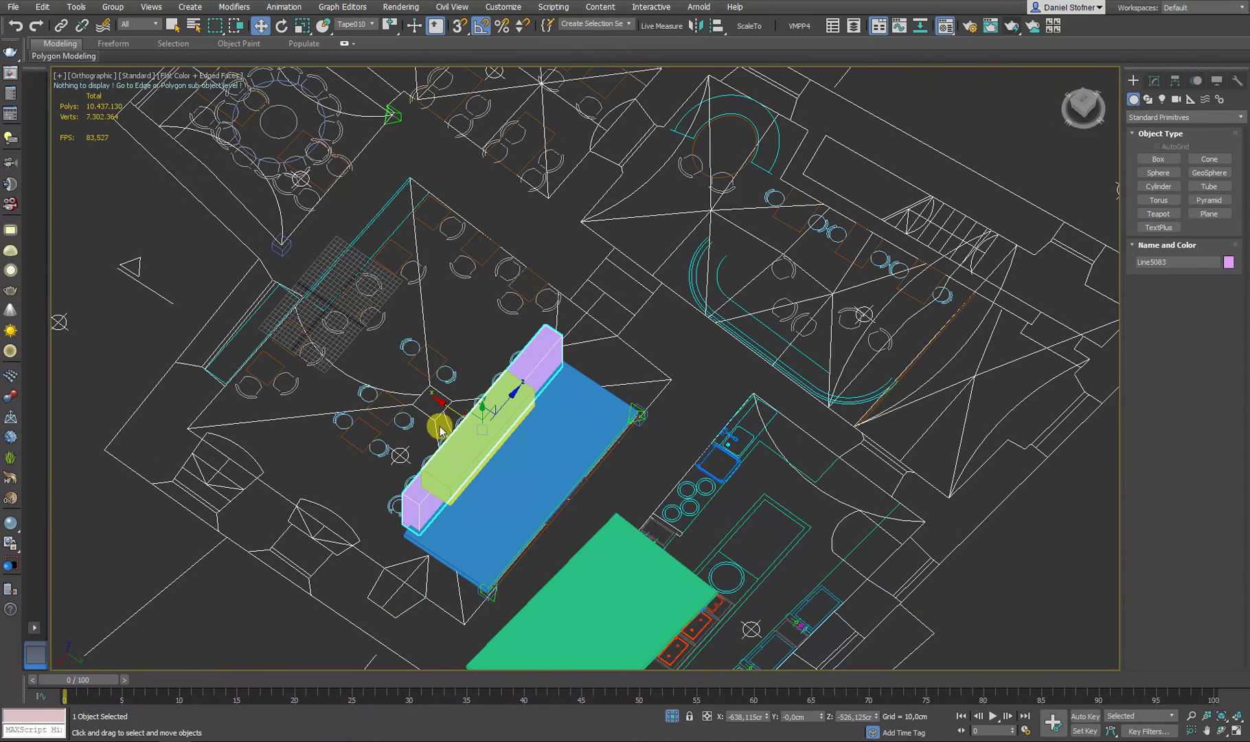